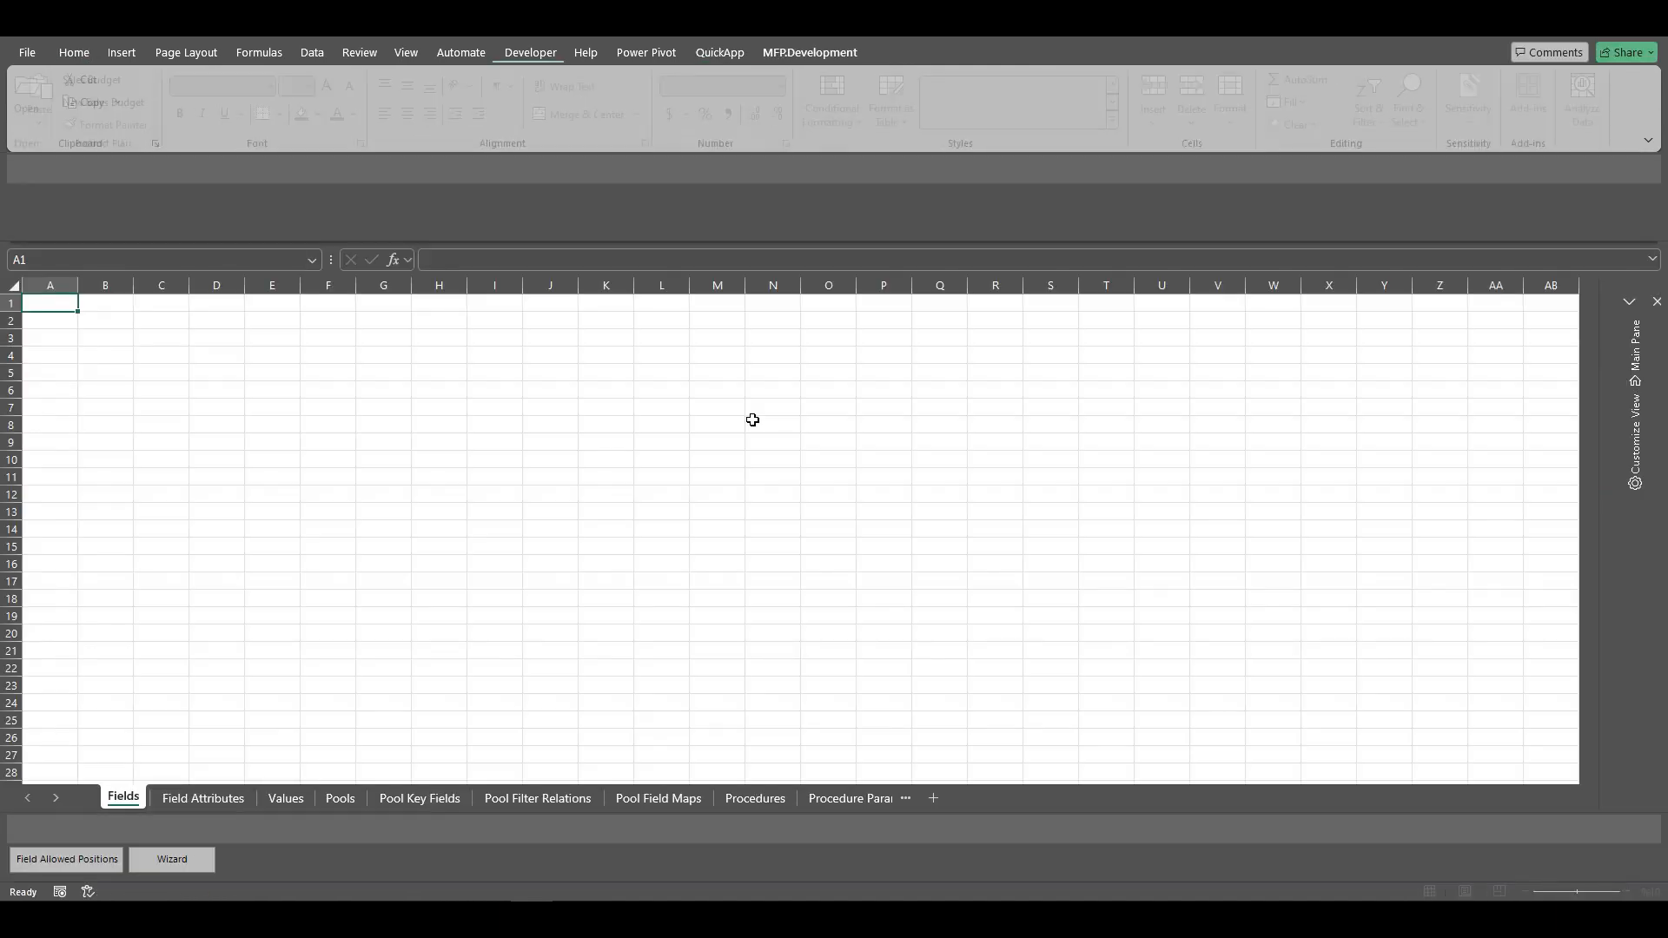
Step: Load the Sales Budget application from the New Sales Budget workspace in the Product Plan group
click(1651, 367)
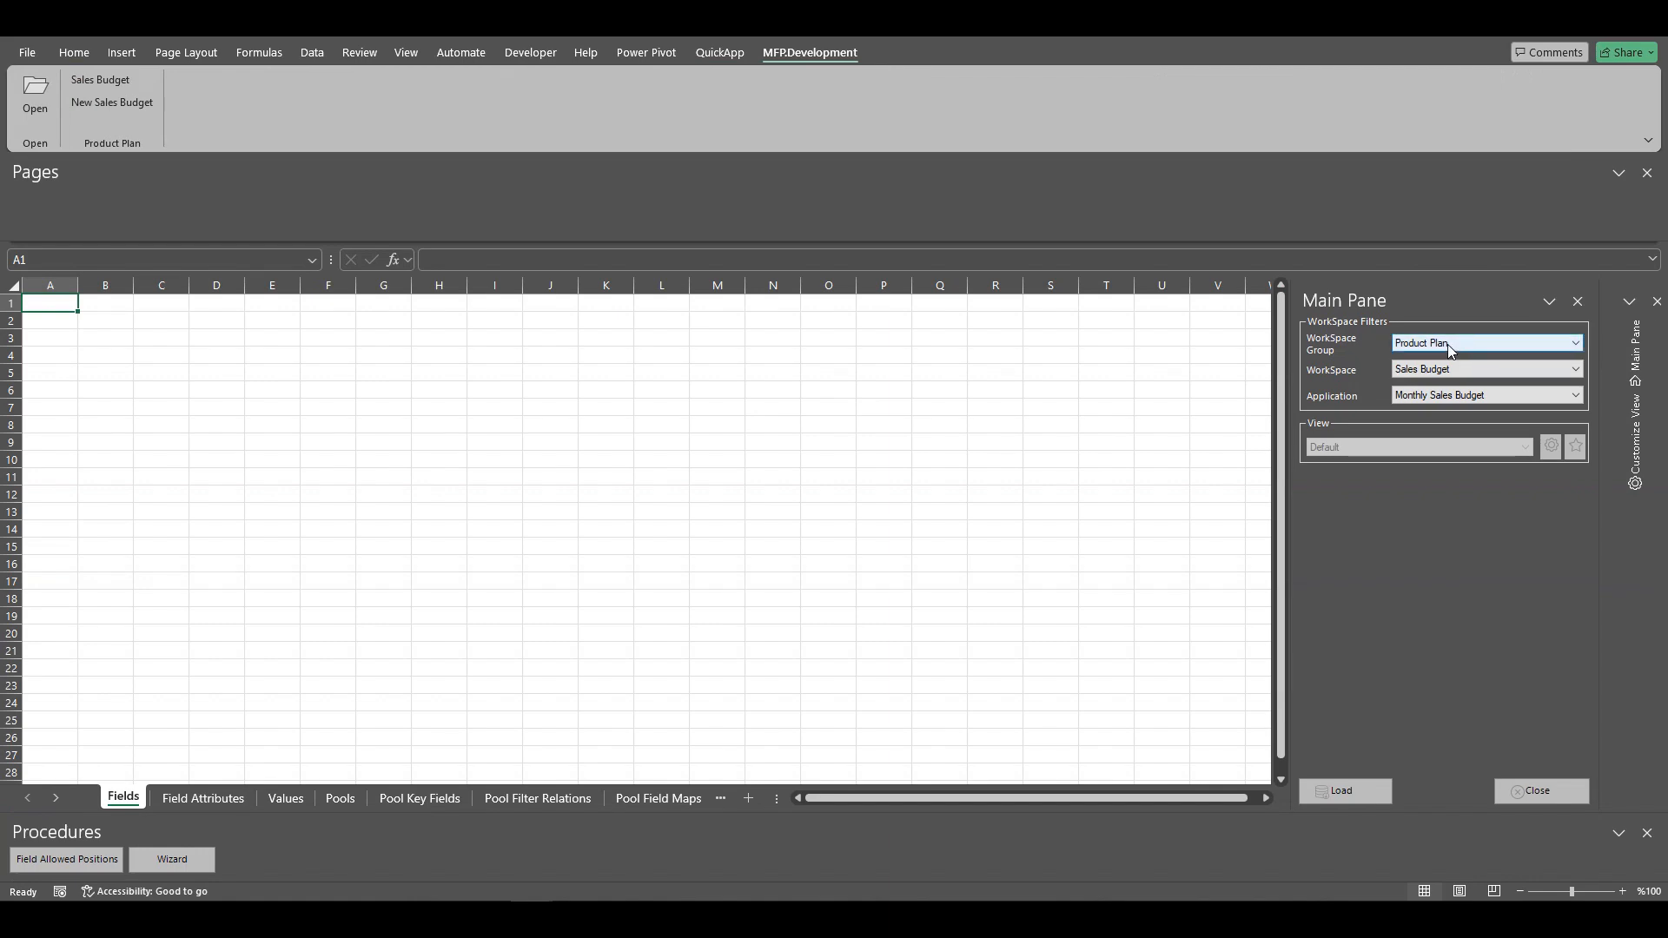
click(1448, 369)
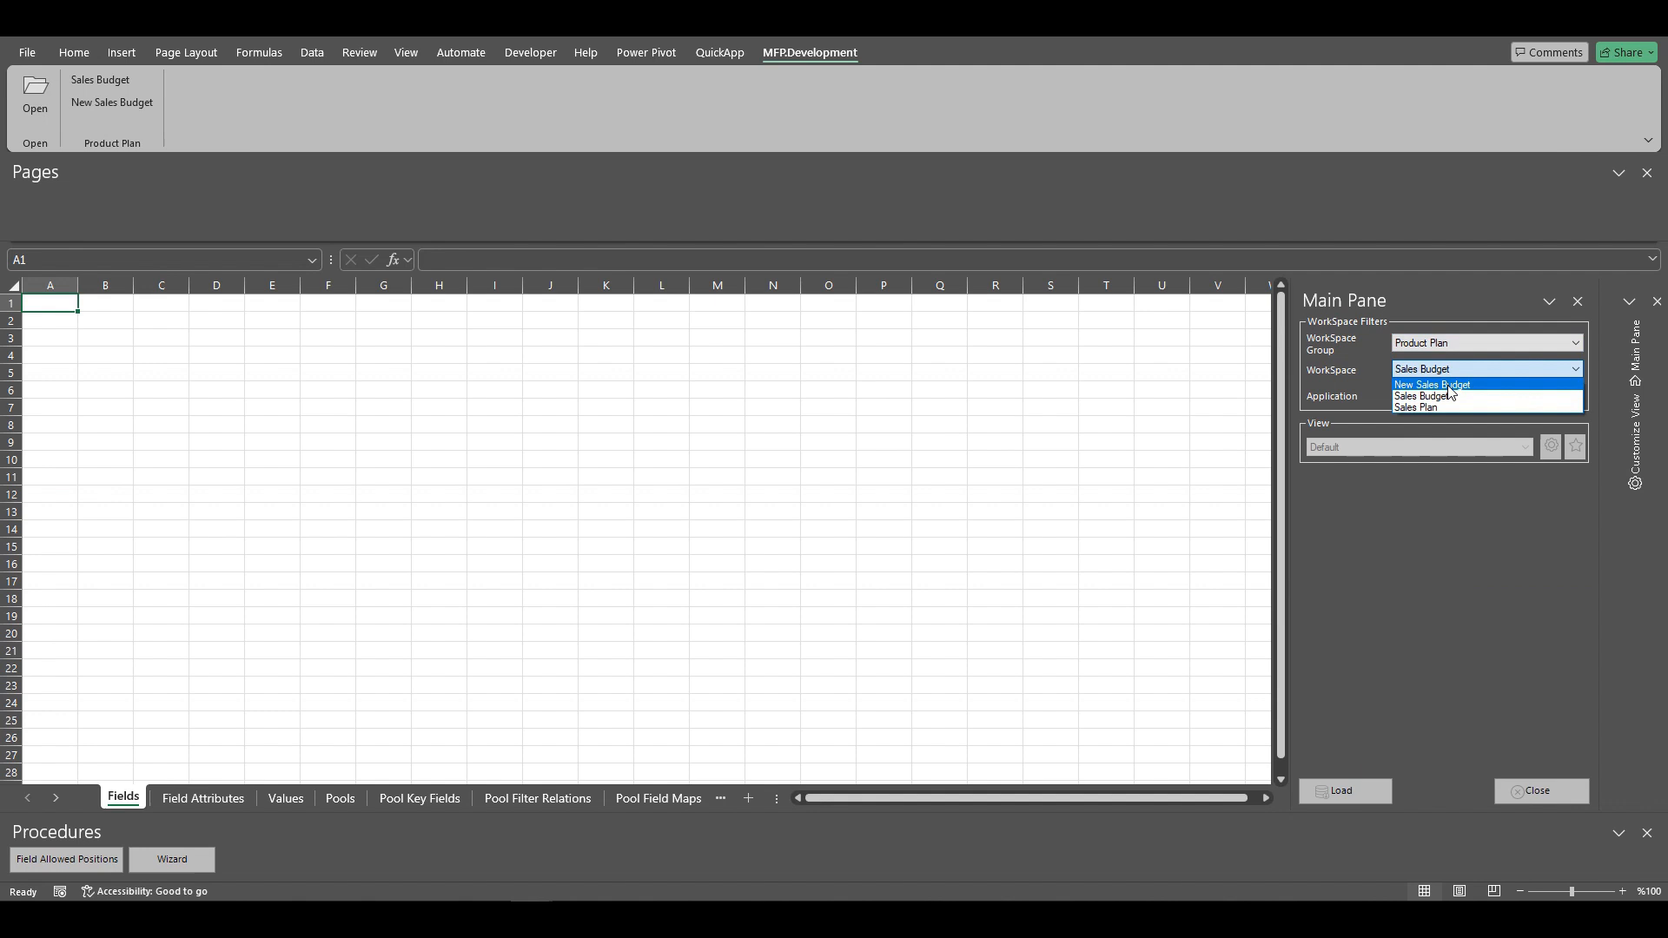
click(1448, 385)
click(1436, 395)
click(1435, 408)
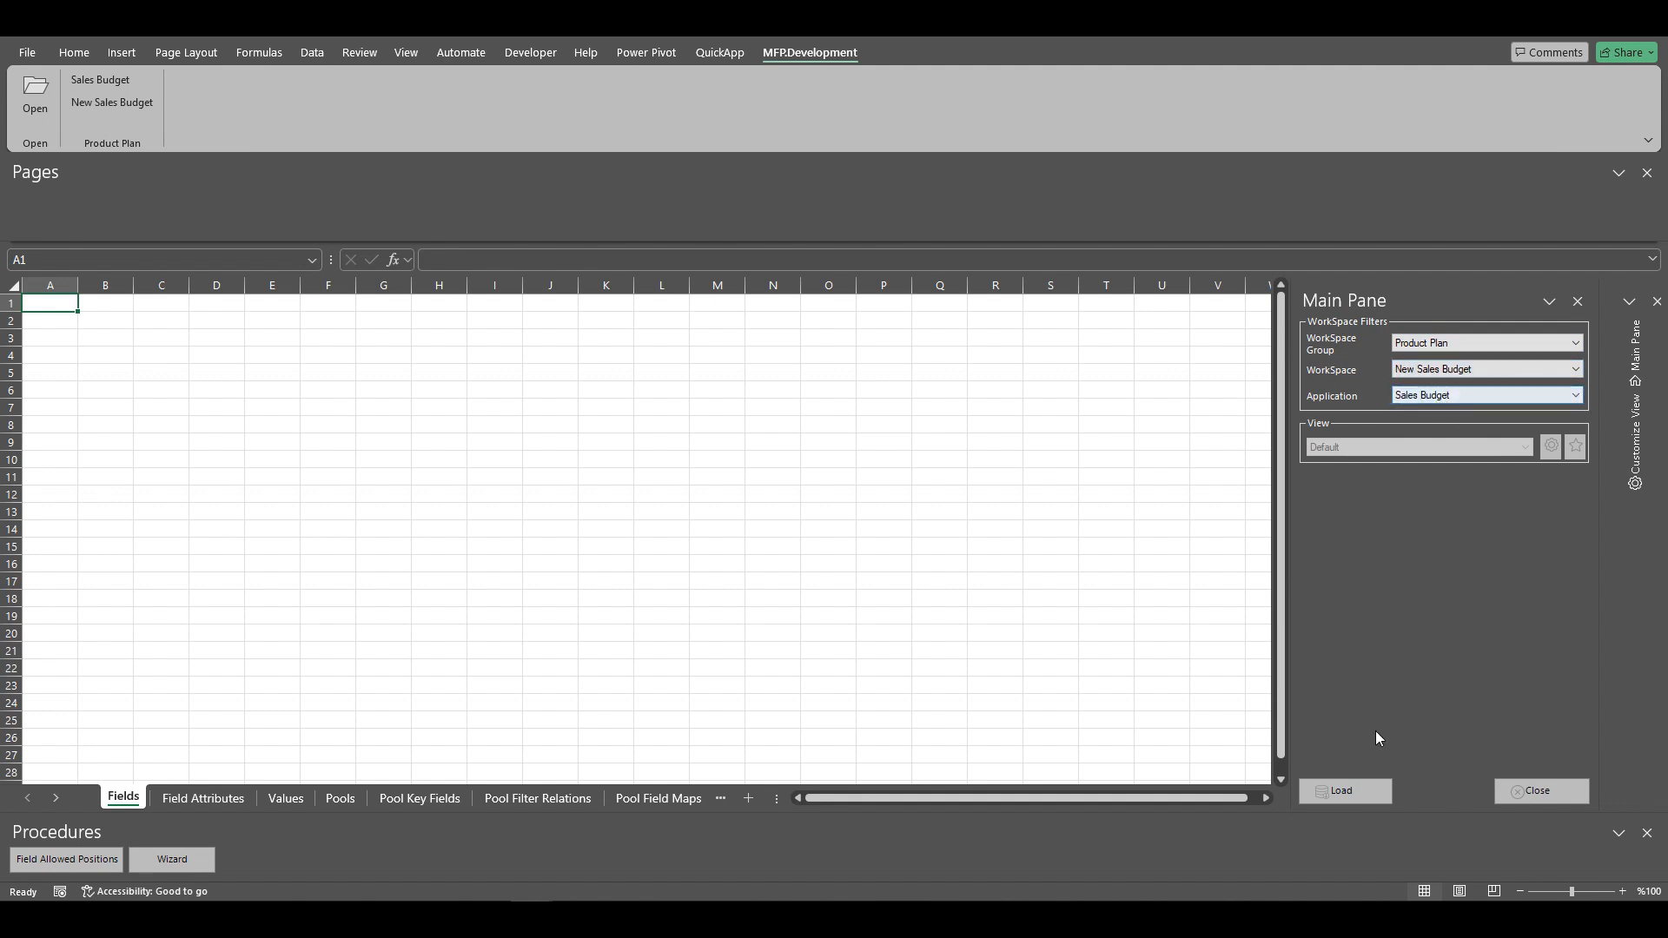
click(1348, 792)
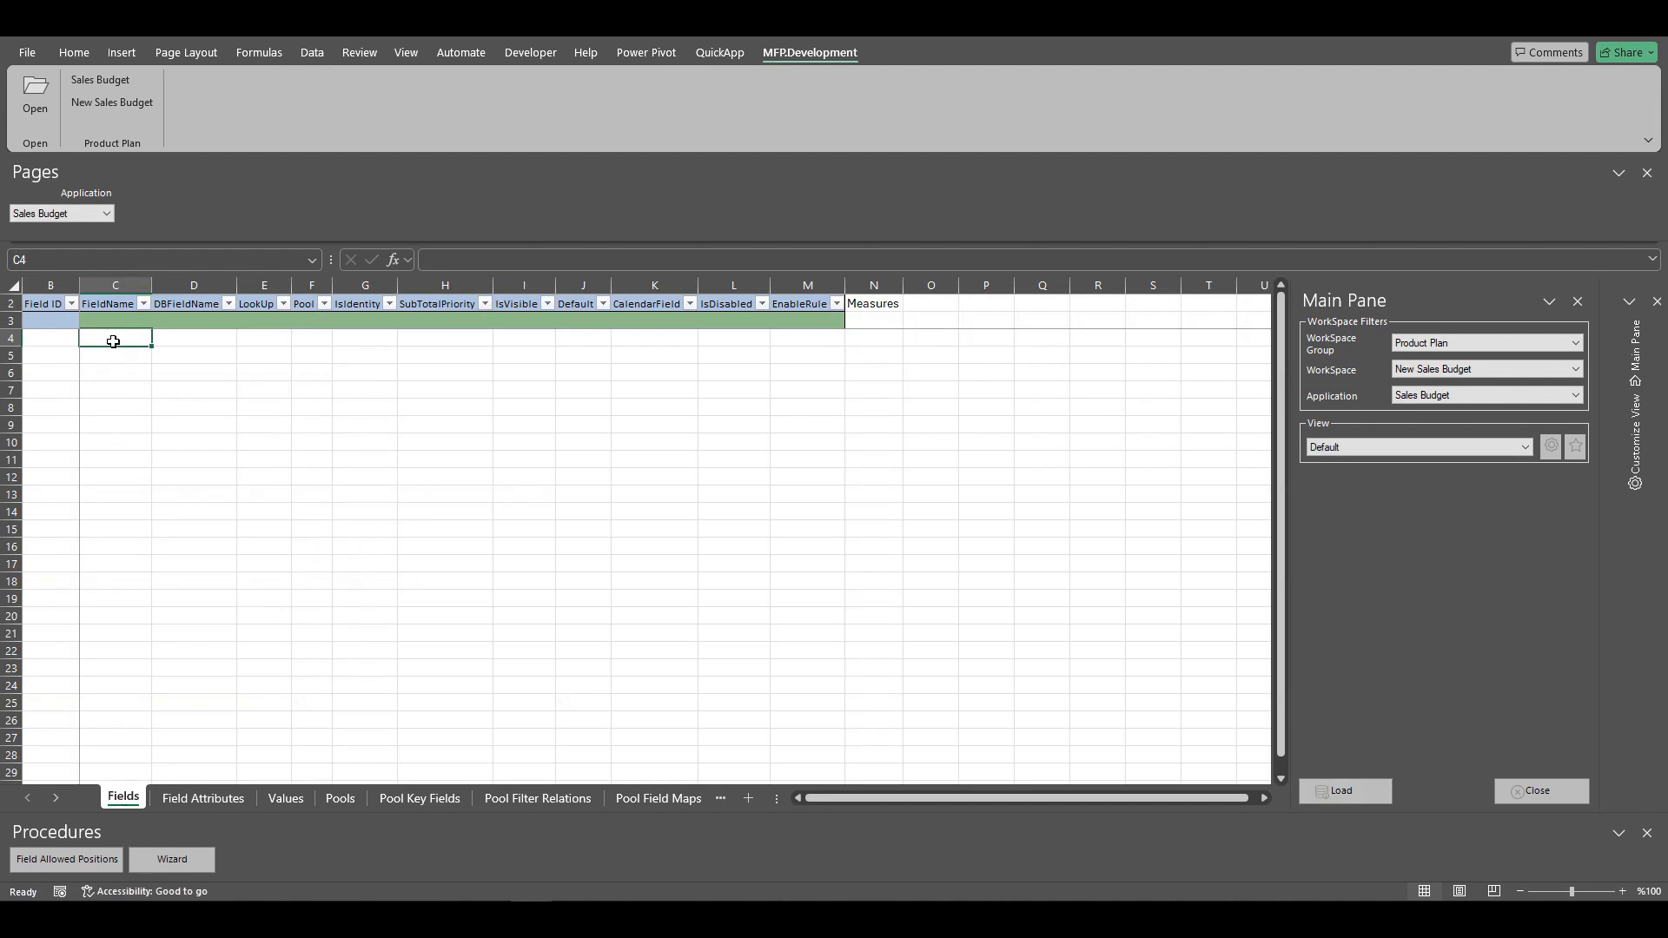
Step: Open the field wizard on the Fields sheet and start a new pool named SalesSeasonCalendar
click(106, 324)
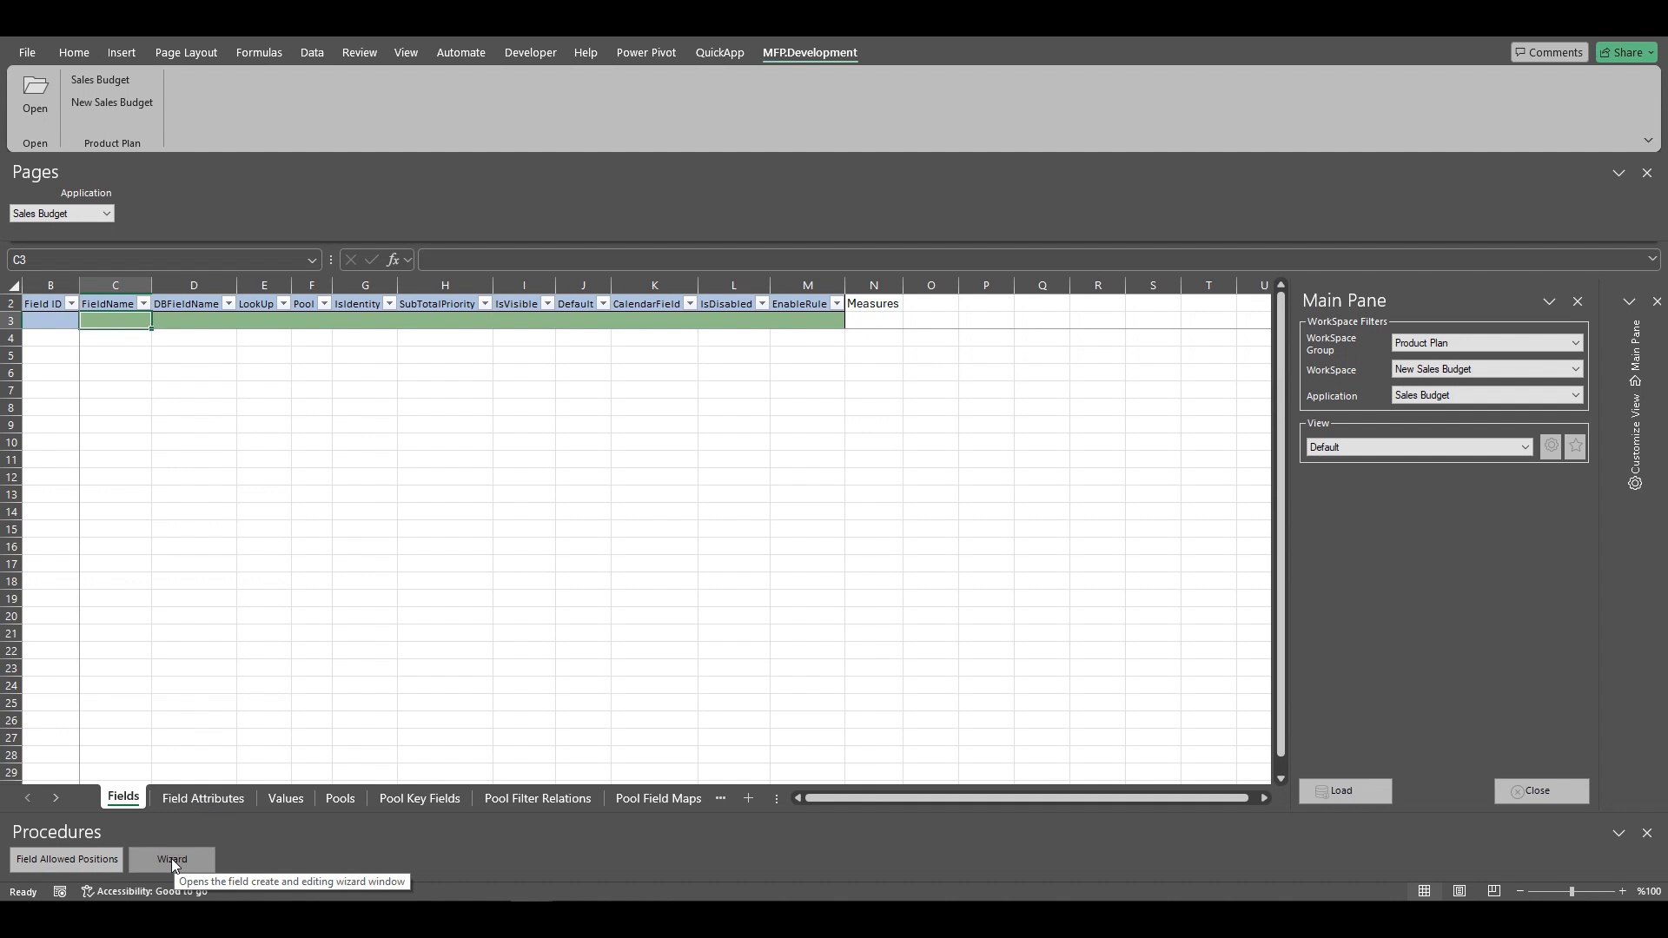
click(172, 861)
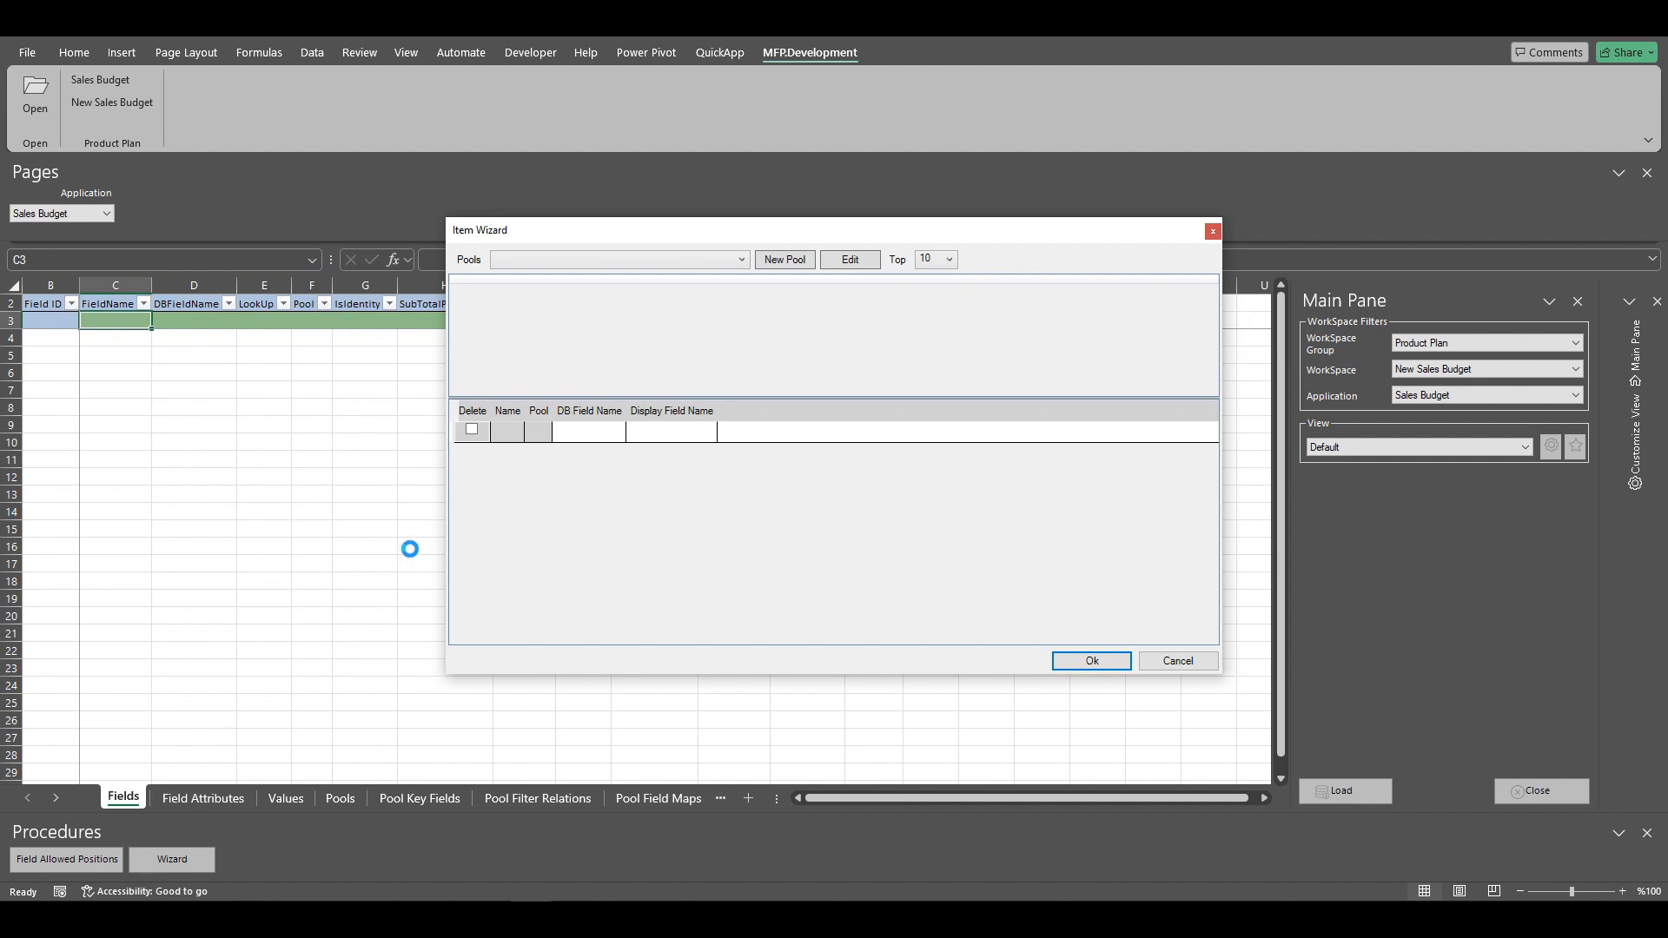
click(741, 263)
click(775, 266)
click(793, 264)
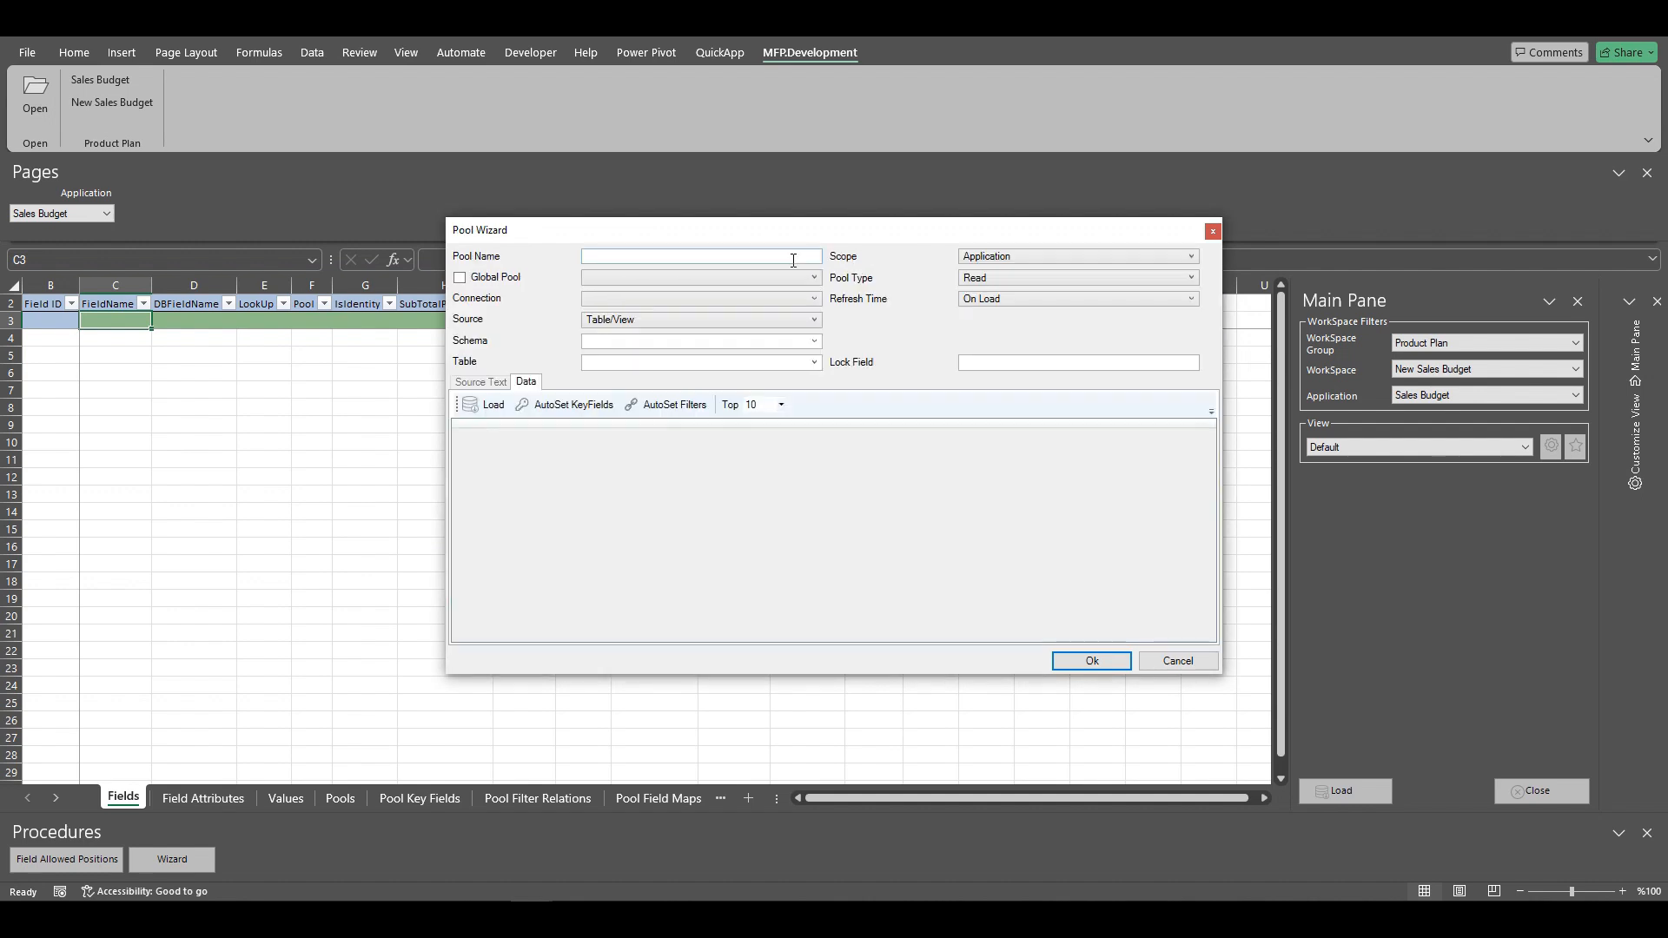
click(667, 257)
text(S)
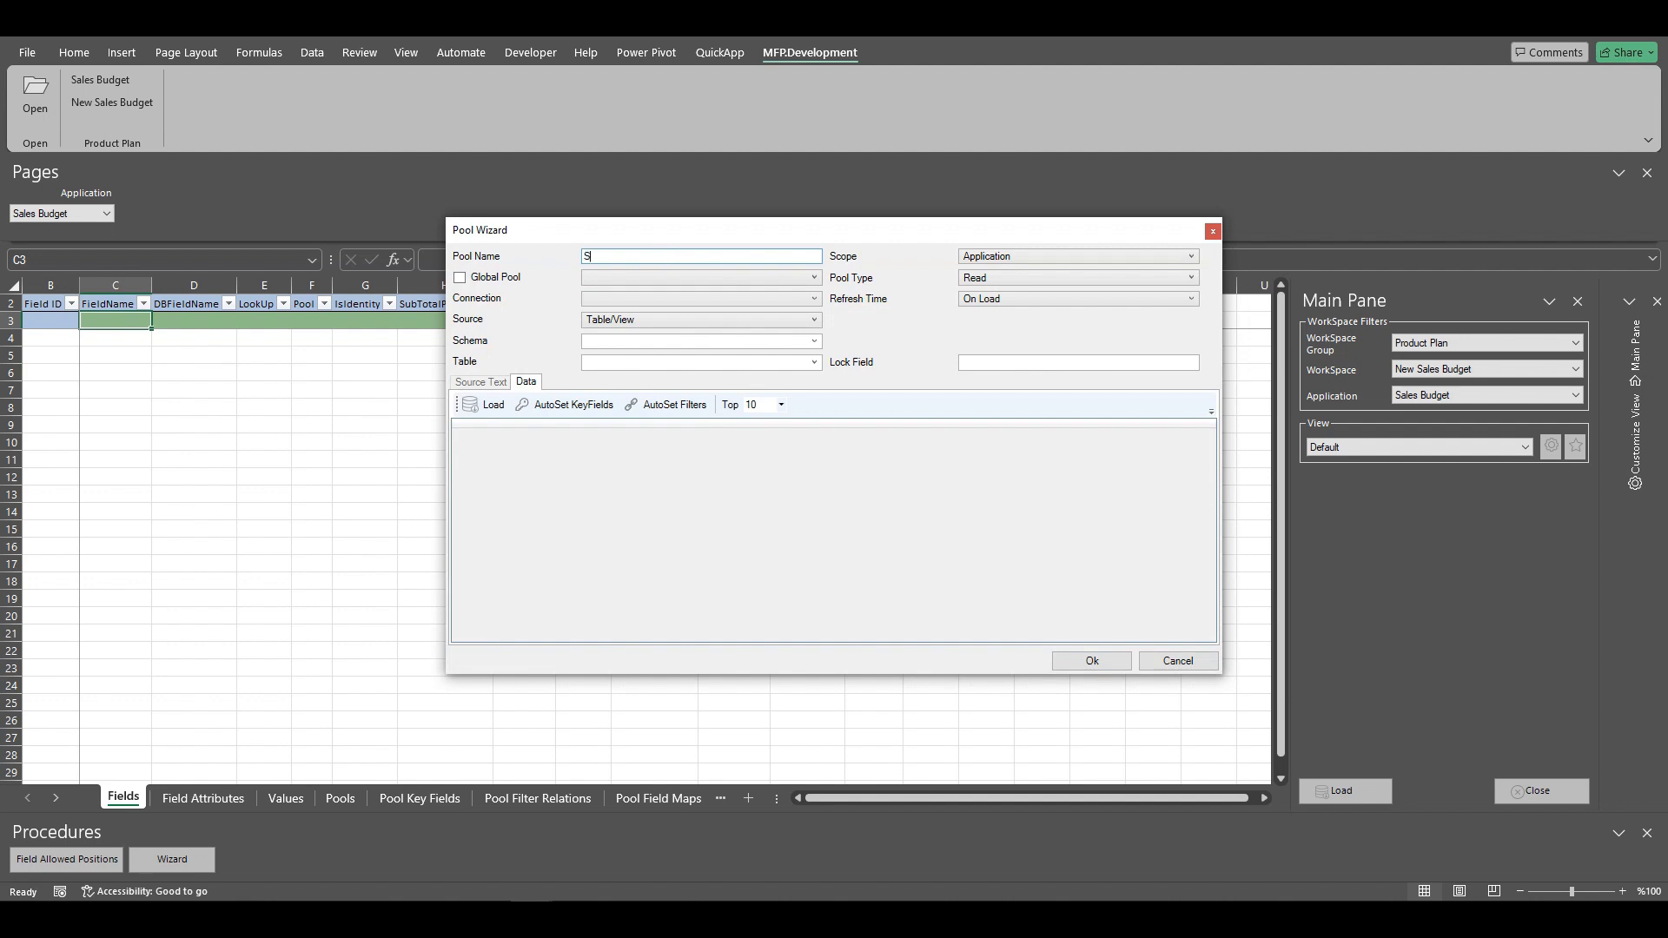
text(alesSeasonCaledna)
key(BackSpace)
key(BackSpace)
key(BackSpace)
text(nda)
Step: Set the pool's connection to Blue Earth and connect with Windows Authentication
click(792, 299)
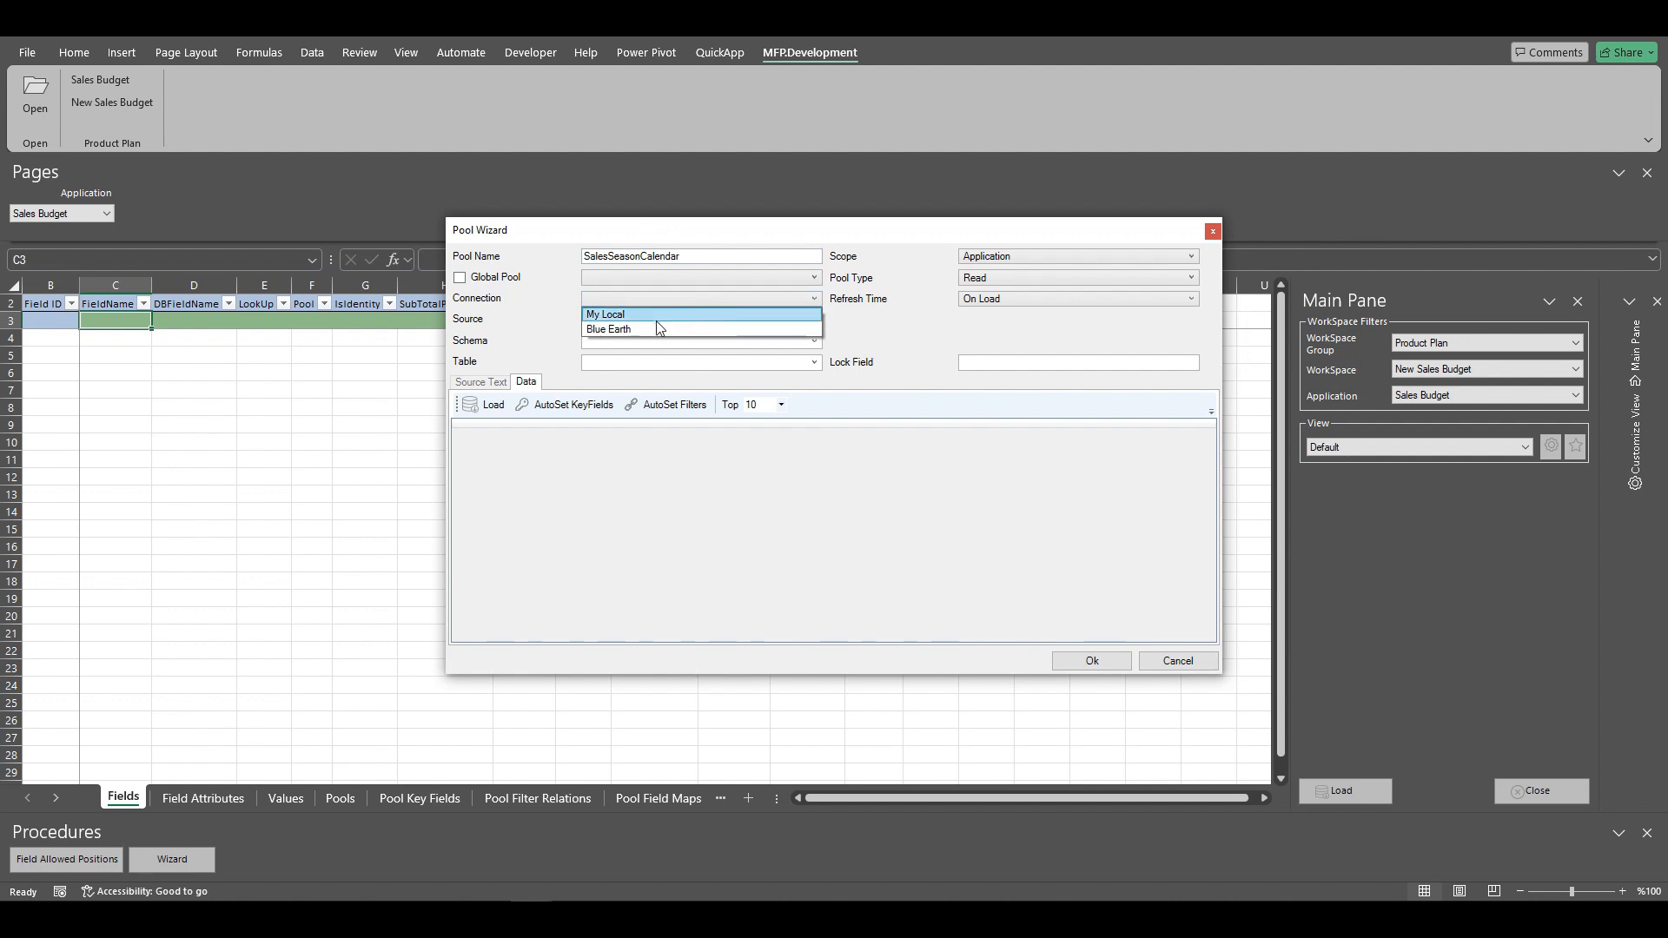
click(622, 328)
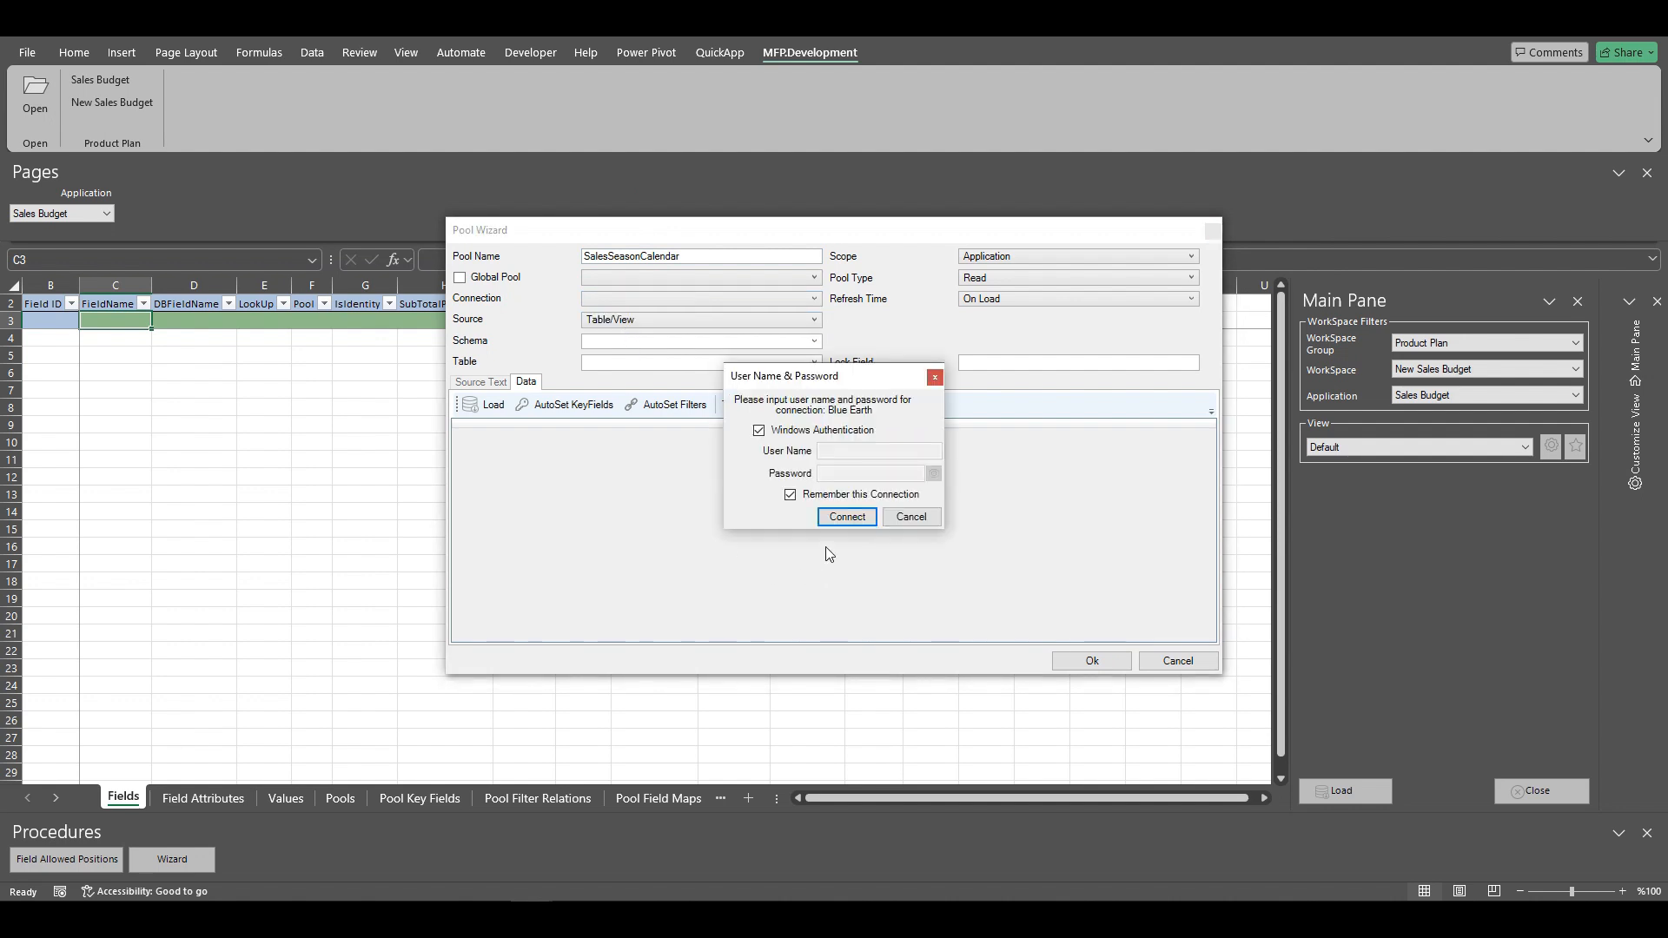
click(849, 518)
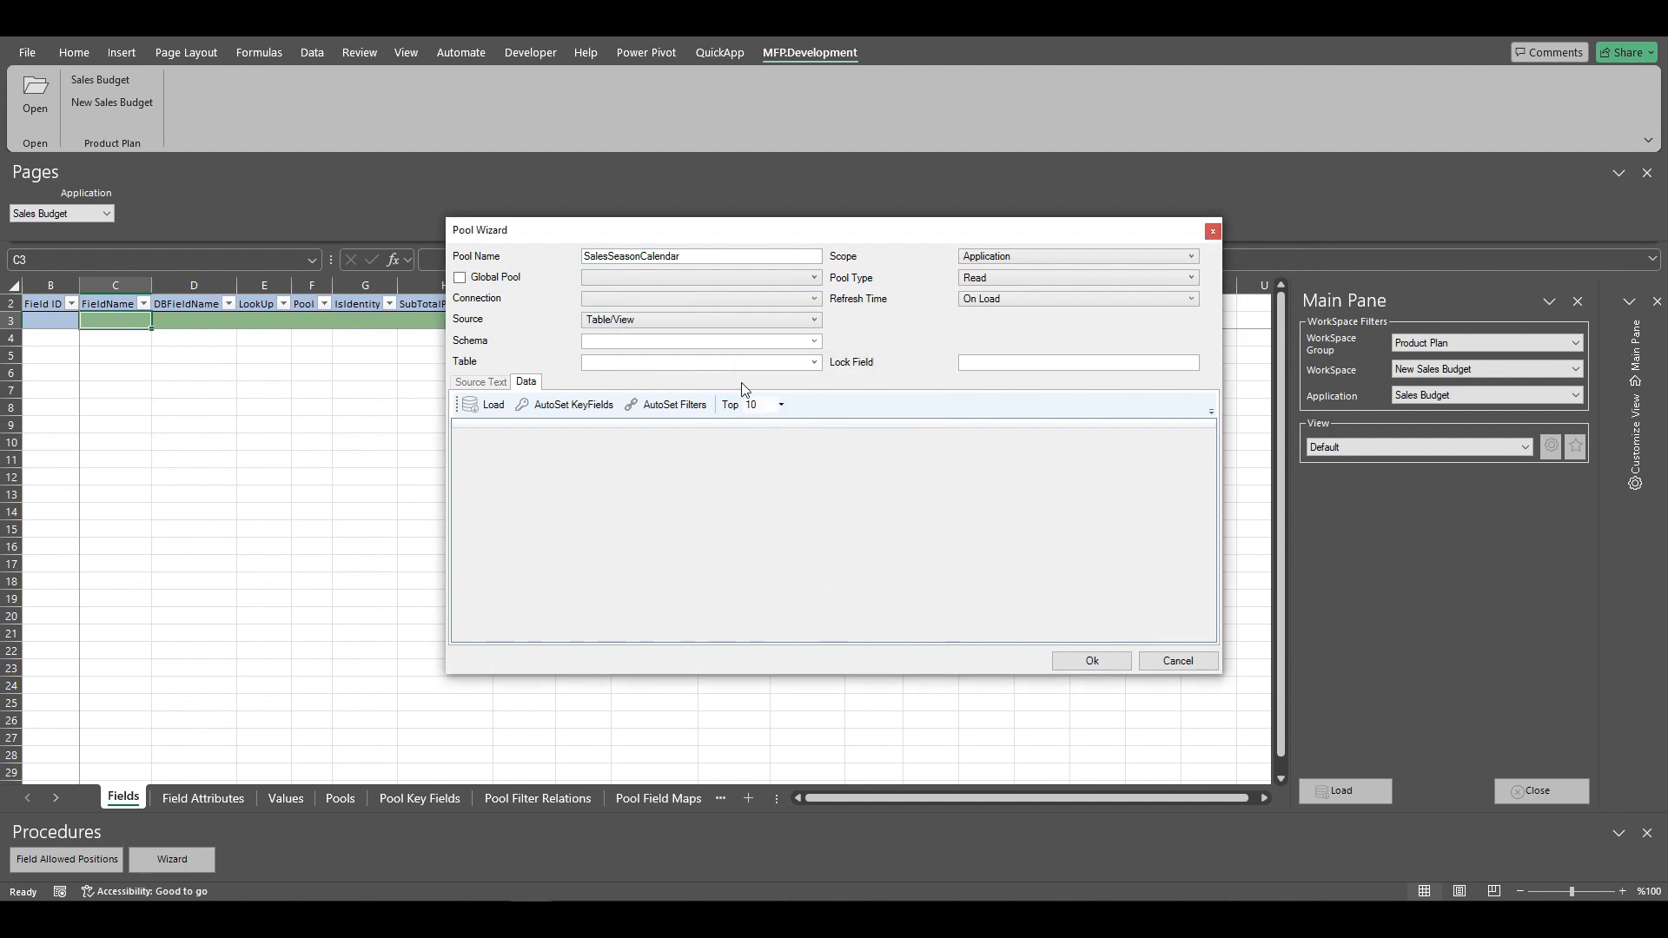
Step: Set the pool's schema to definition and its table to vwSalesSeasonCalendar_MYM, and load the data preview
click(644, 342)
text(definition)
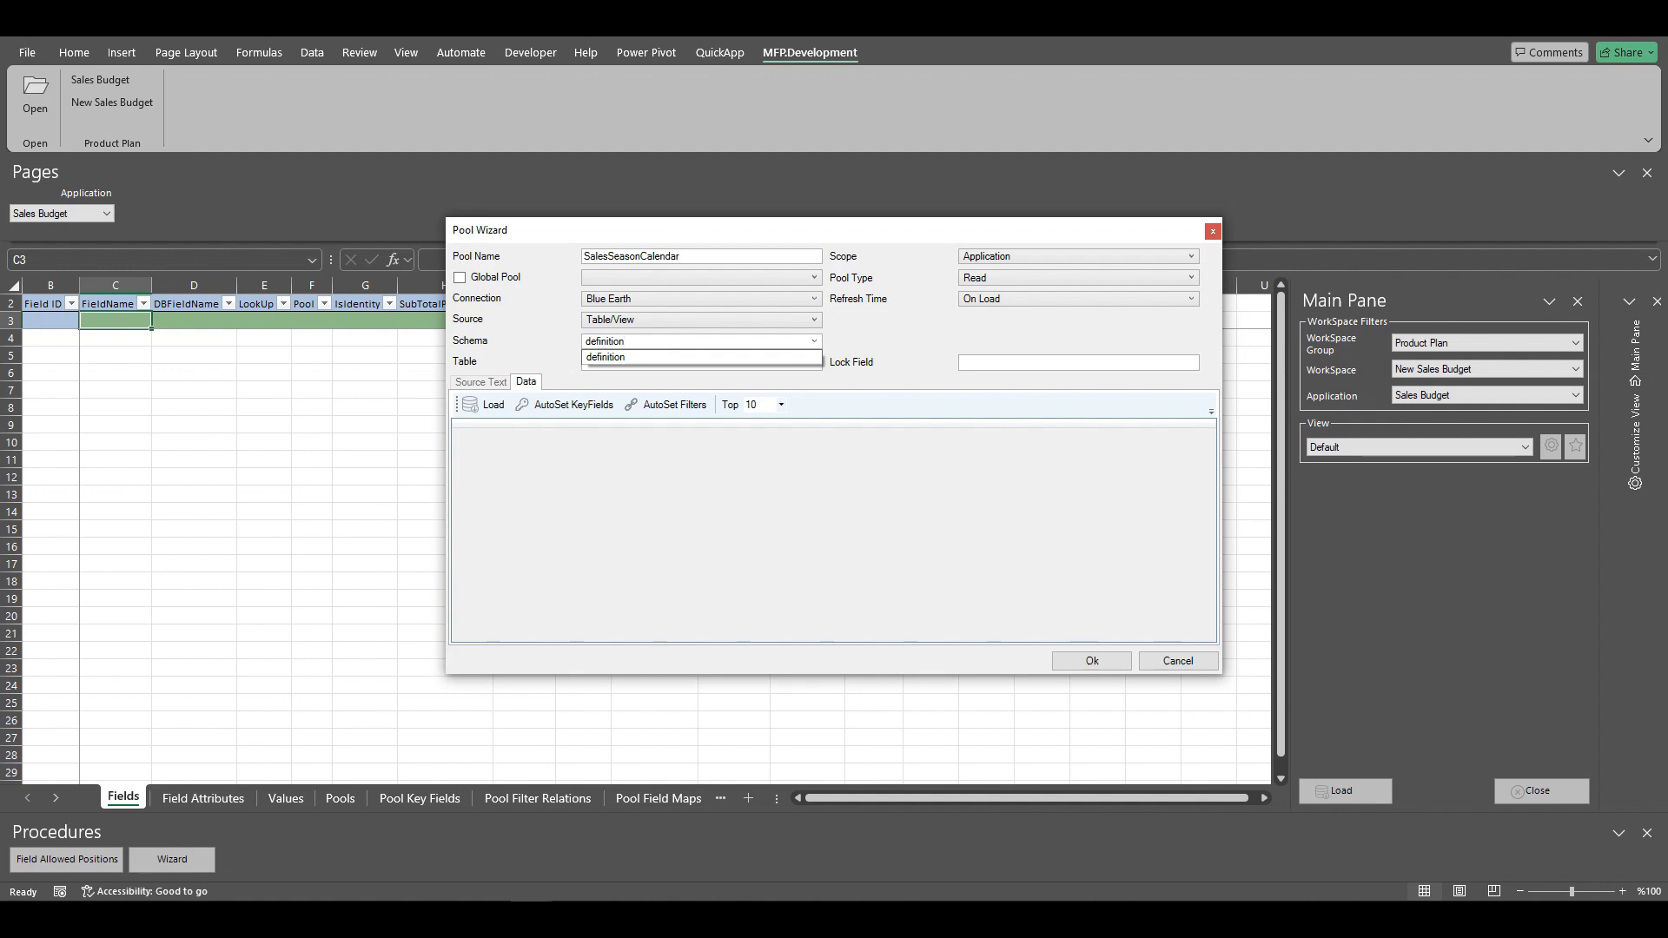
click(695, 353)
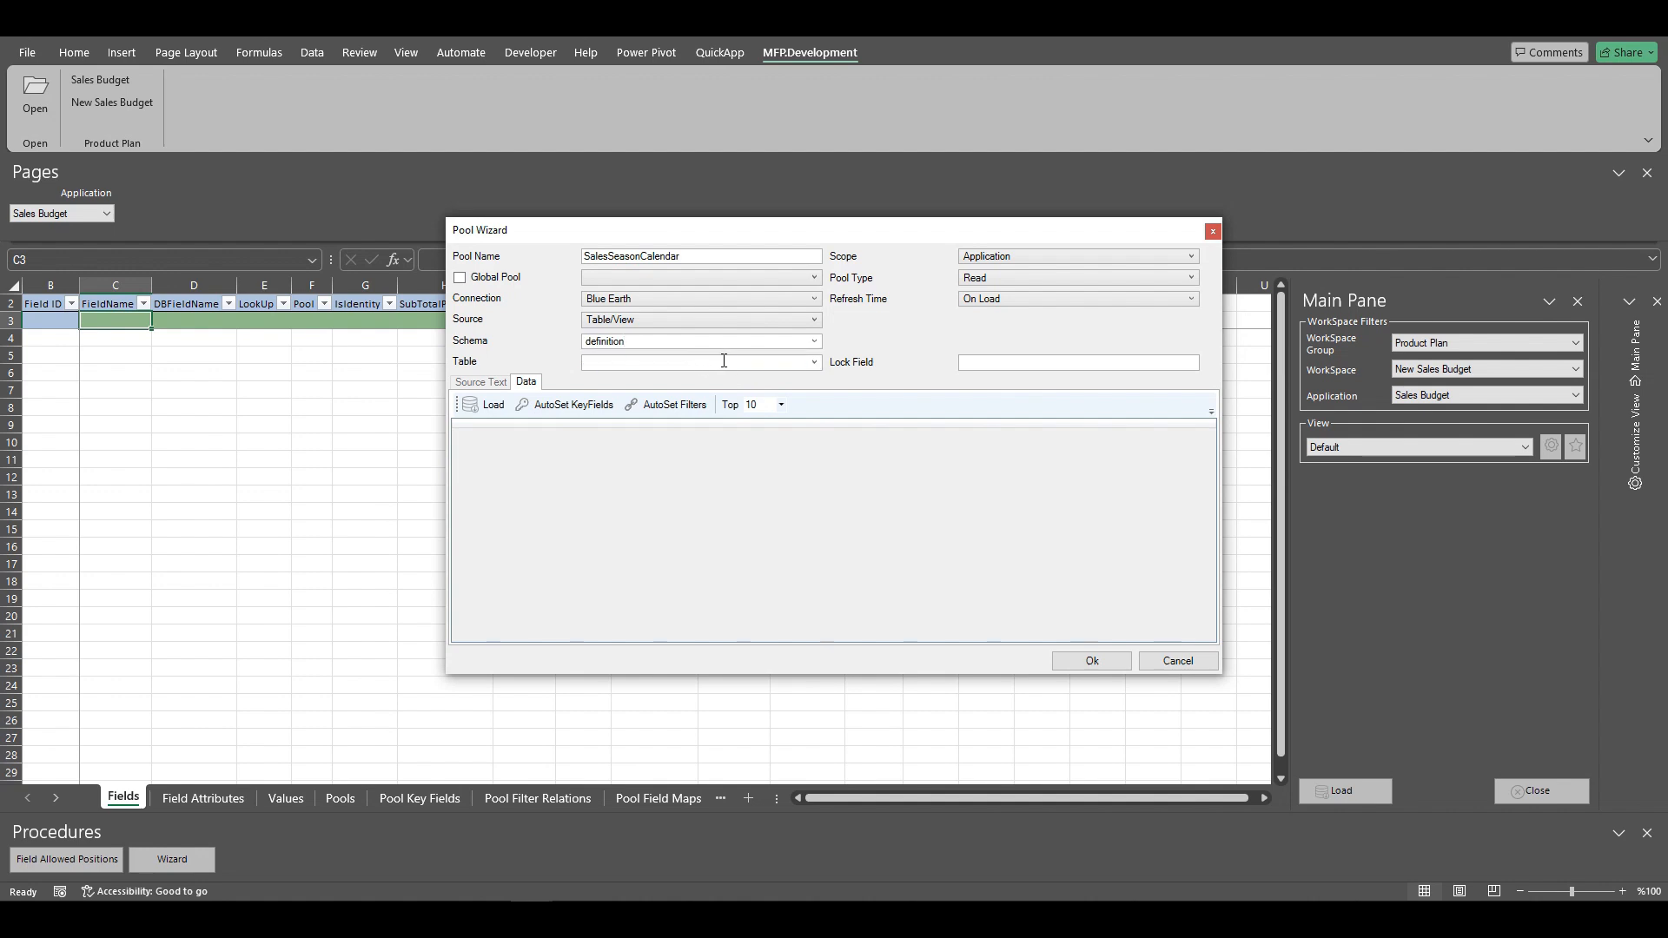
text(salesse)
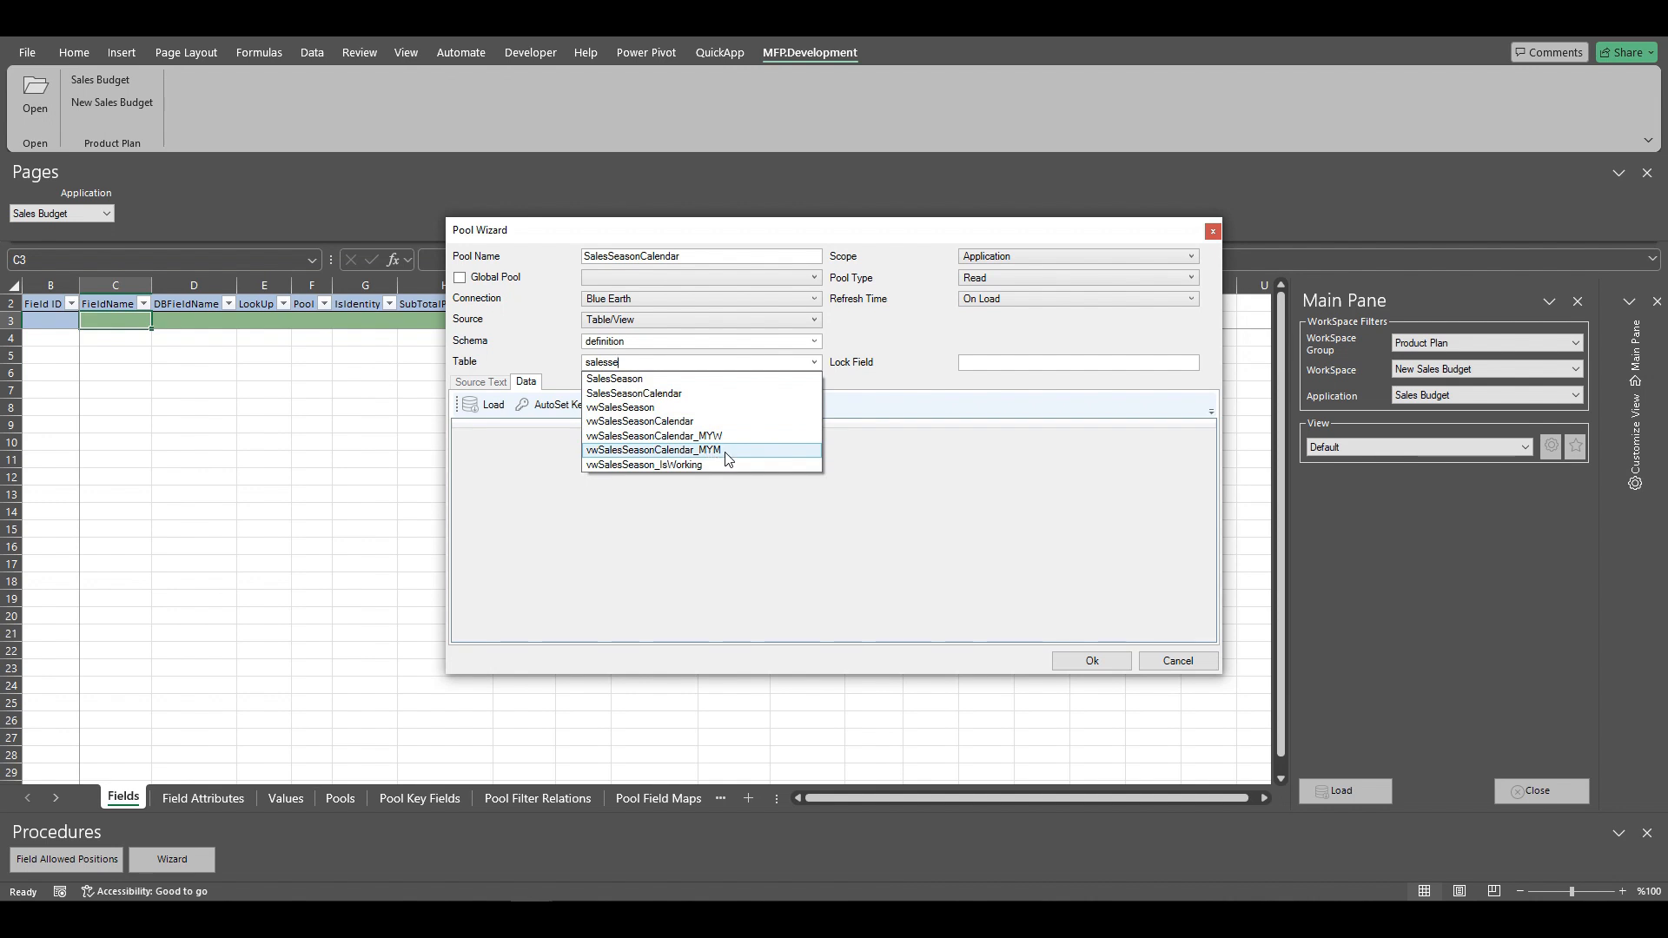
click(647, 450)
click(477, 403)
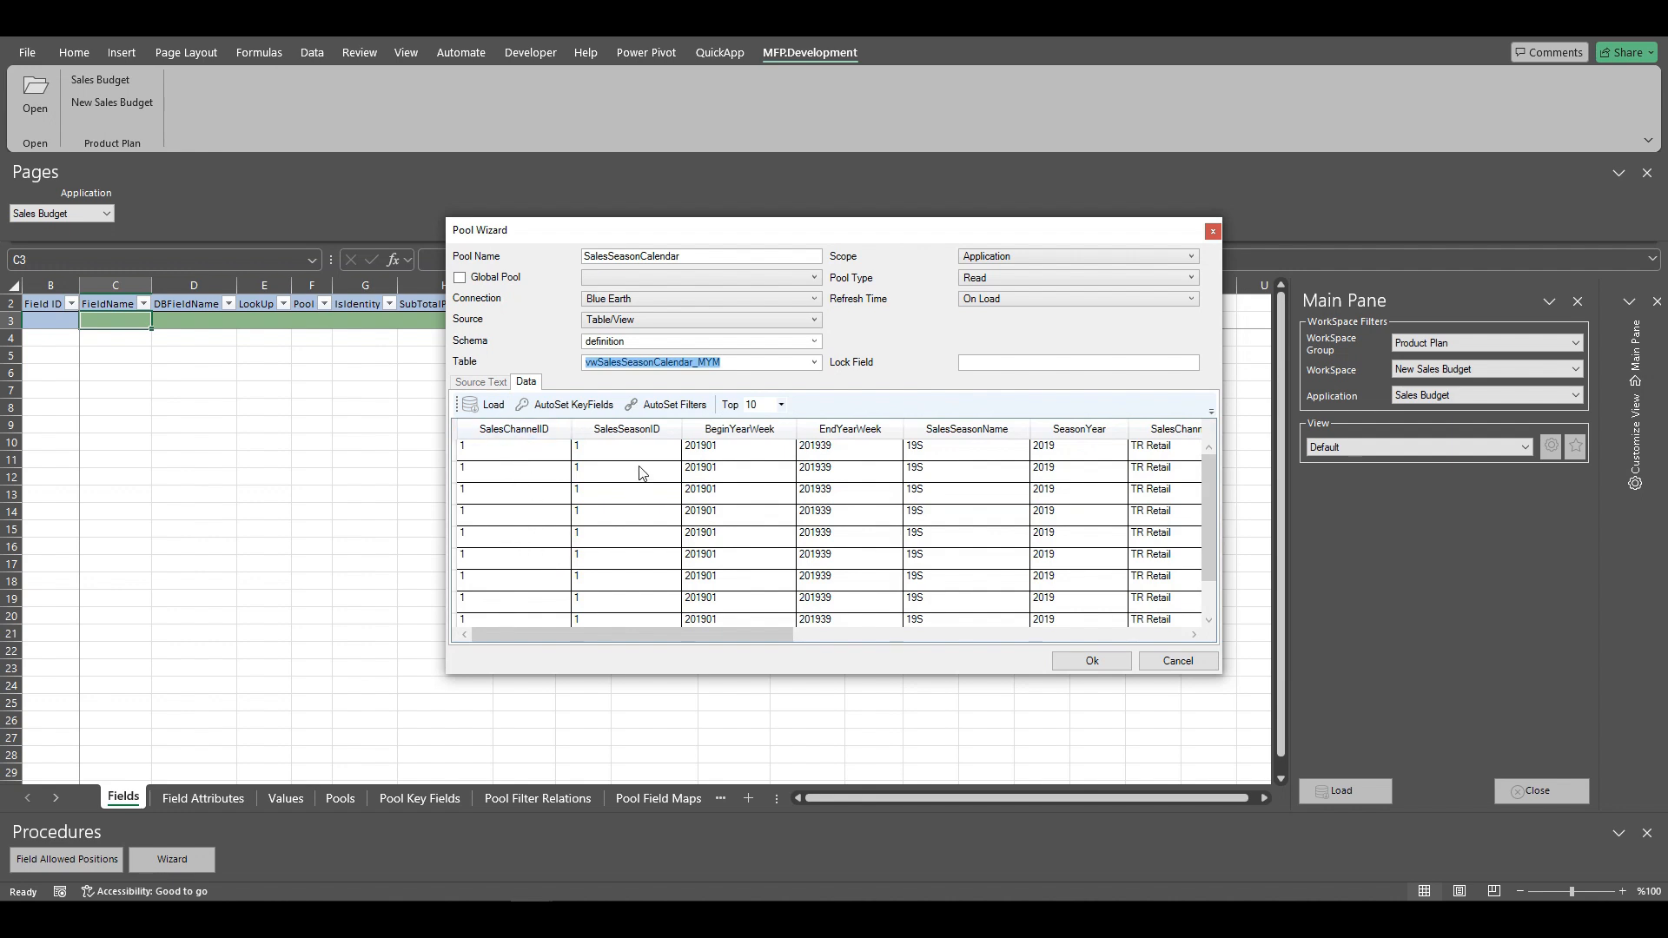
Step: Review the loaded columns, set the pool's refresh time to On Filter Change and confirm the pool
drag(638, 635, 753, 663)
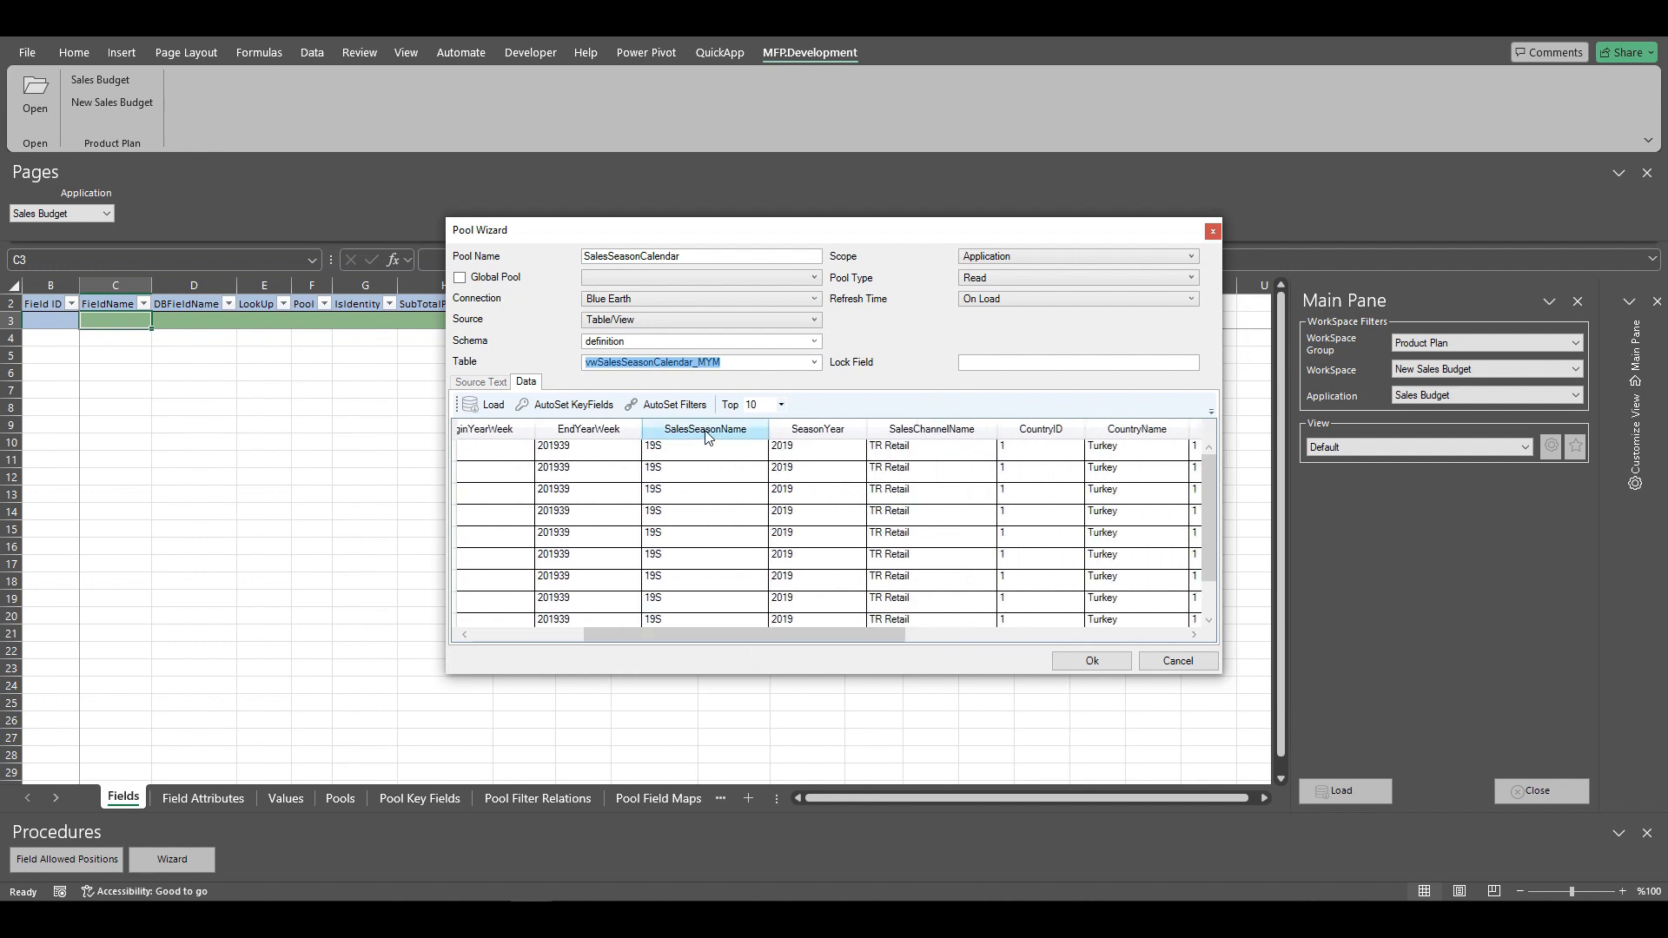
drag(865, 637, 1093, 637)
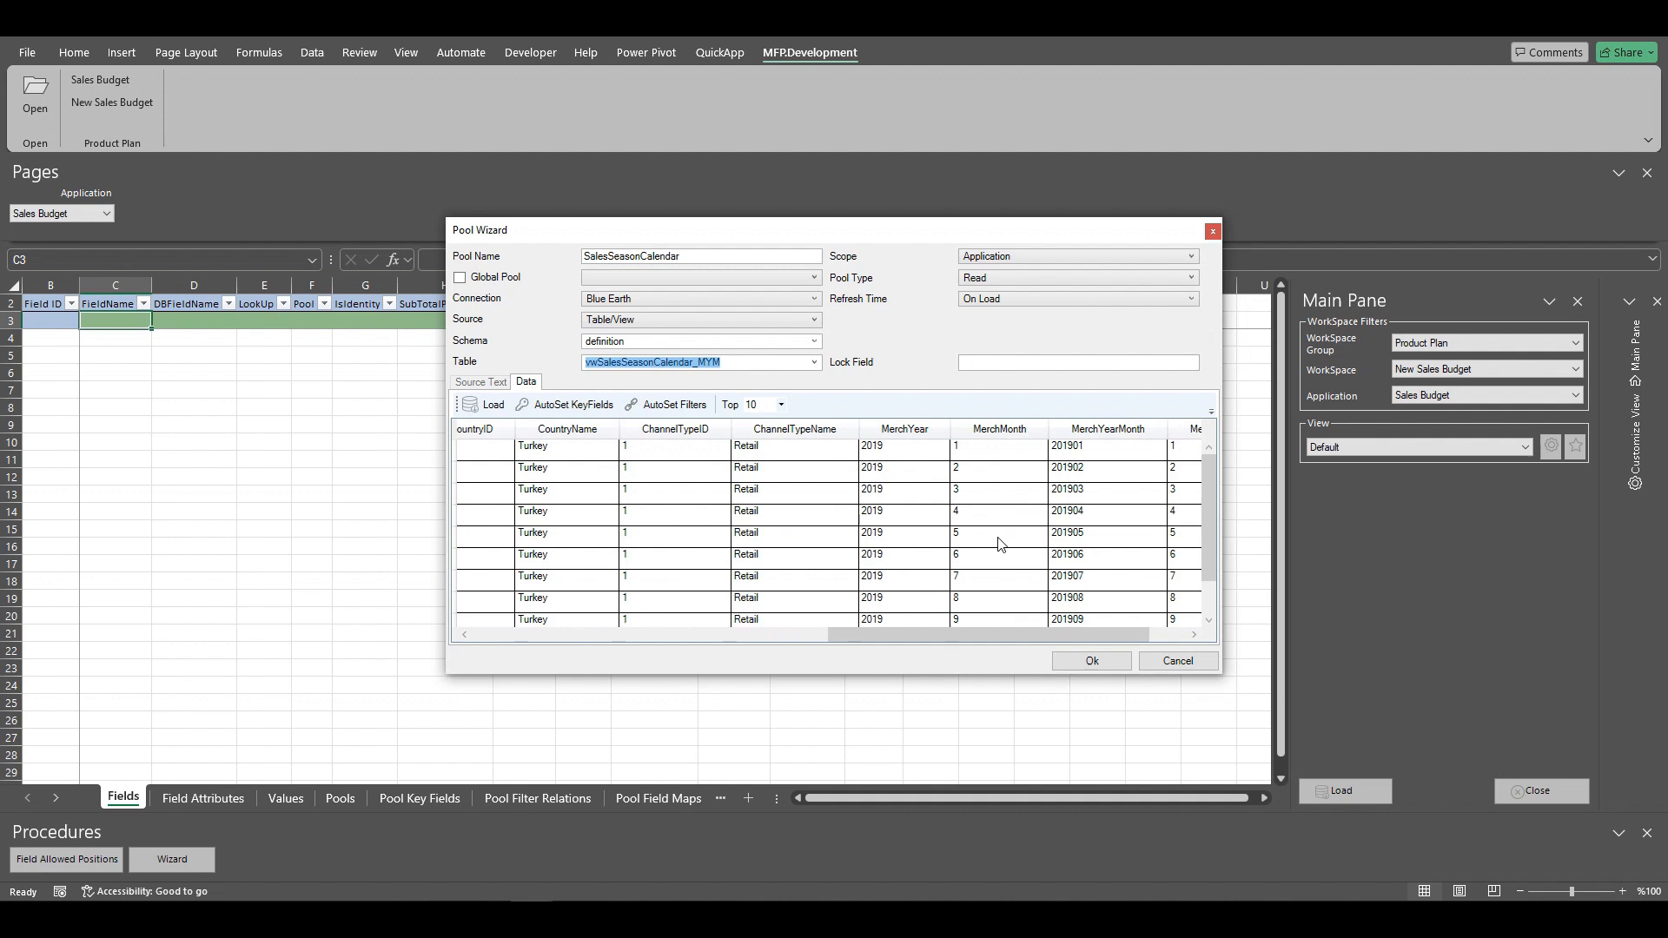
drag(958, 637, 520, 624)
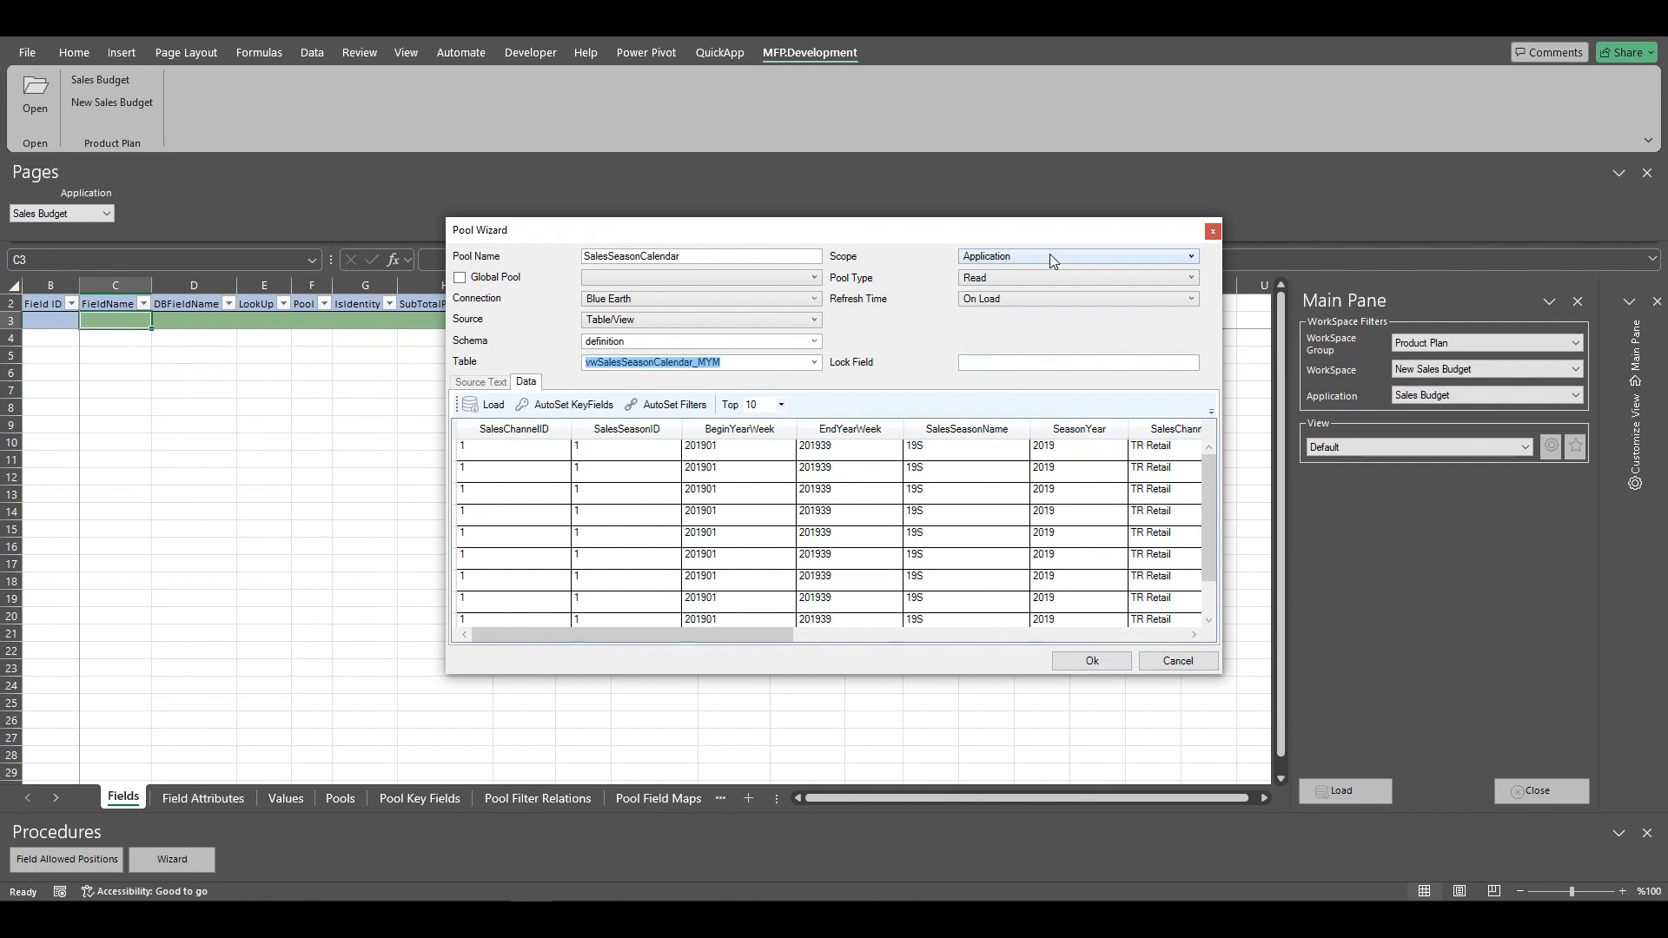
click(1018, 300)
click(1016, 334)
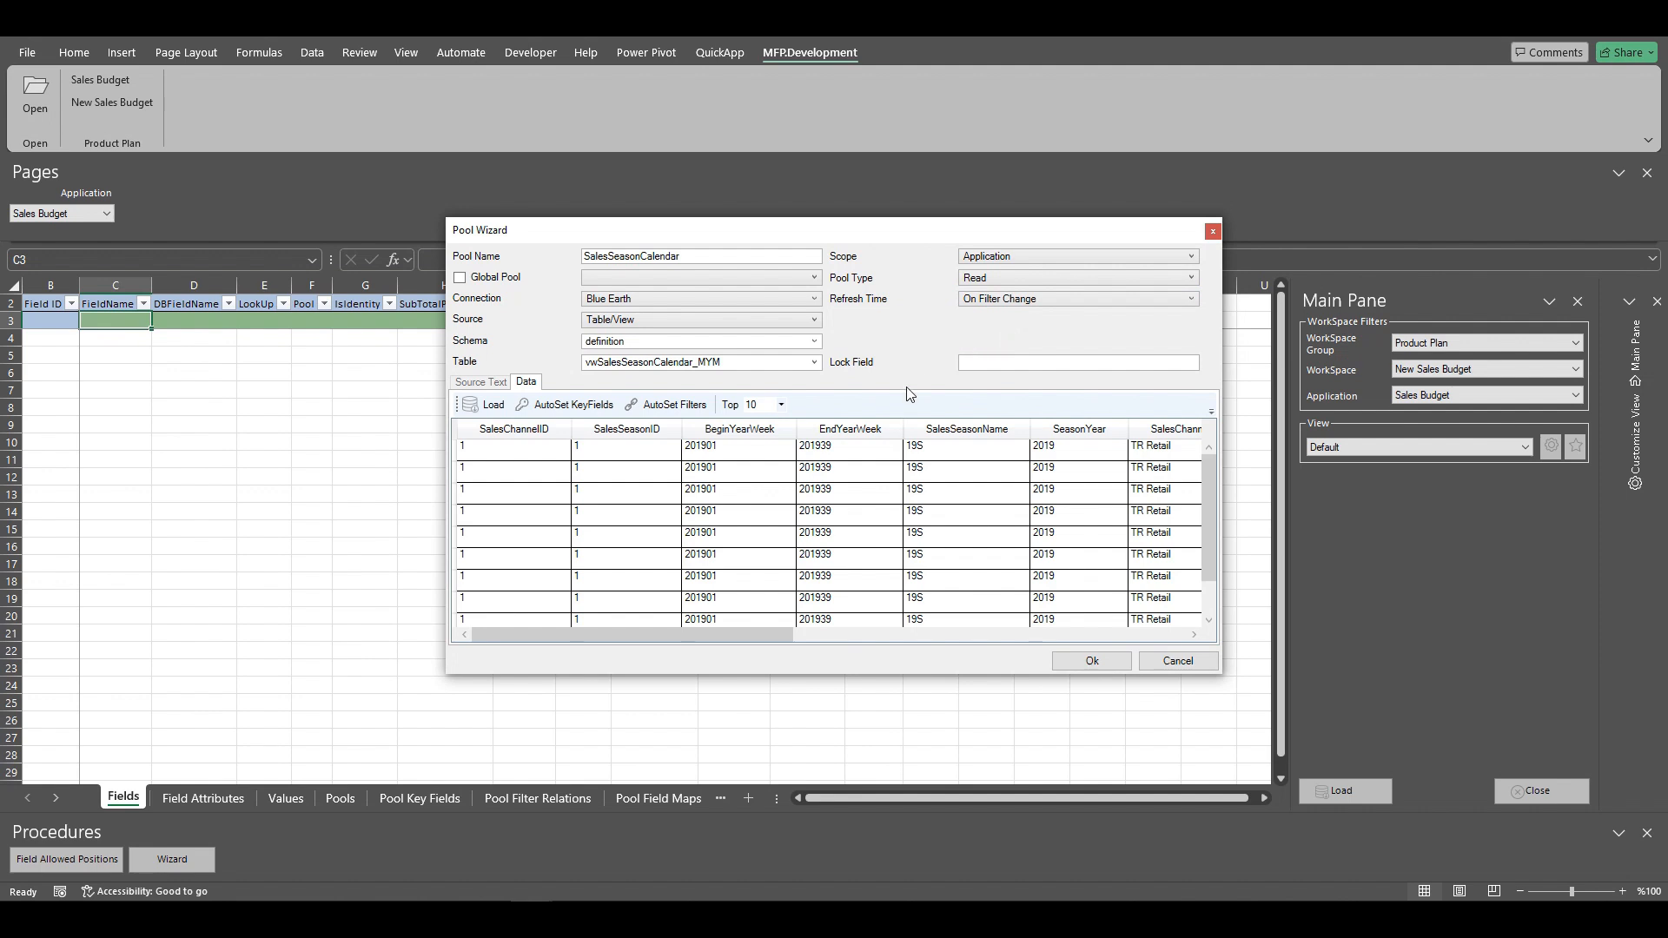
click(1088, 662)
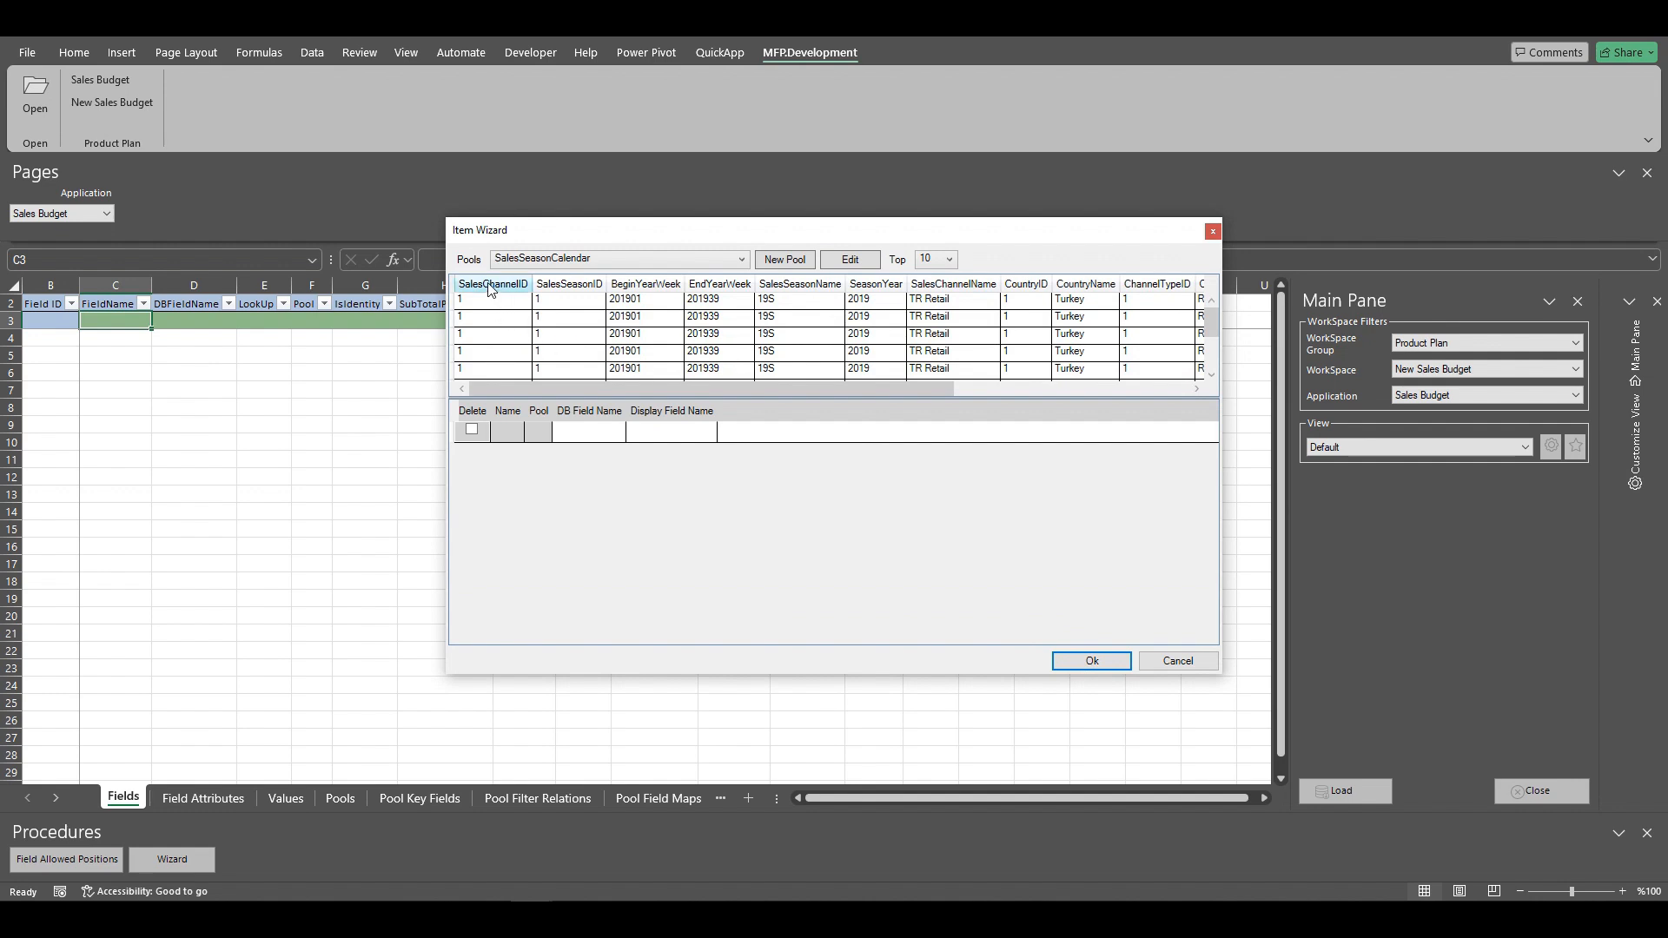
Step: Add SalesChannelID and SalesSeasonID as DB fields with SalesChannelName and SalesSeasonName as their display fields
drag(491, 289, 608, 443)
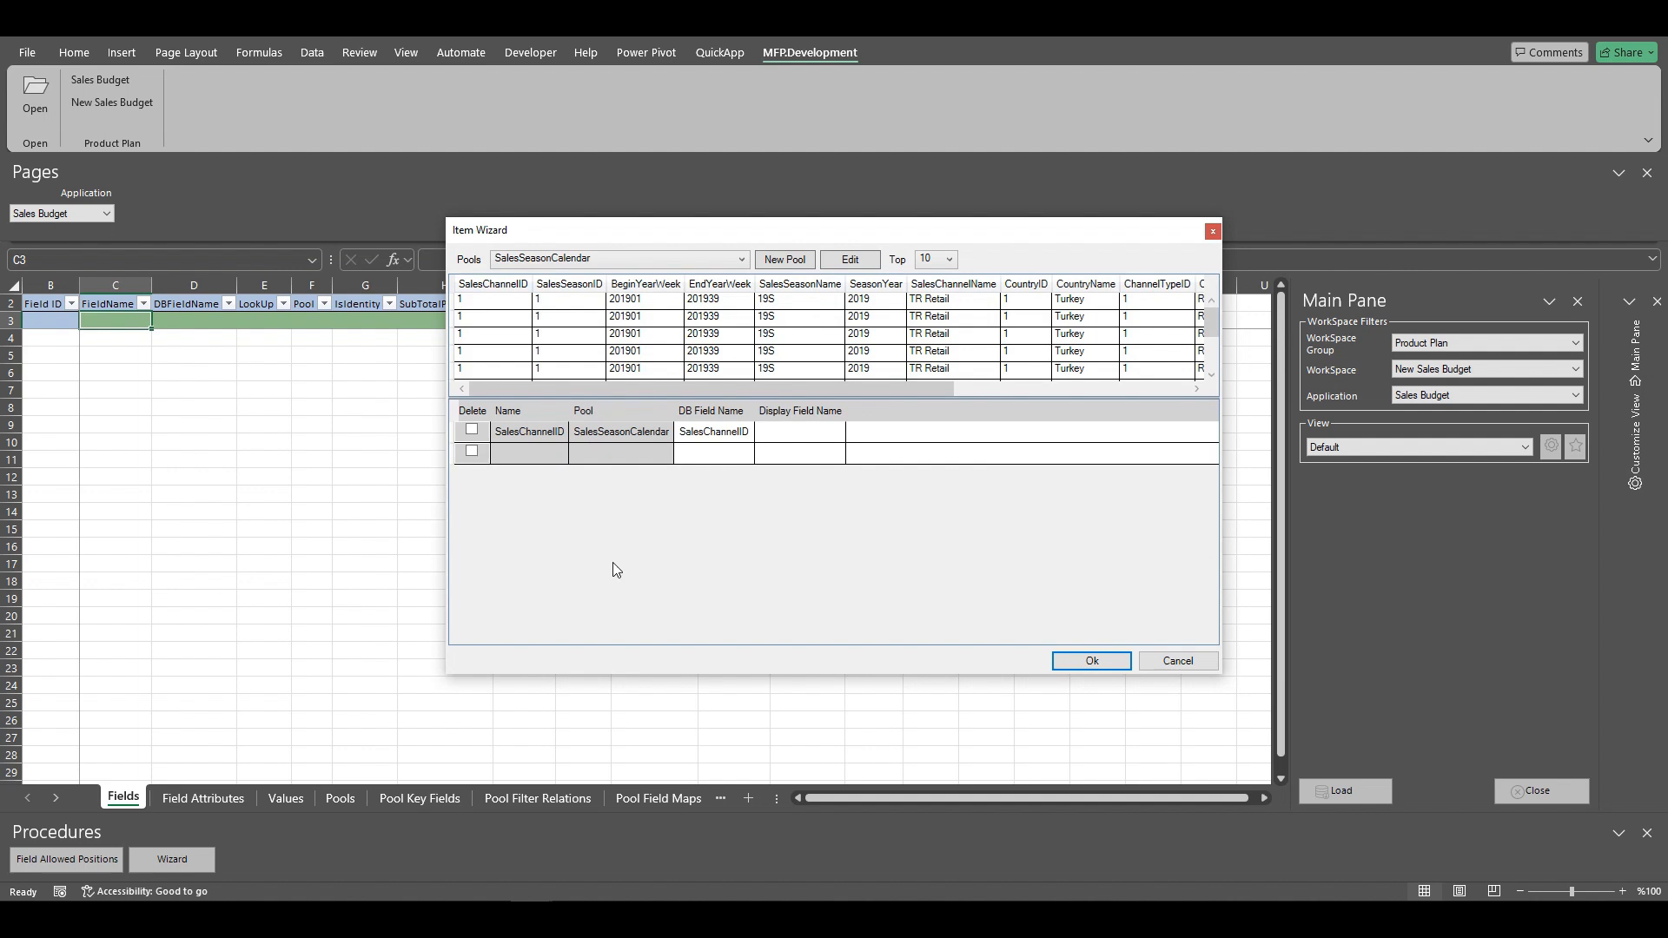
drag(954, 285, 793, 445)
drag(565, 289, 719, 465)
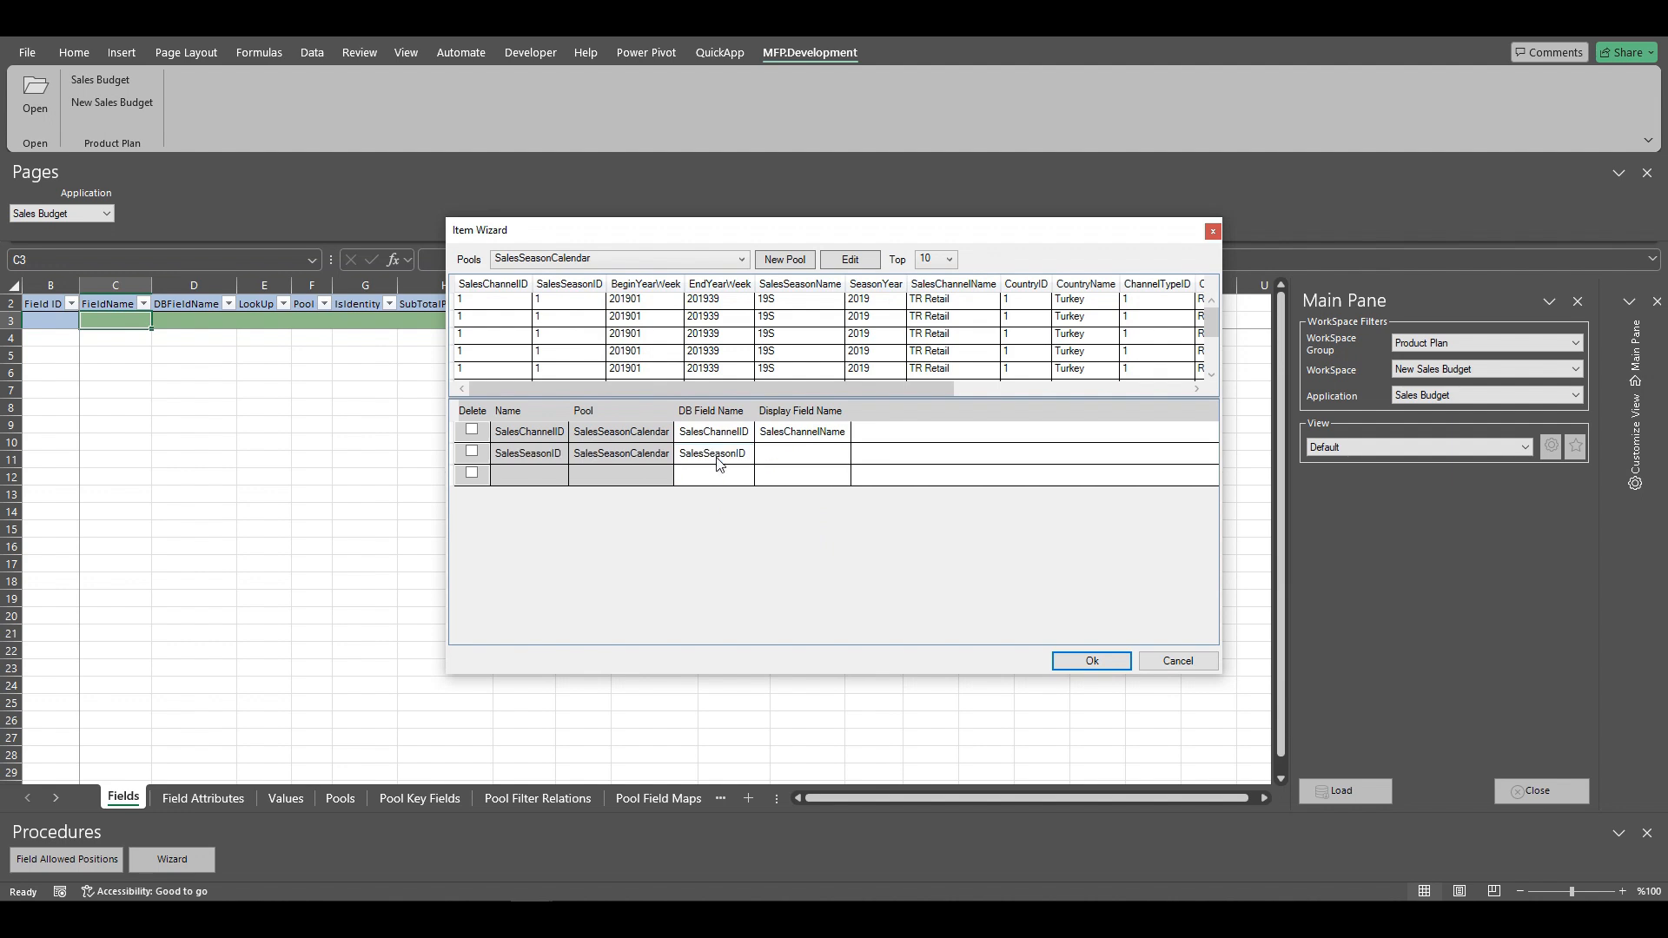
drag(796, 289, 807, 470)
Step: Add MerchYear and MerchMonth as DB fields from the SalesSeasonCalendar pool and confirm the wizard
drag(918, 389, 1176, 407)
drag(947, 287, 713, 480)
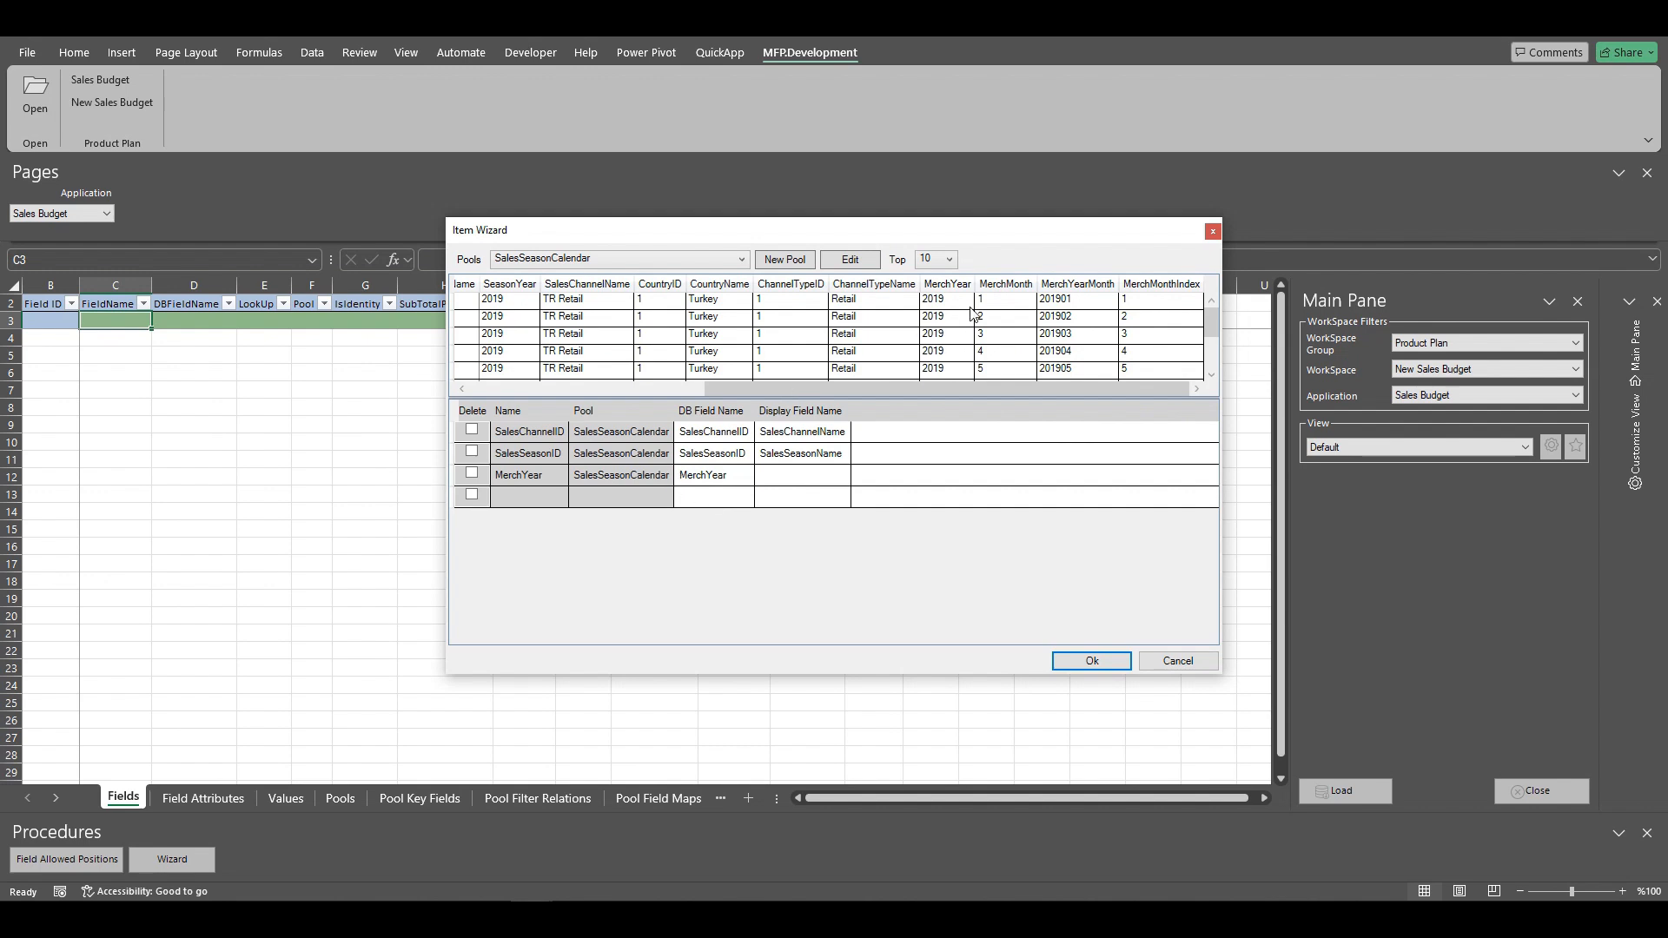
drag(1012, 290, 728, 499)
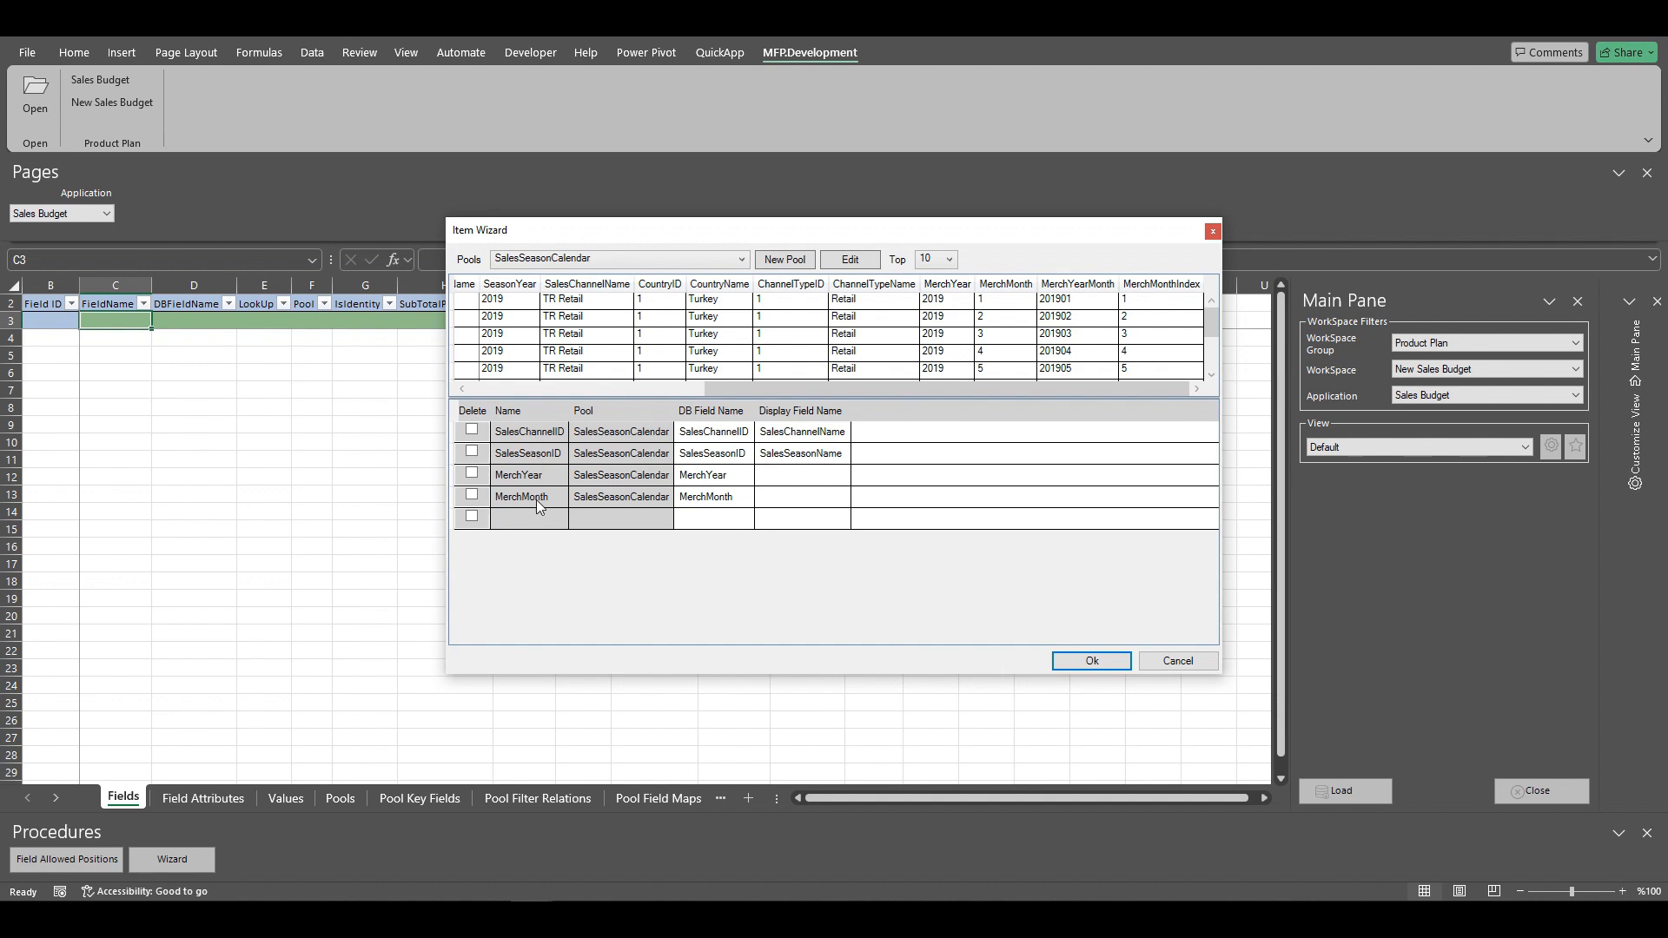
click(1088, 663)
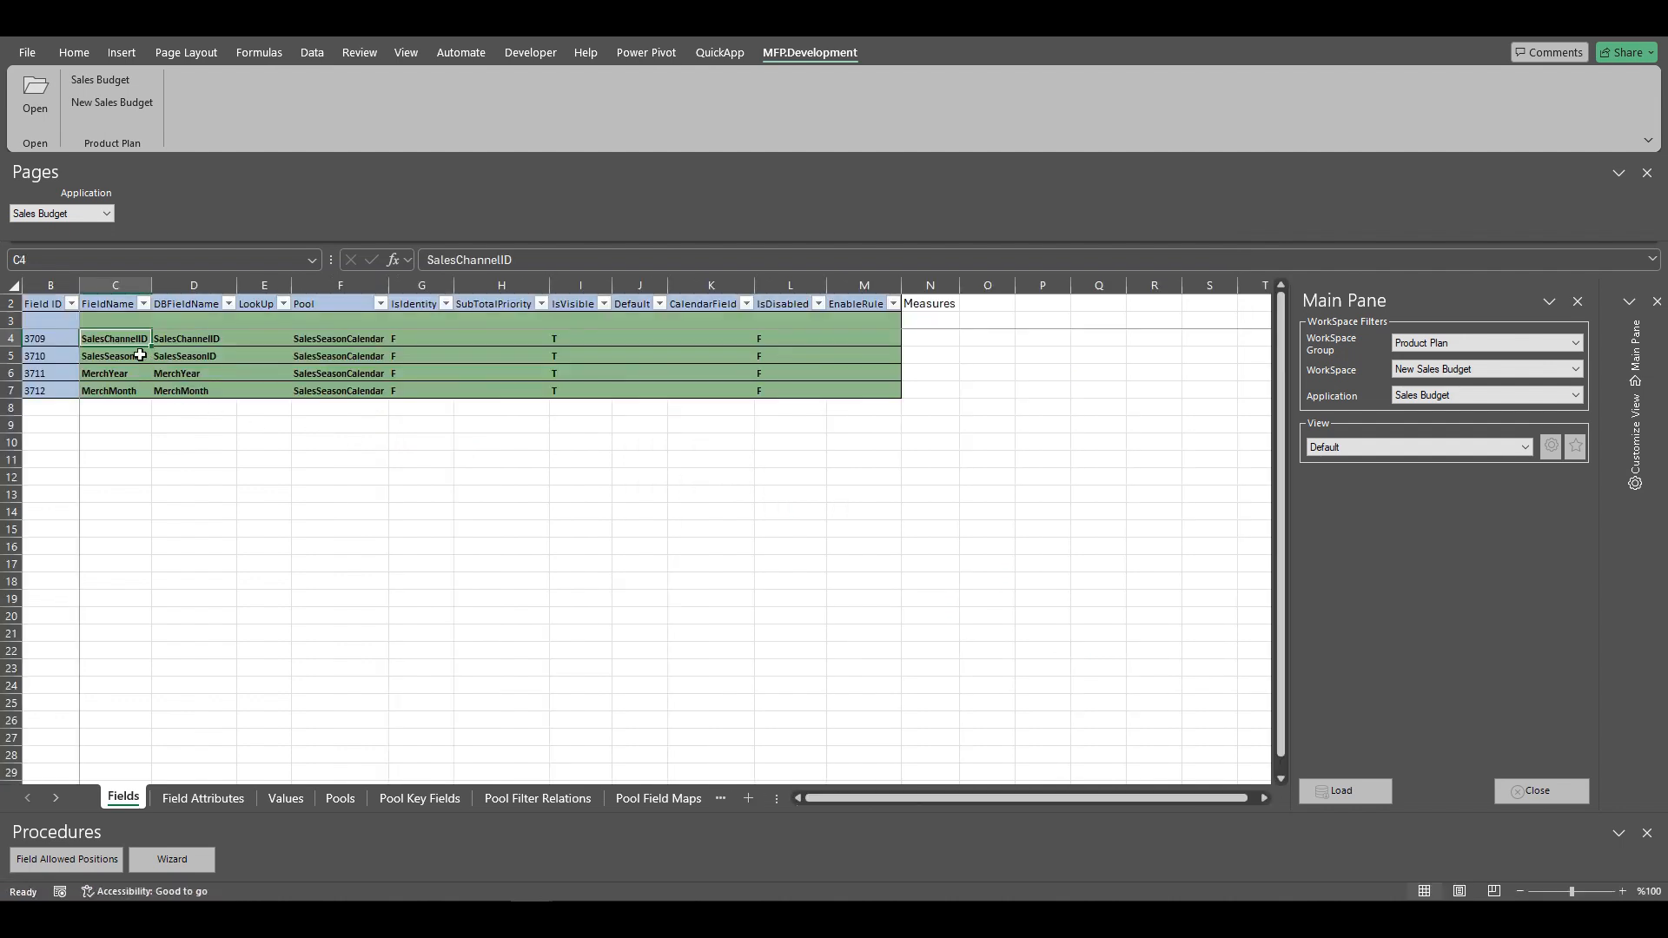
Step: Change the field names SalesChannelID and SalesSeasonID to Sales Channel and Sales Season
click(456, 260)
key(BackSpace)
key(BackSpace)
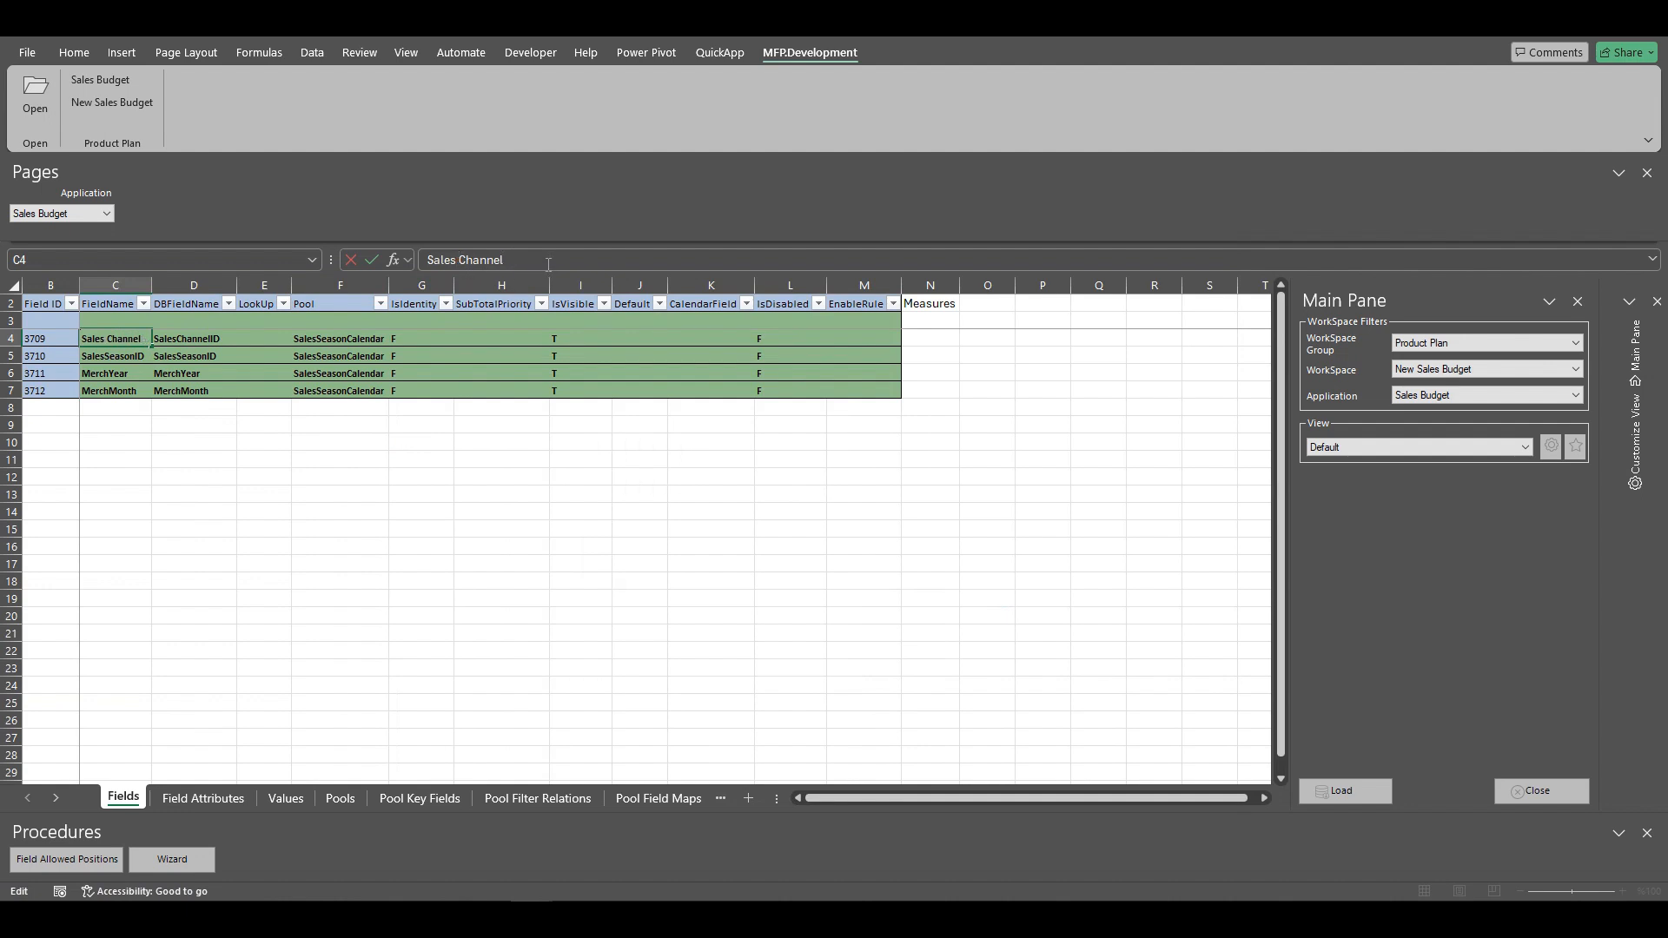
key(Return)
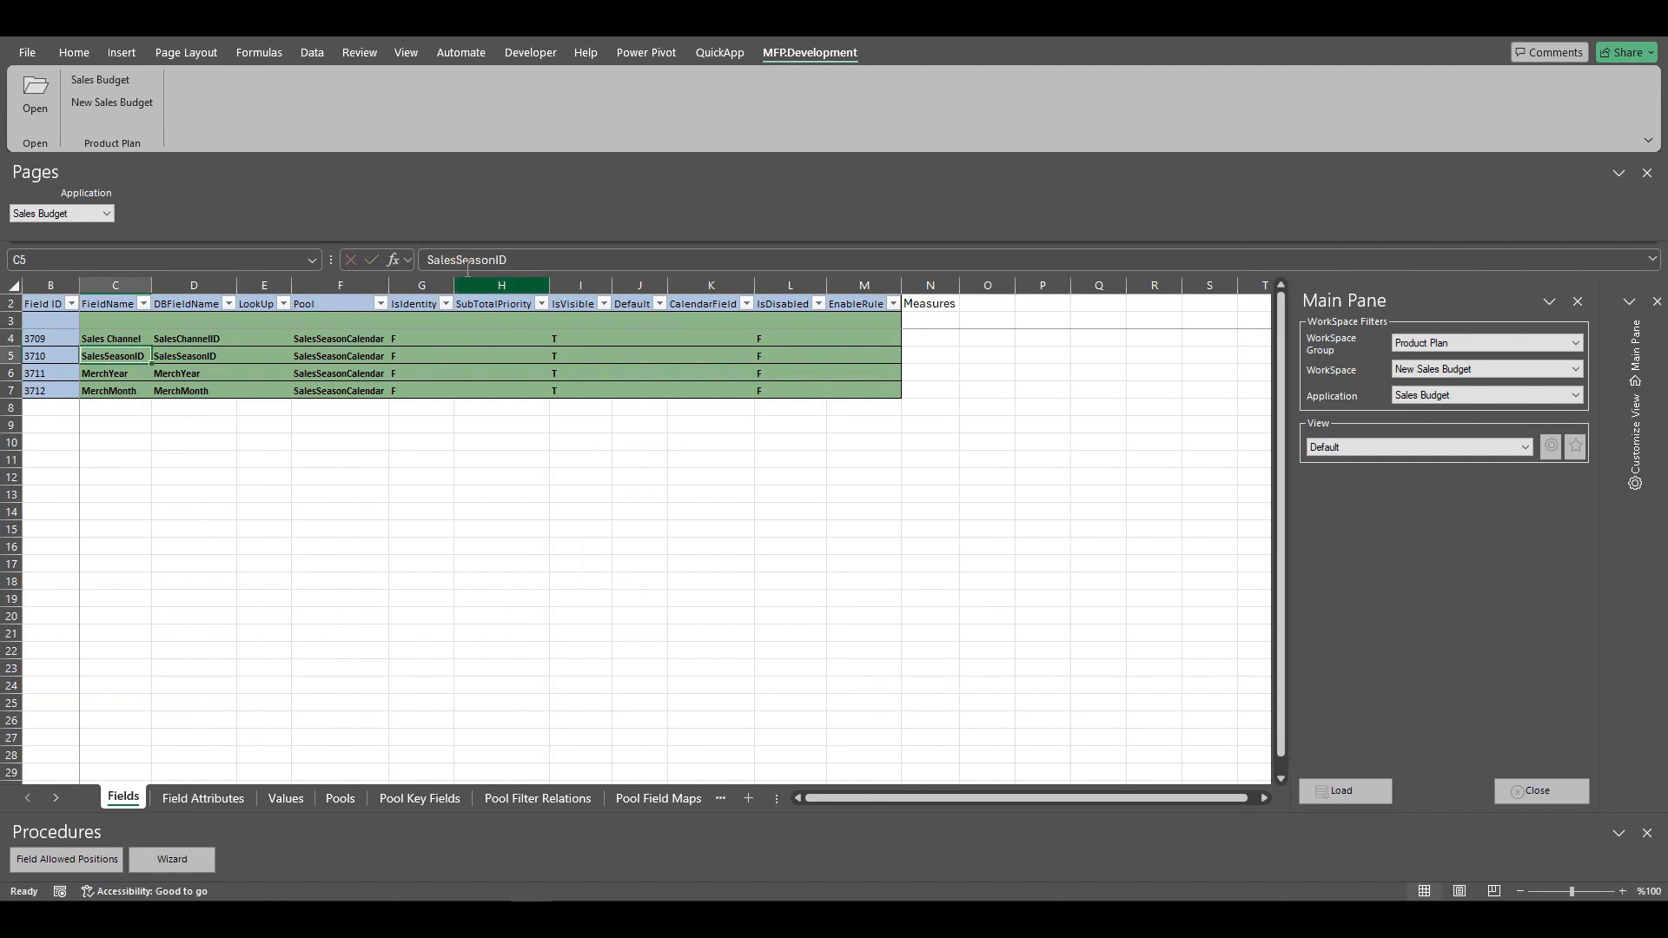
click(459, 260)
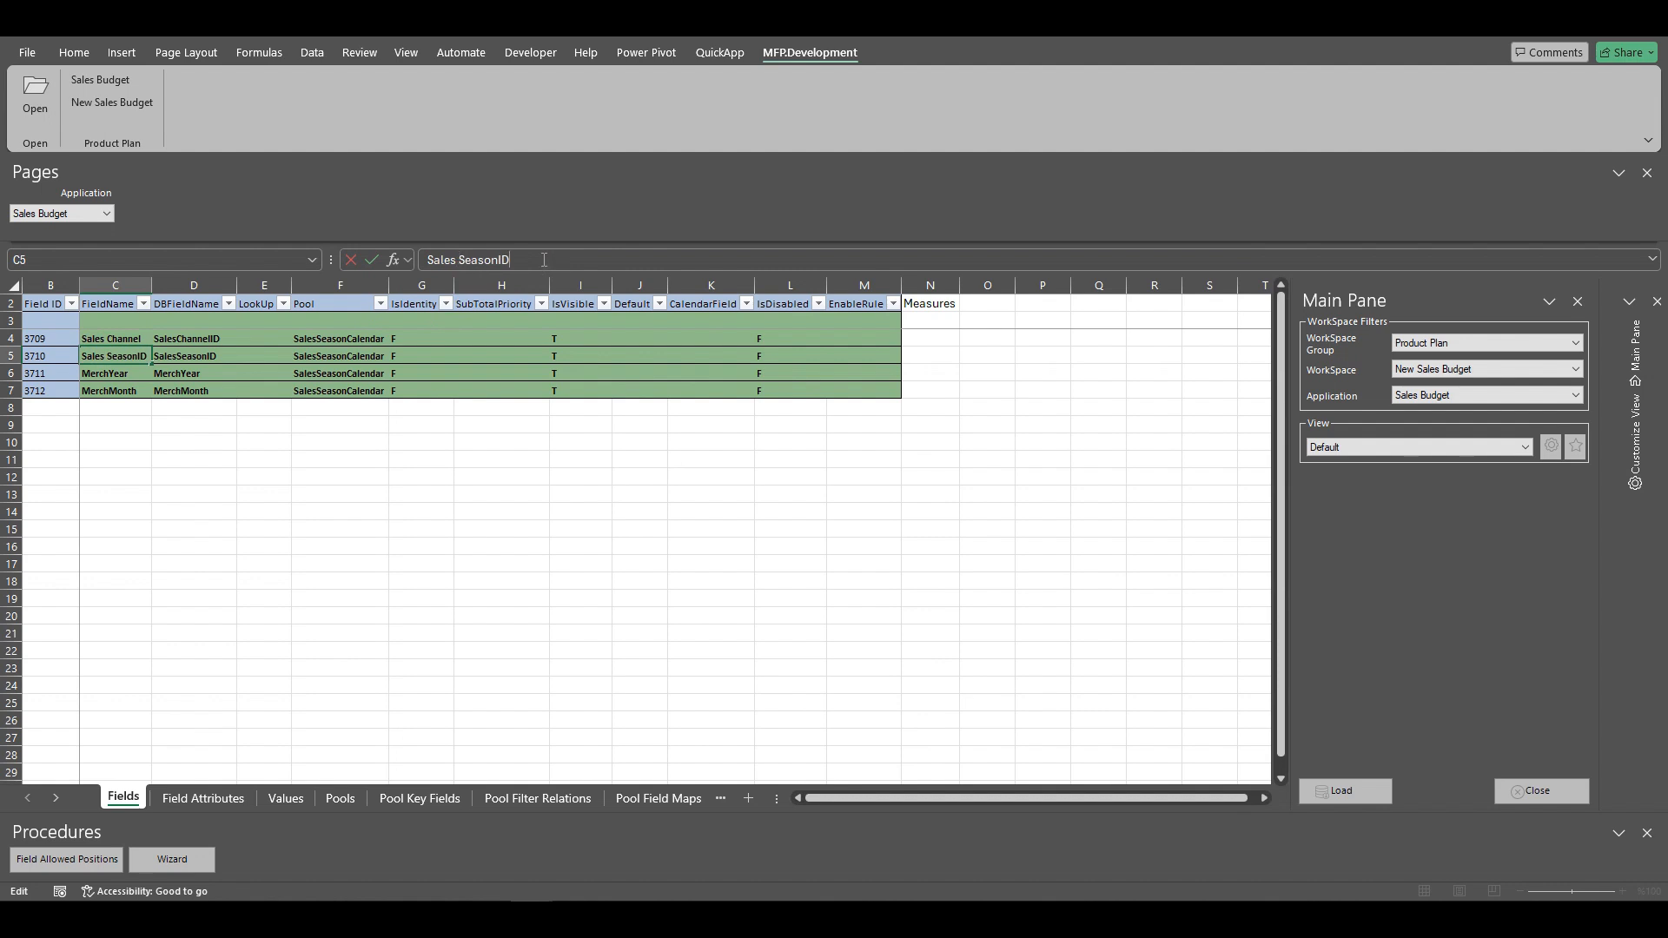
key(BackSpace)
key(BackSpace)
key(Return)
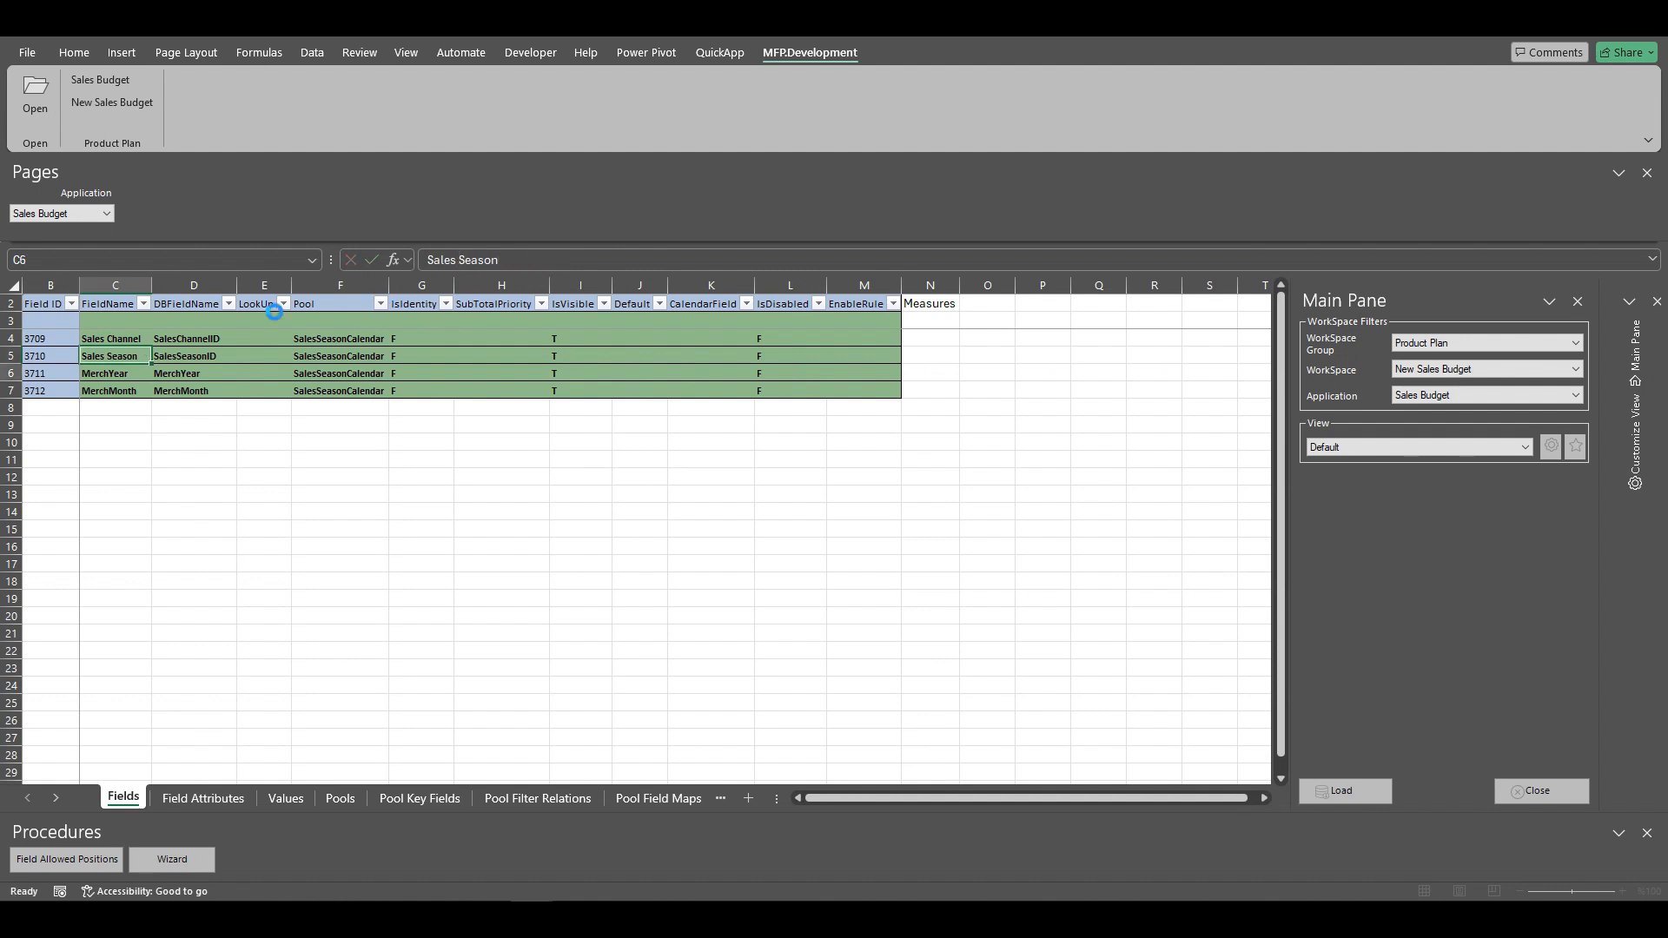
Step: Change the field names MerchYear and MerchMonth to Merch Year and Merch Month
double_click(104, 373)
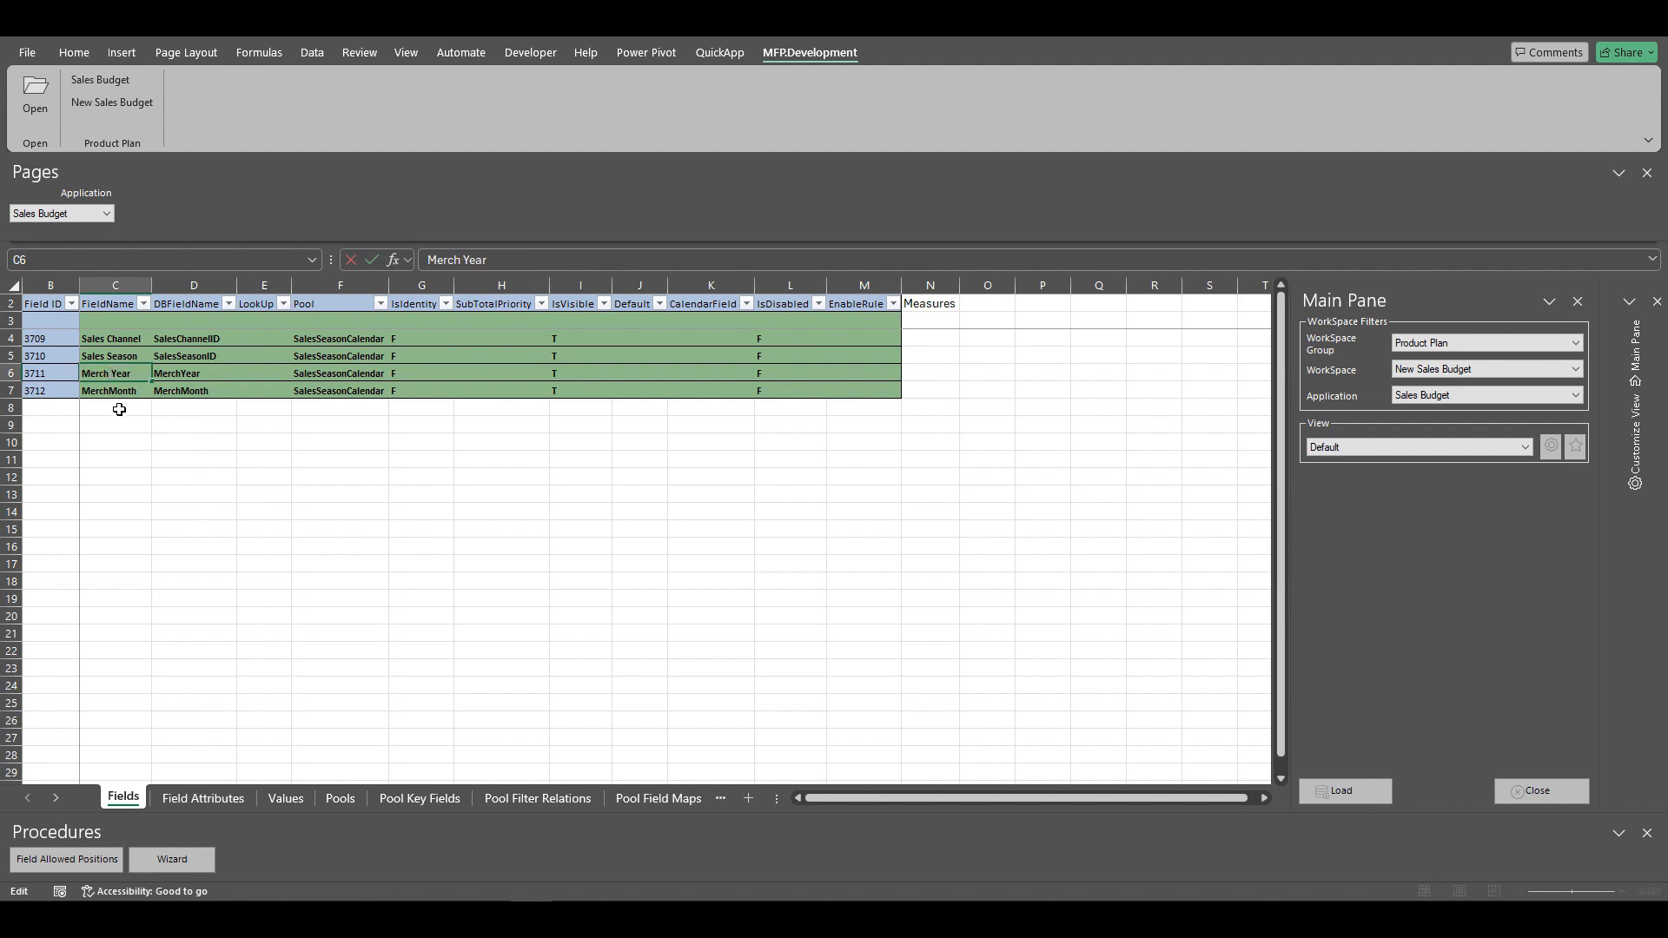
key(Return)
key(Return)
Step: Reopen the field wizard and start another new pool named ProductHierarchy
click(198, 356)
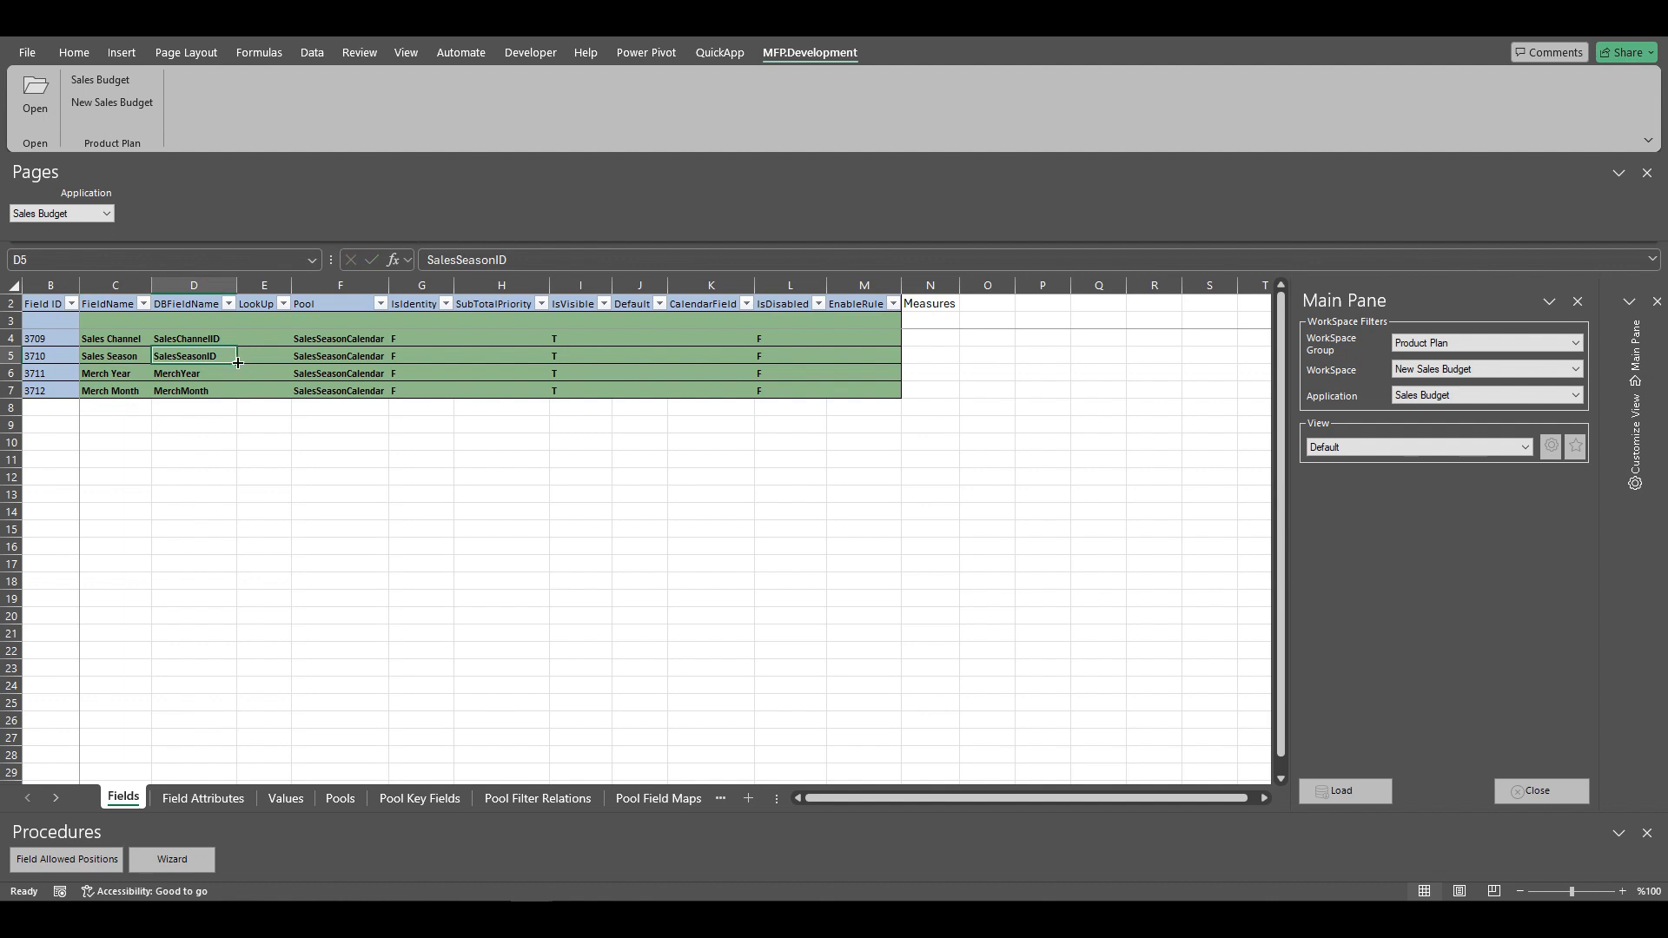
click(178, 861)
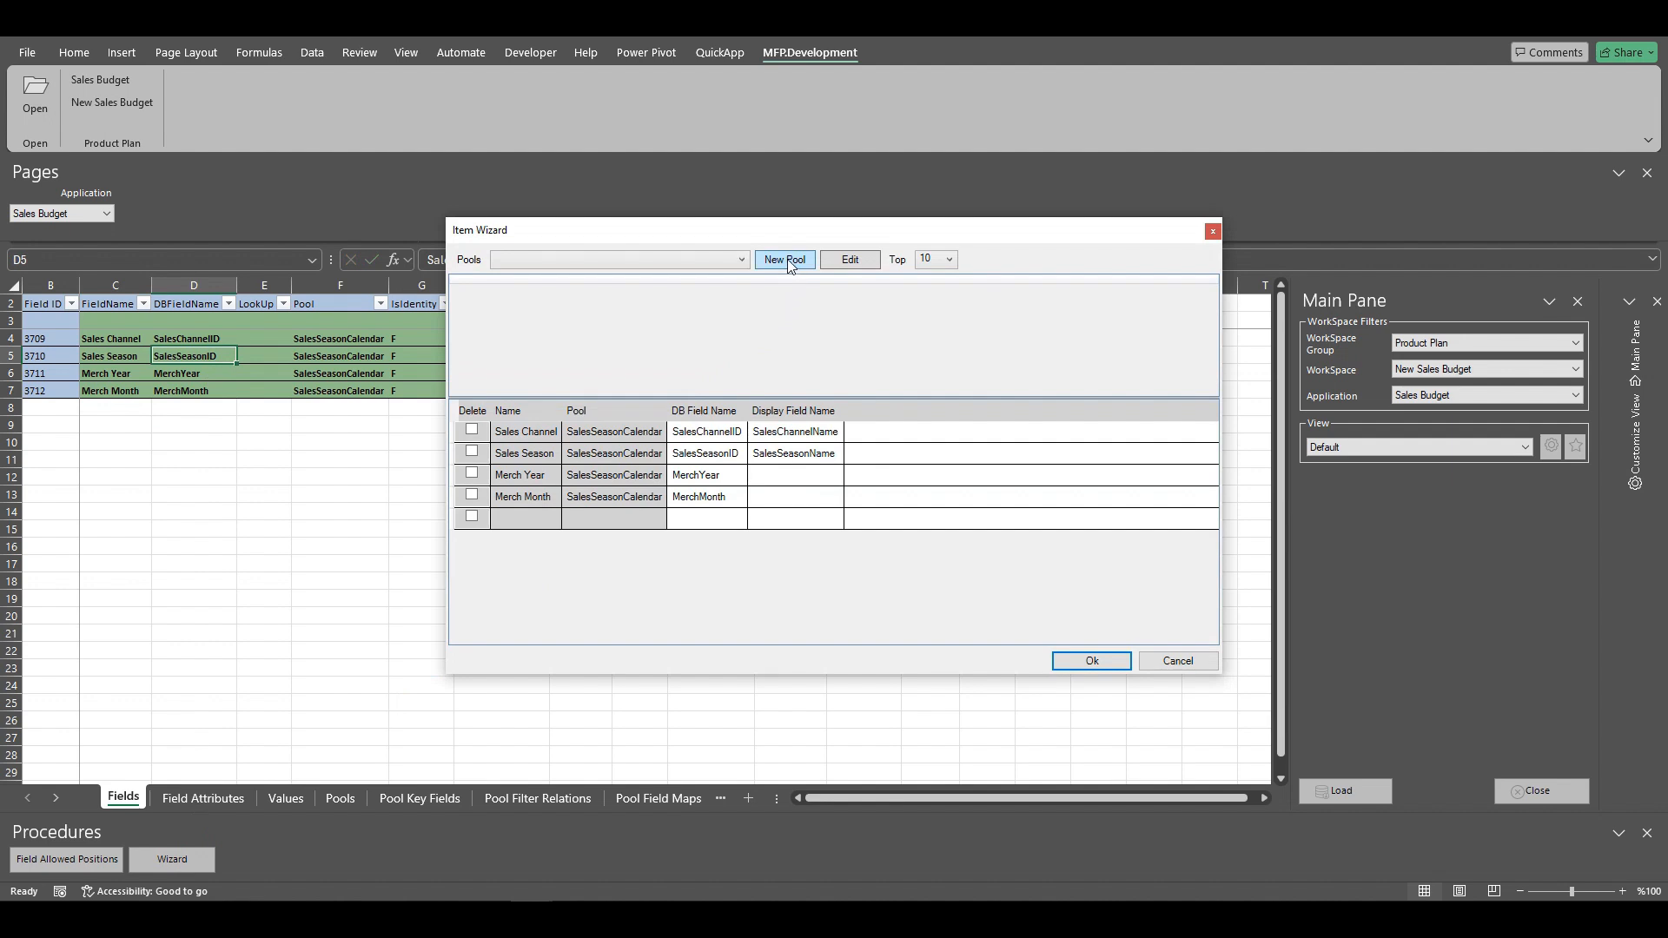
click(786, 260)
click(730, 258)
text(ProductGH)
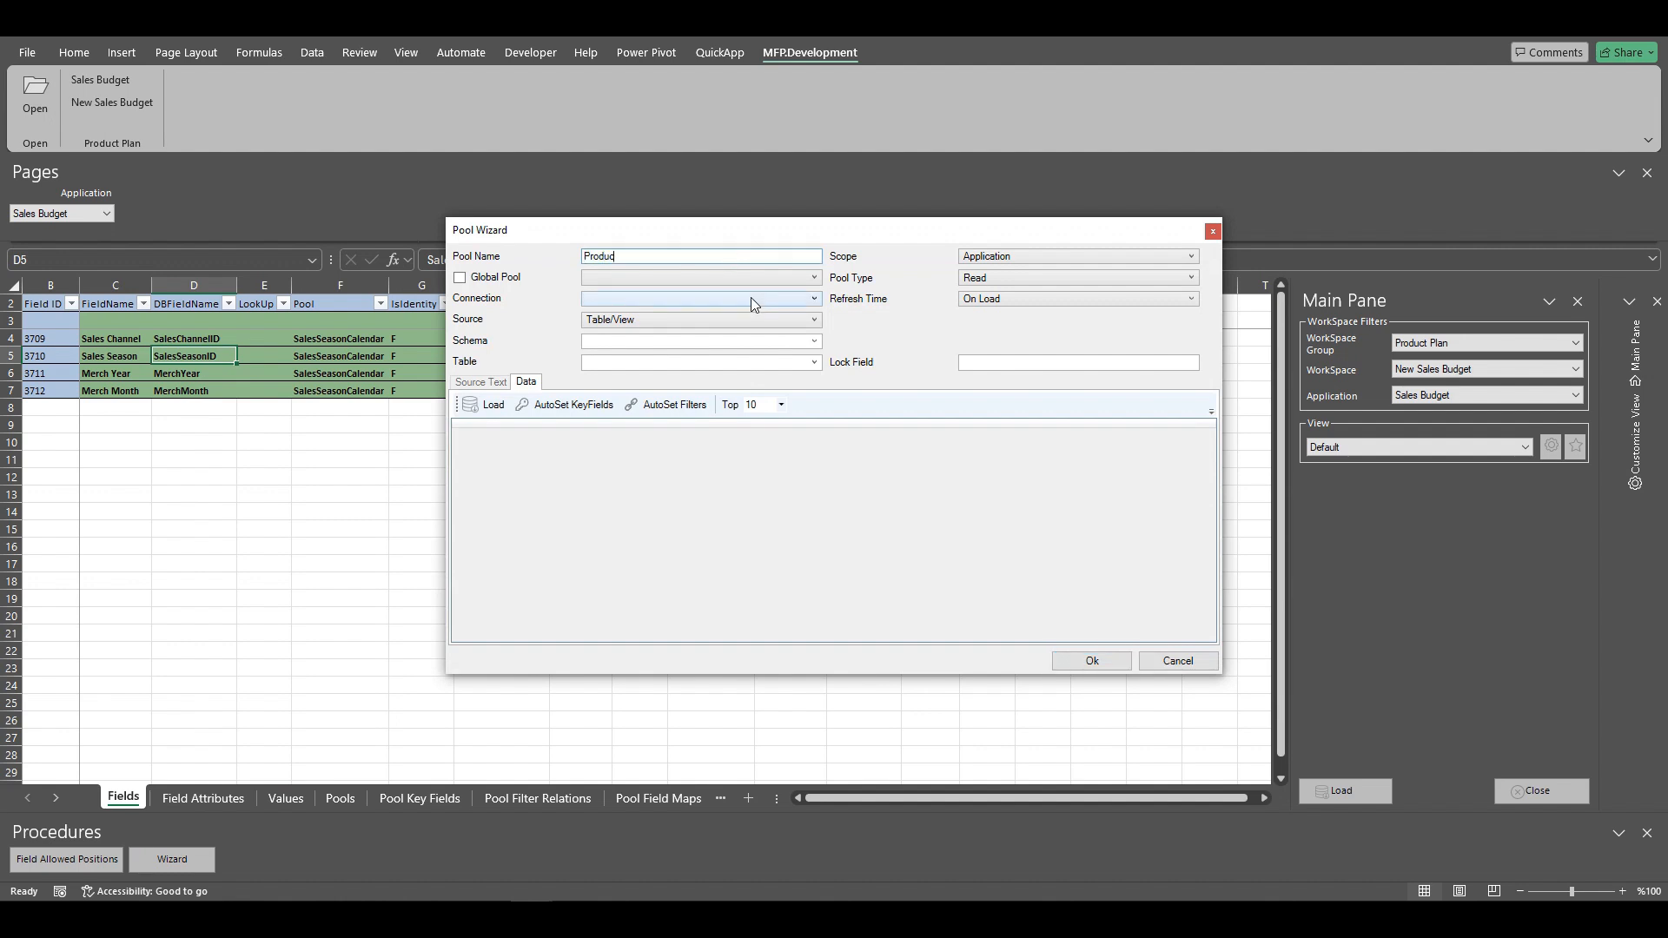
text(Hierarchy)
Step: Set the ProductHierarchy pool's connection to Blue Earth, its schema to definition and its table to vwProductHierarchy
click(753, 300)
click(622, 332)
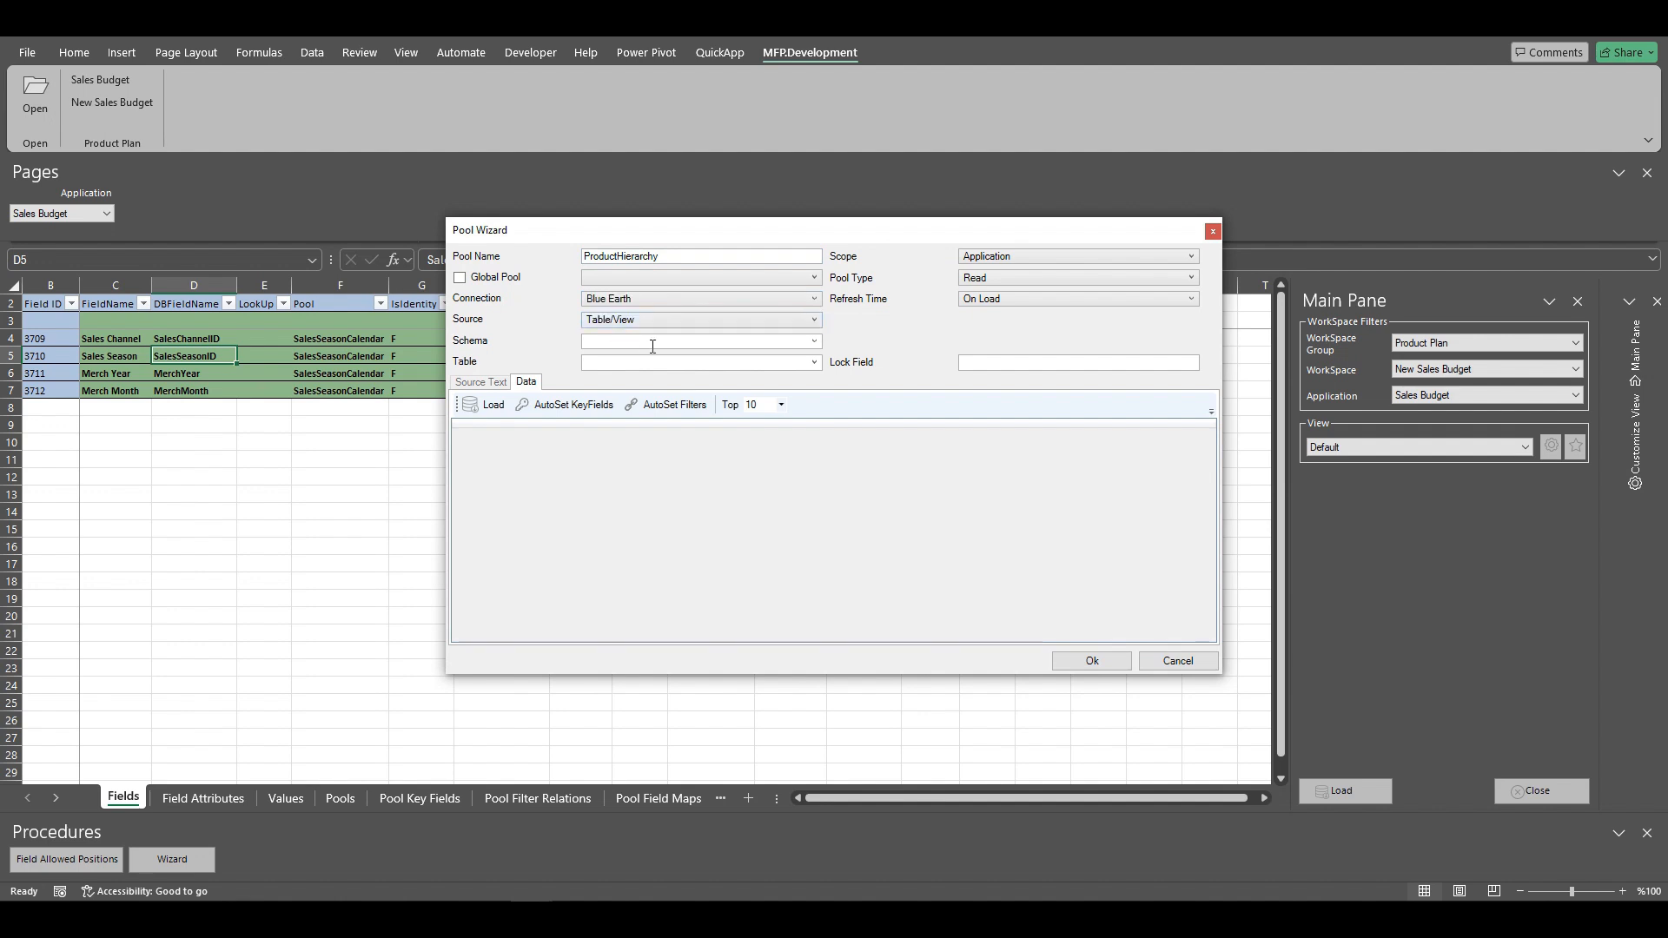
click(814, 342)
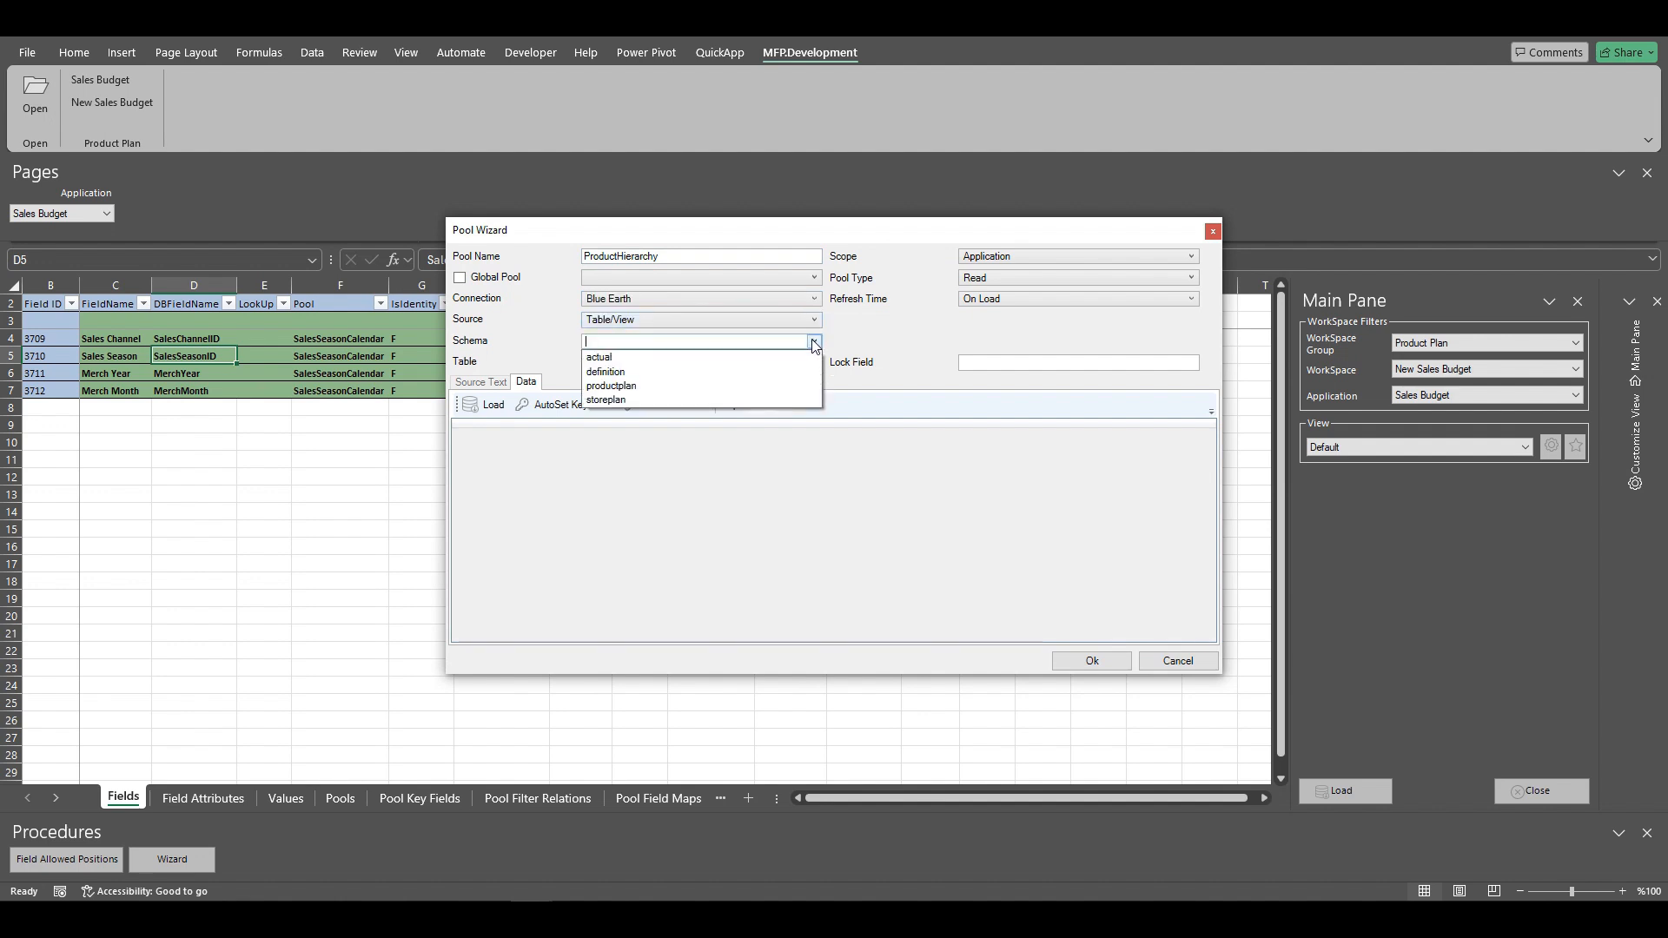
click(644, 387)
click(654, 363)
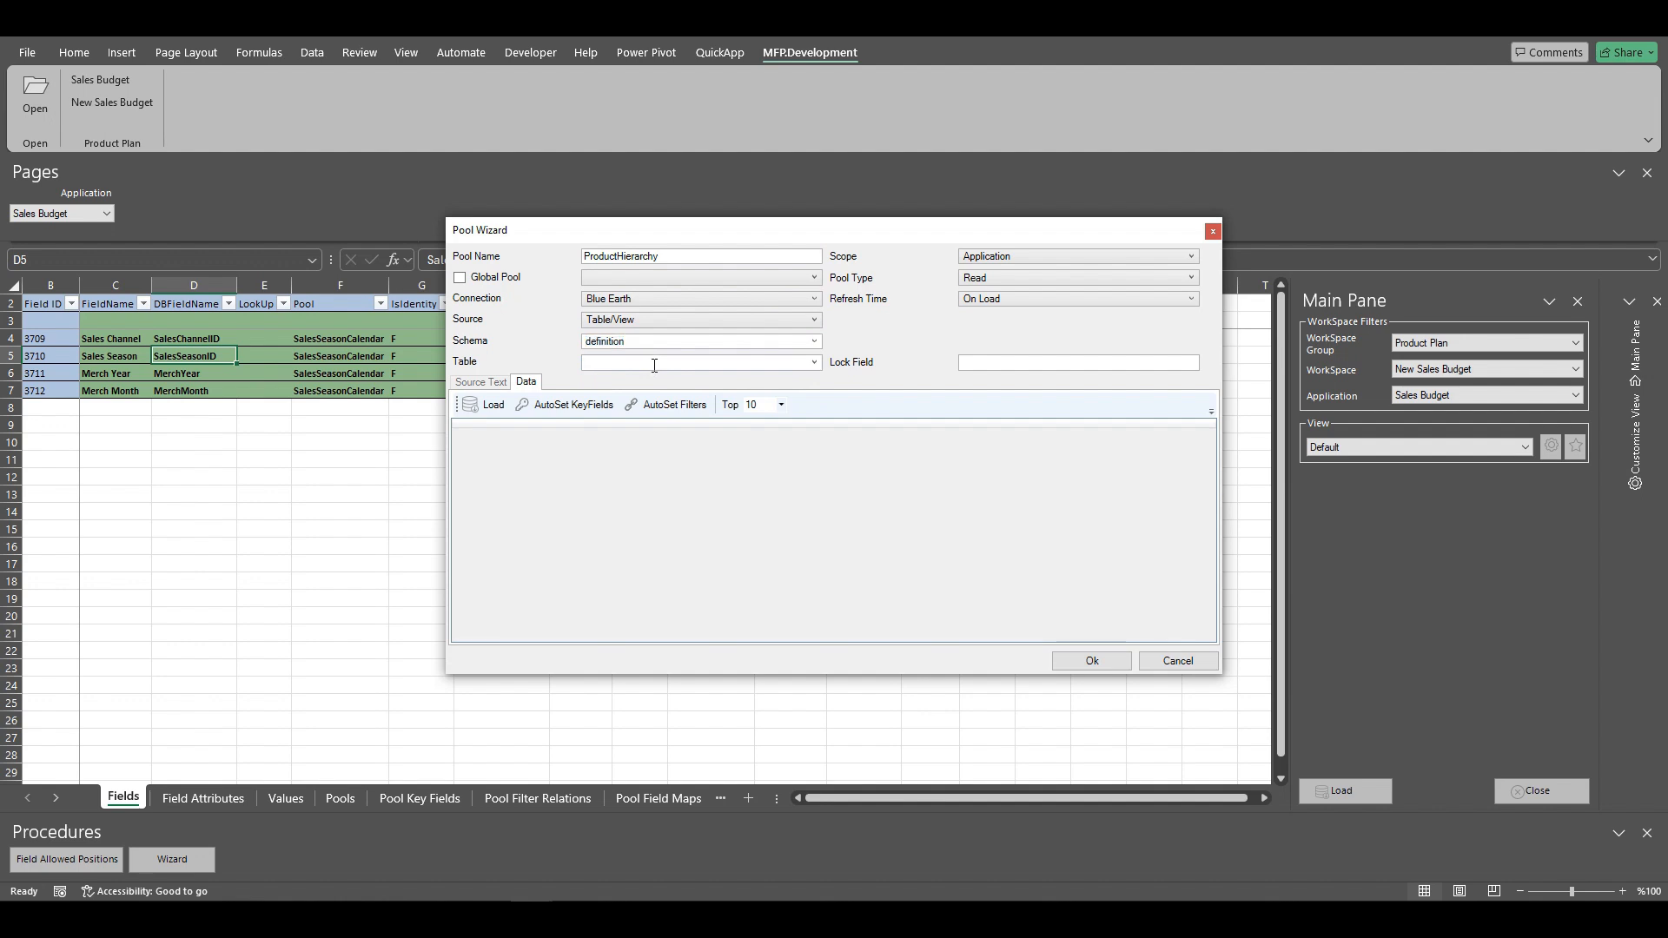
text(product)
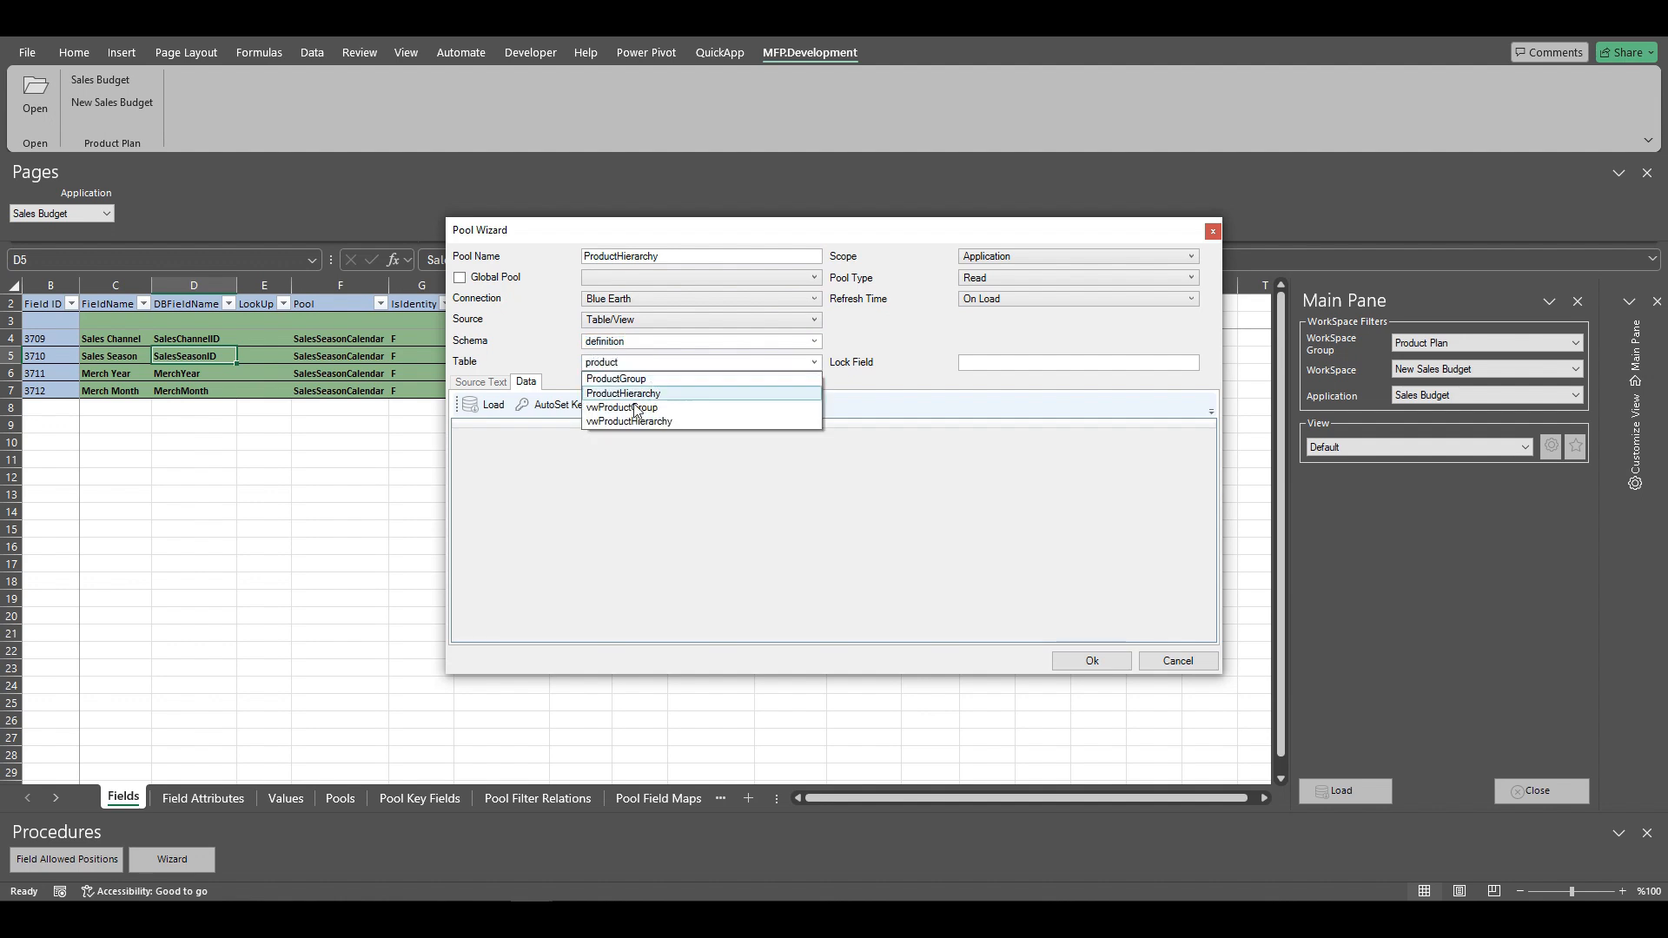
click(614, 422)
Step: Load the ProductHierarchy pool's data and confirm the pool
click(487, 408)
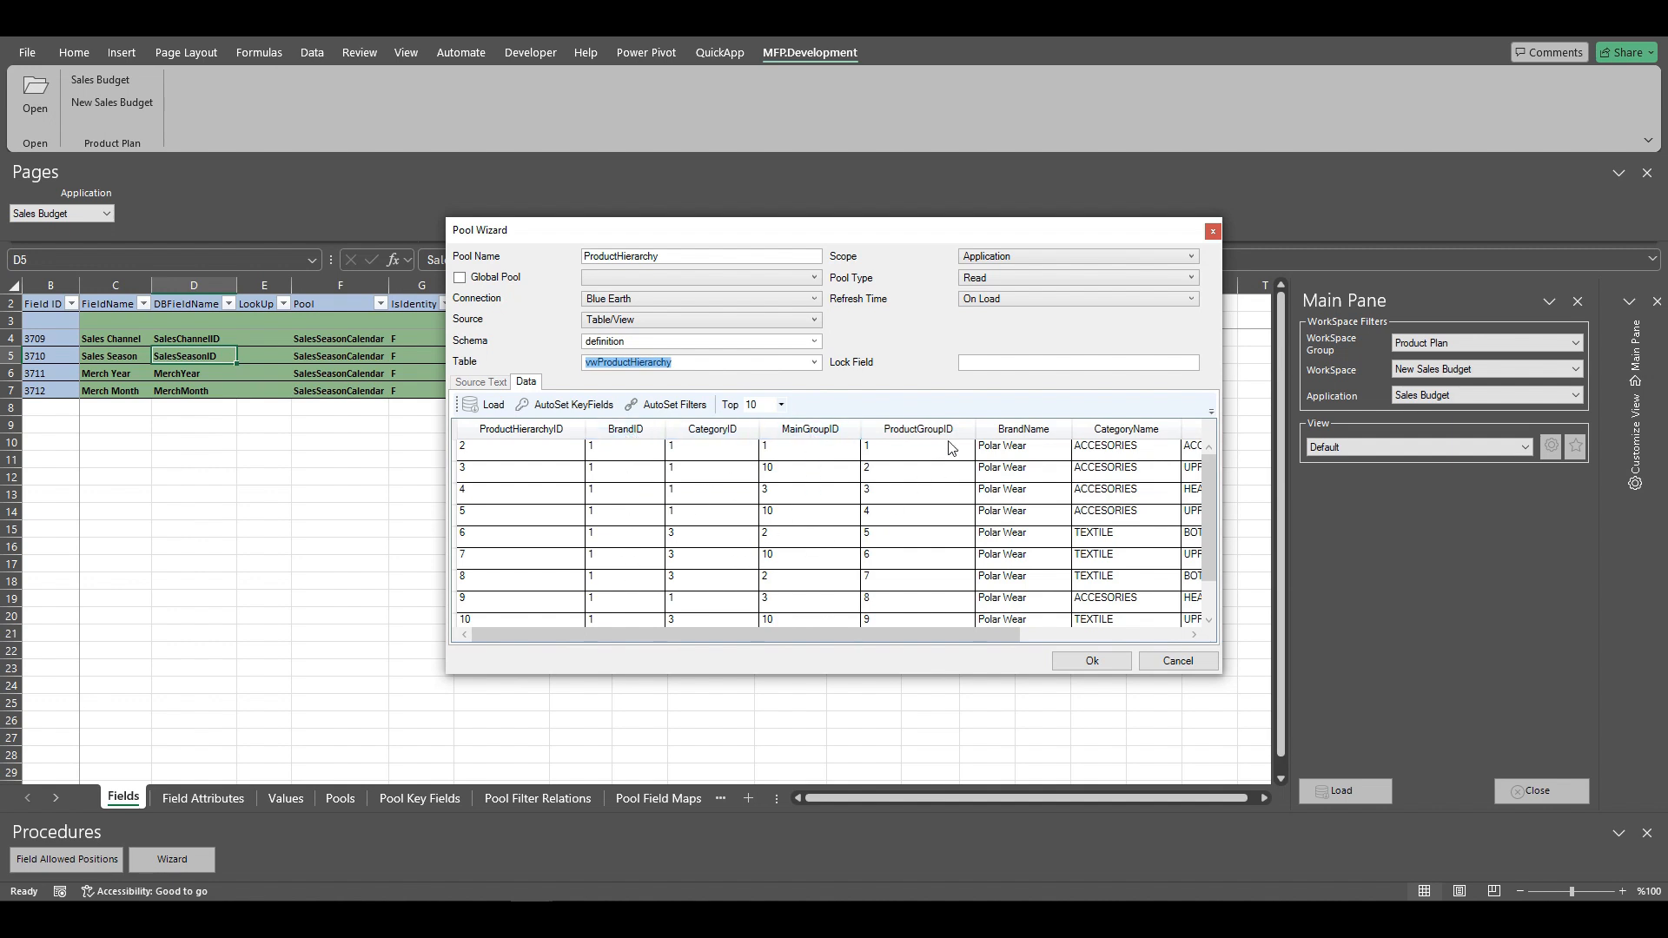
drag(900, 636, 735, 612)
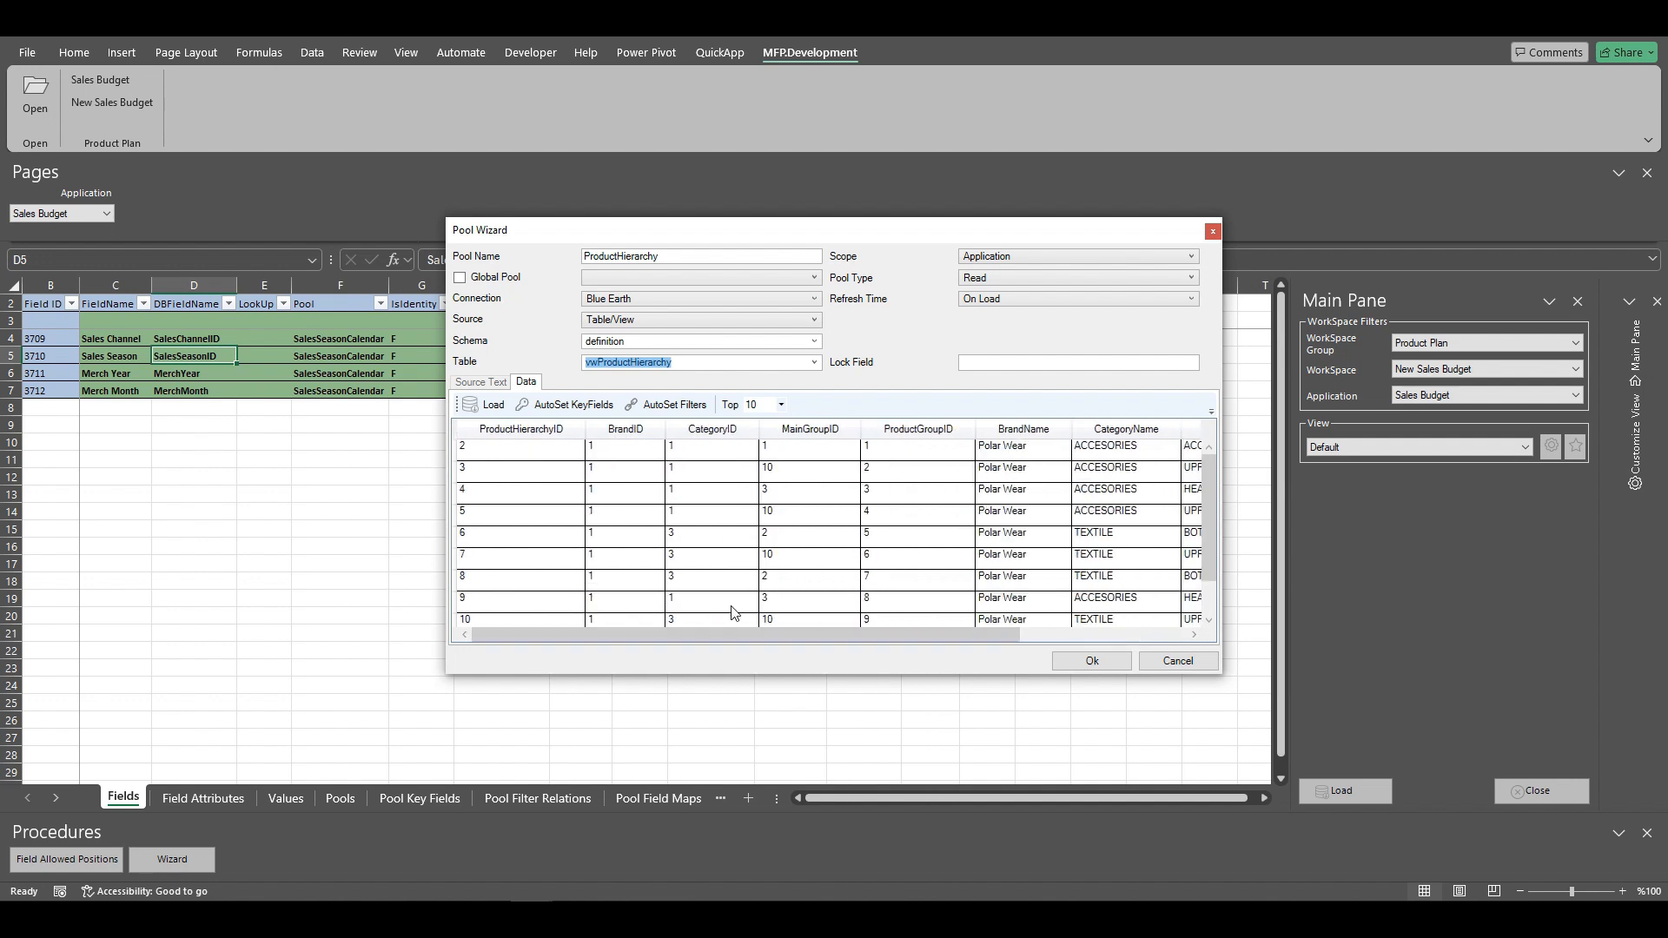
click(1086, 662)
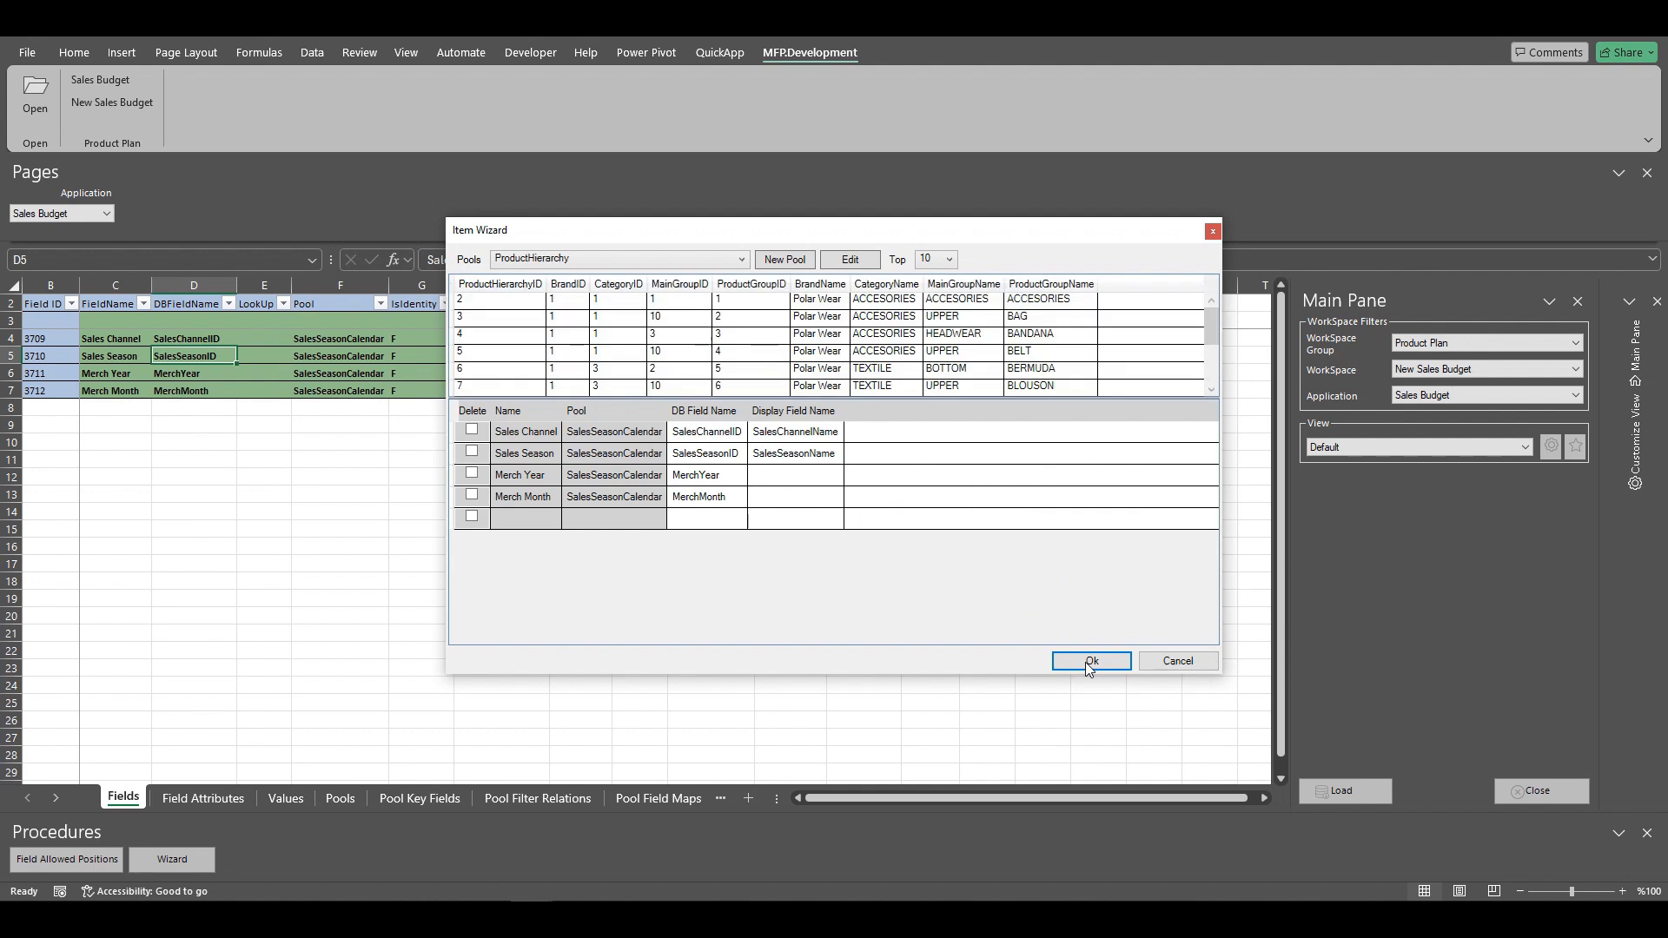
Step: Add BrandID, CategoryID, MainGroupID and ProductGroupID from the ProductHierarchy pool as DB fields
drag(568, 286, 700, 528)
drag(618, 285, 709, 553)
drag(681, 286, 720, 566)
drag(749, 287, 716, 593)
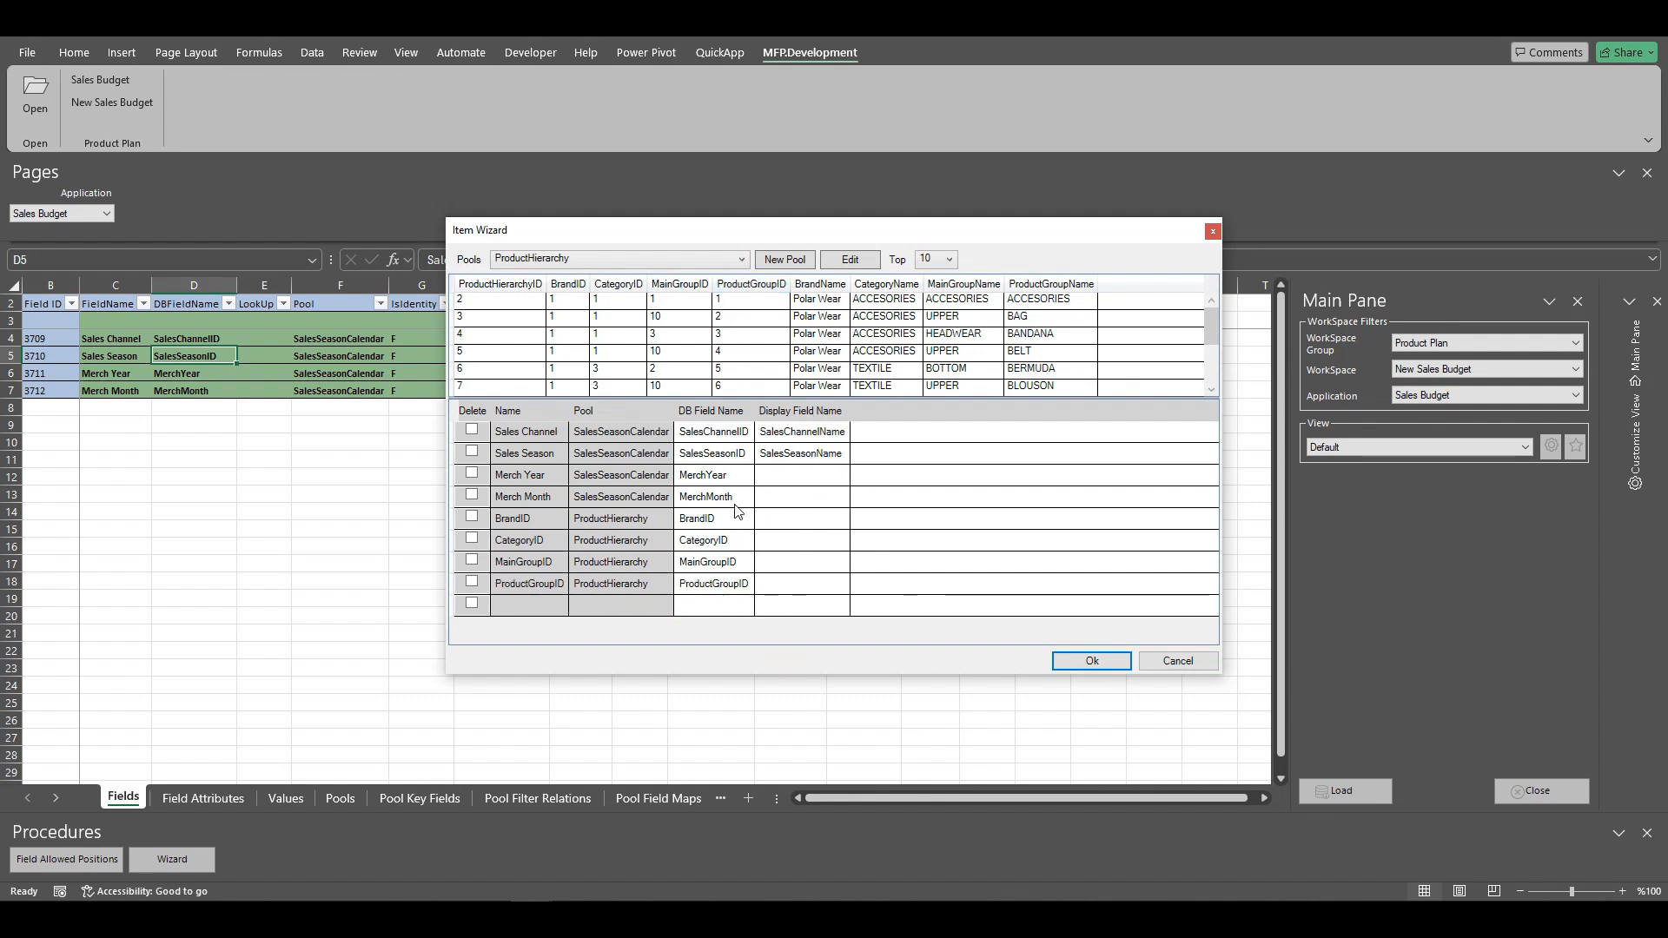
Step: Assign BrandName, CategoryName, MainGroupName and ProductGroupName as display fields of the matching ID fields and confirm the wizard
drag(826, 287, 800, 520)
drag(886, 286, 808, 548)
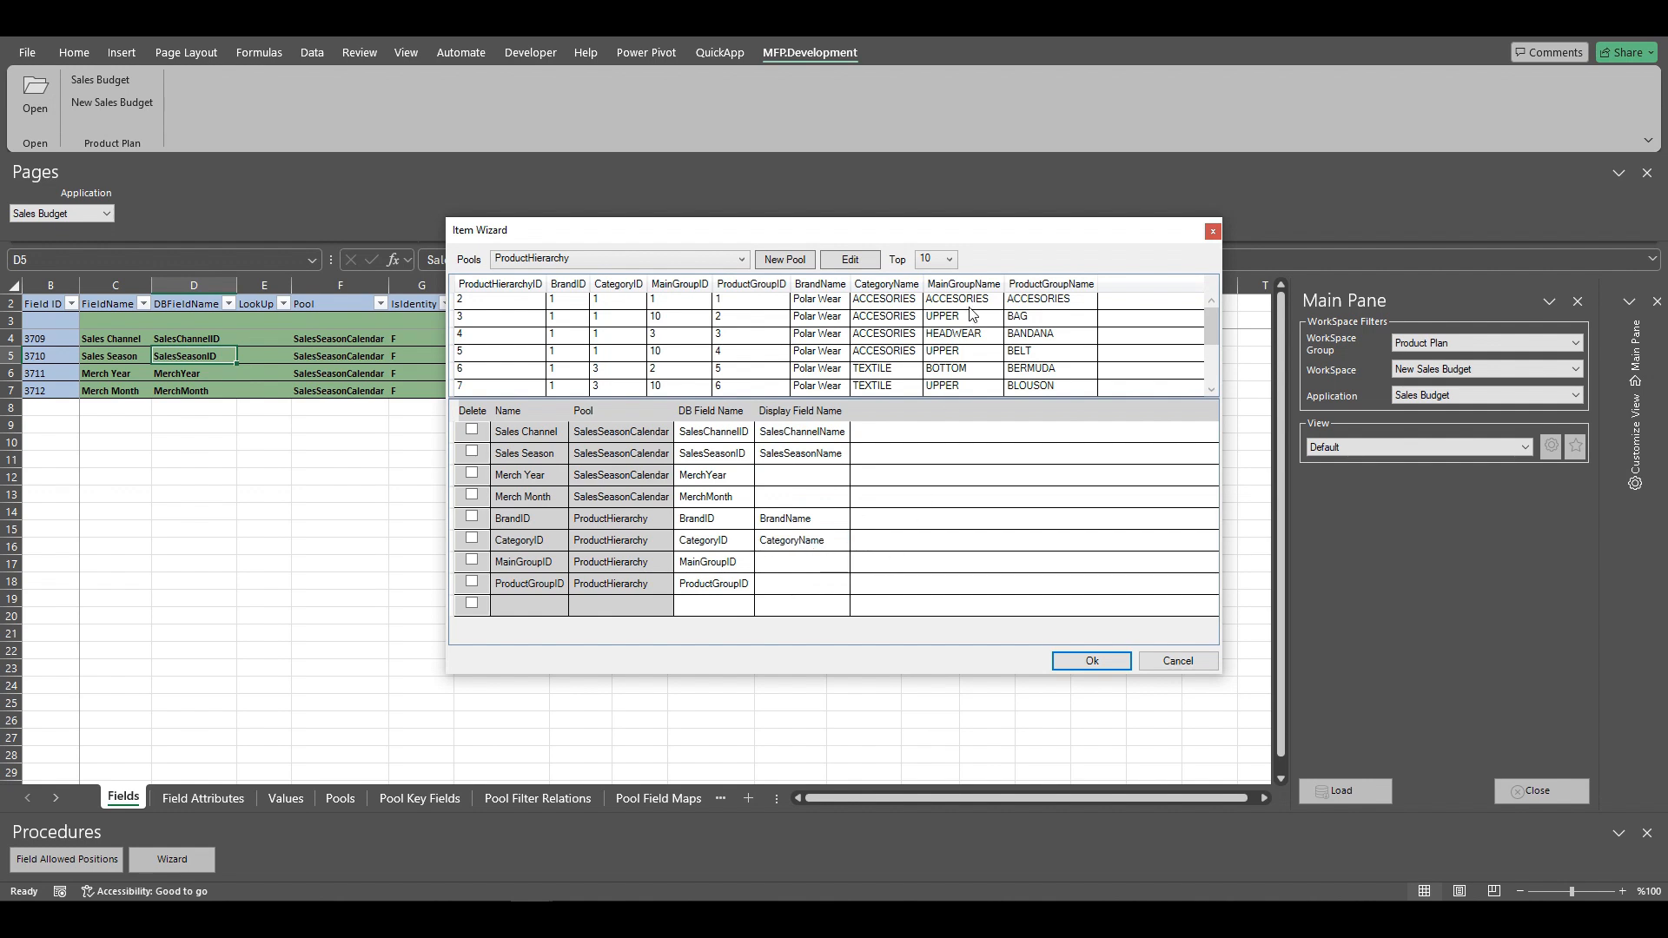
drag(971, 289, 804, 563)
drag(1047, 287, 795, 591)
click(1090, 662)
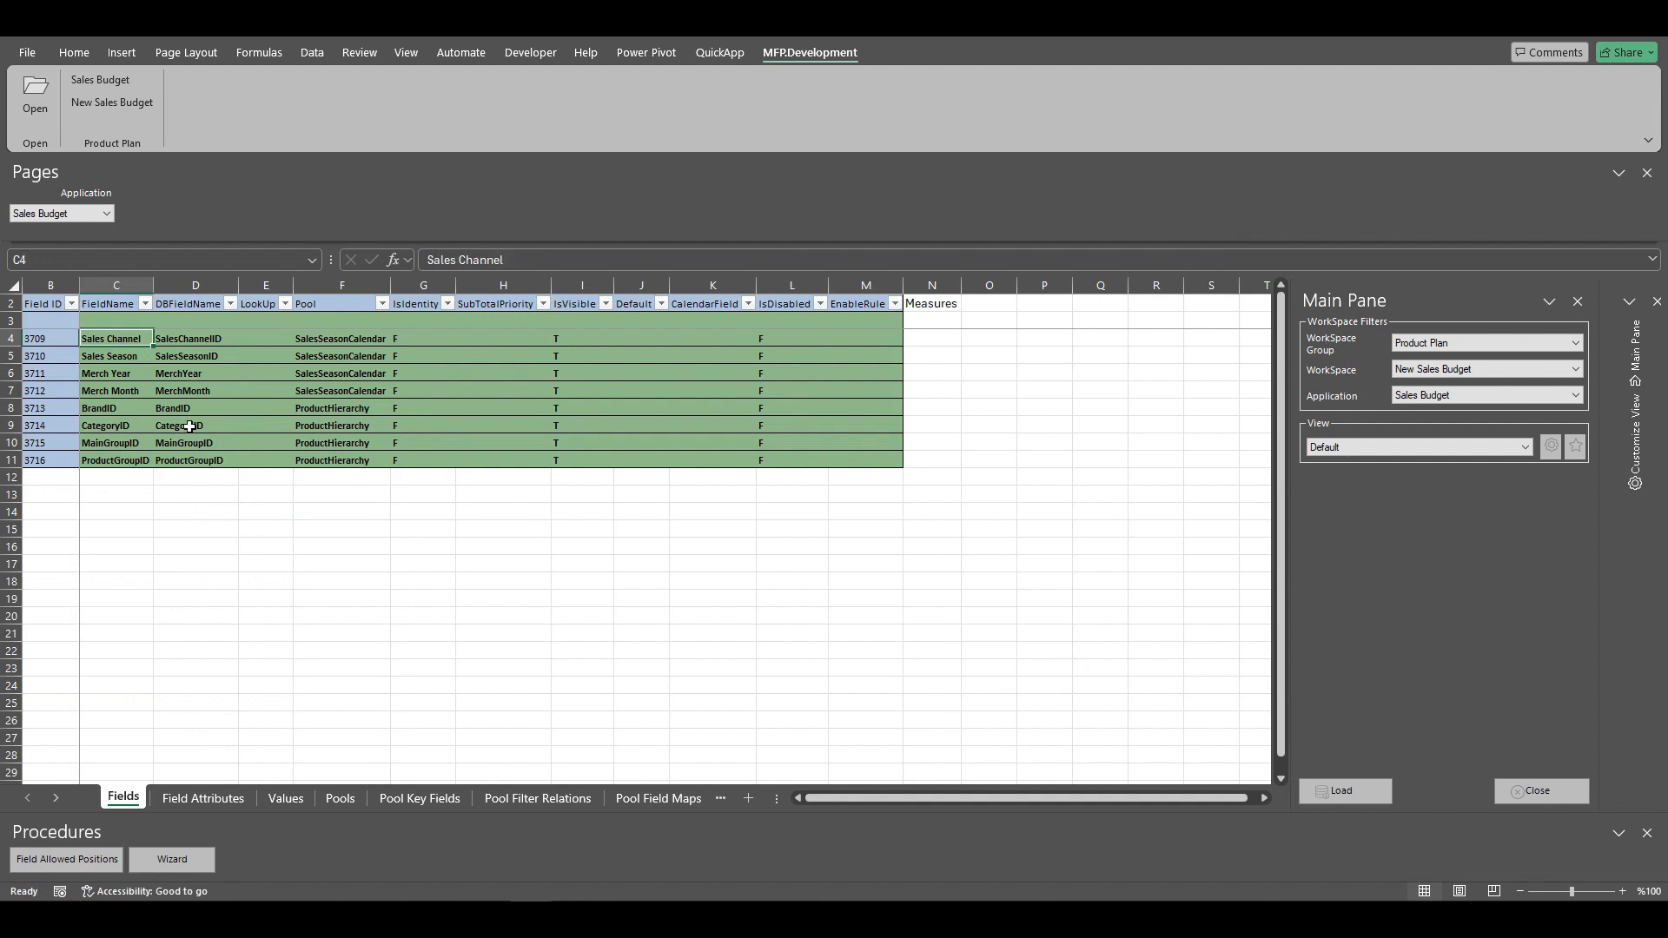
Step: Change the field names BrandID and CategoryID to Brand and Category
double_click(133, 408)
key(BackSpace)
key(BackSpace)
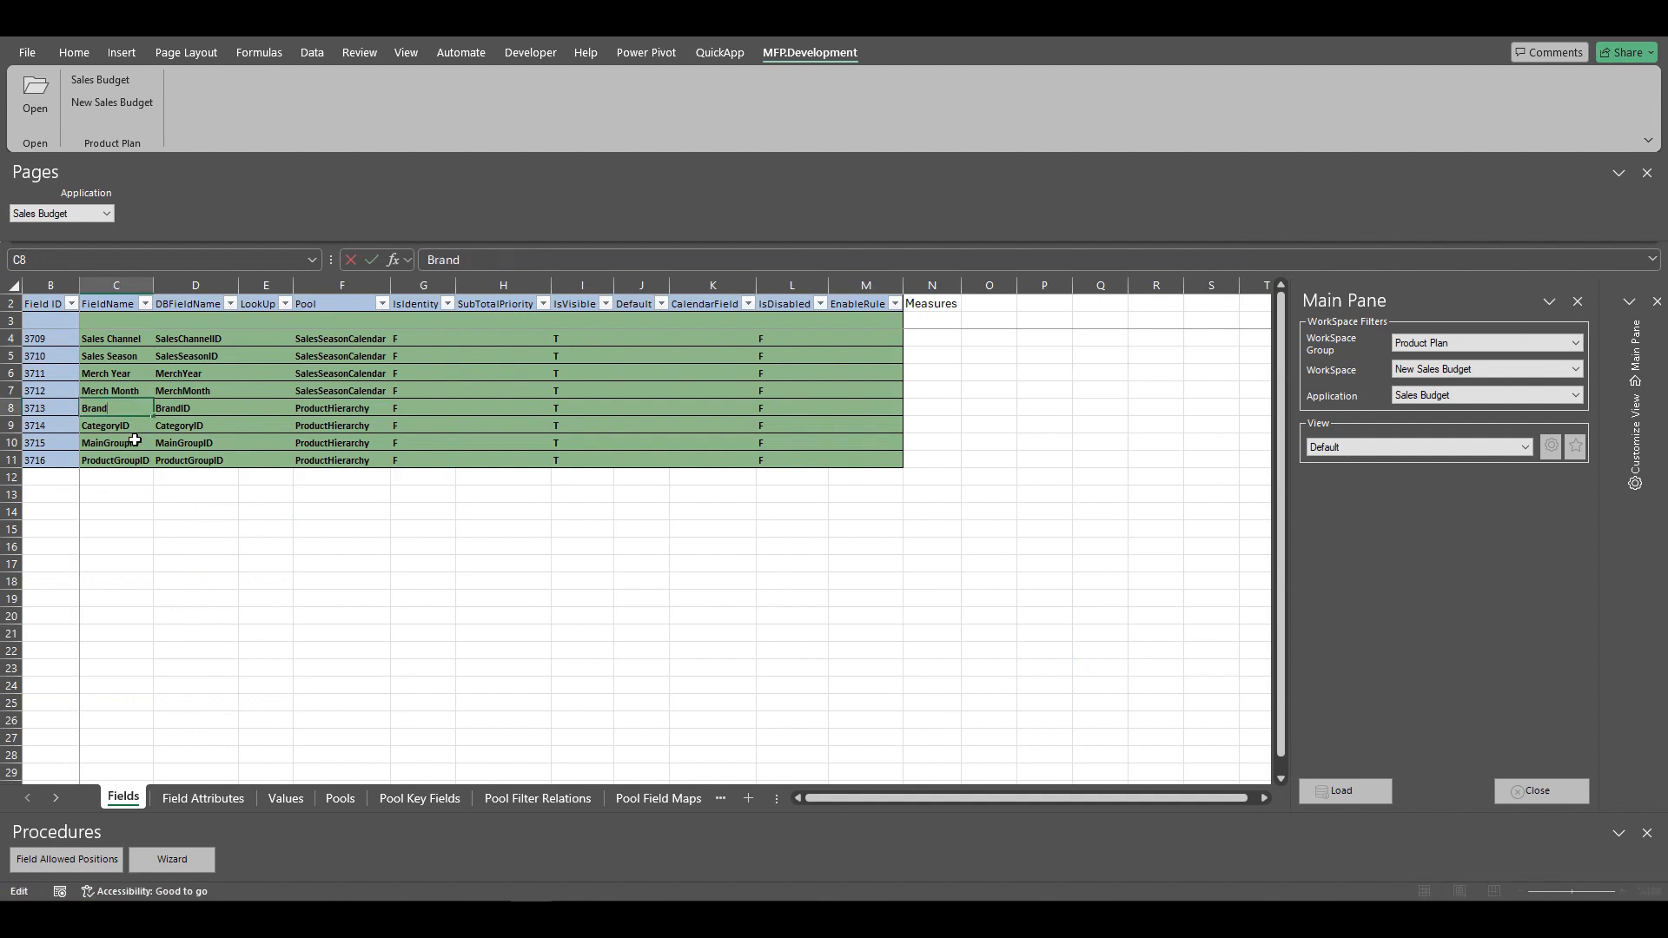
key(Return)
key(F2)
key(Return)
Step: Change the field names MainGroupID and ProductGroupID to Main Group and Product Group
key(F2)
key(BackSpace)
key(BackSpace)
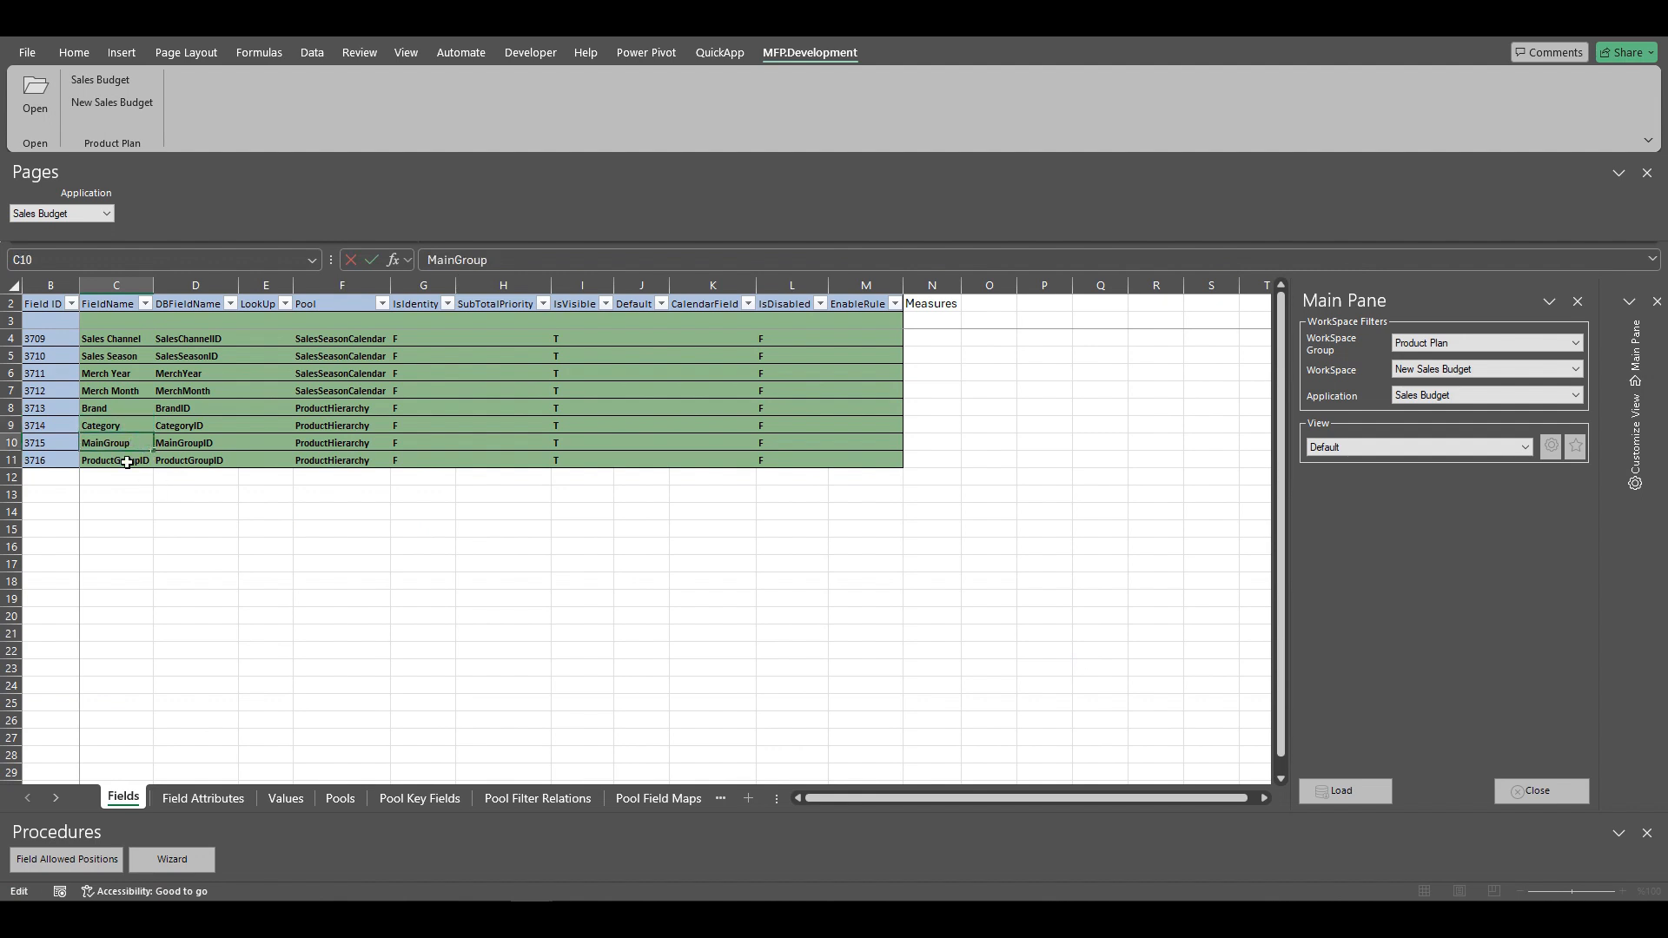
key(Left)
key(Left)
key(Left)
key(Left)
key(Left)
key(Return)
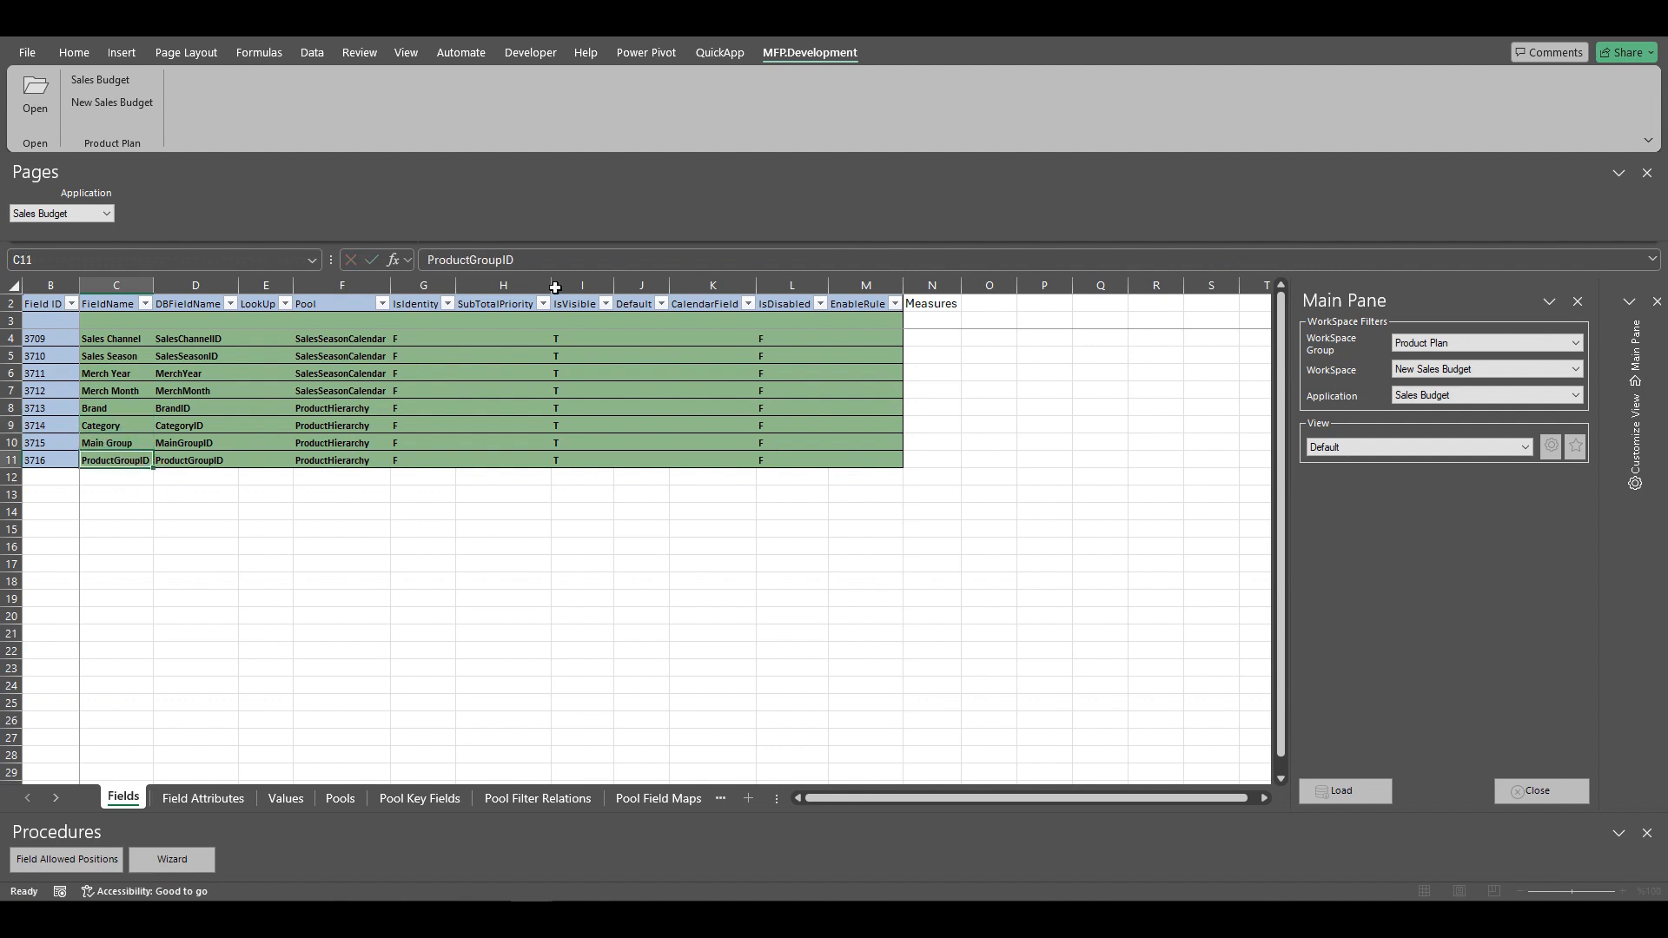
click(471, 260)
key(Return)
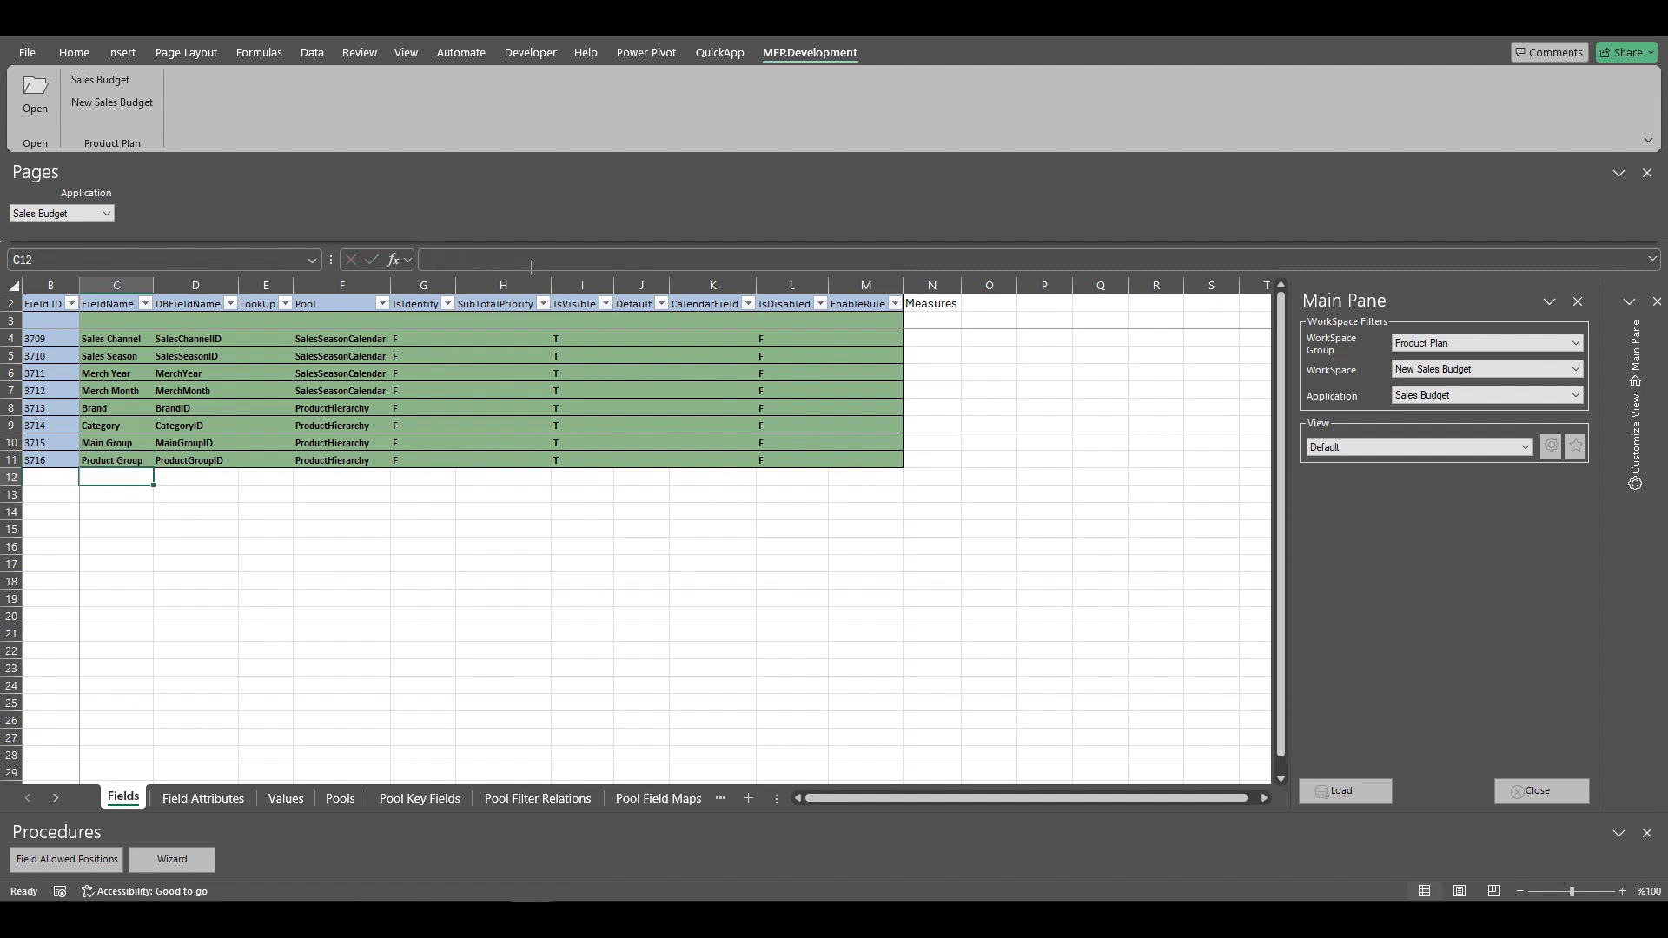
Step: Reopen the field wizard and start a new pool named PlanStatu
click(344, 410)
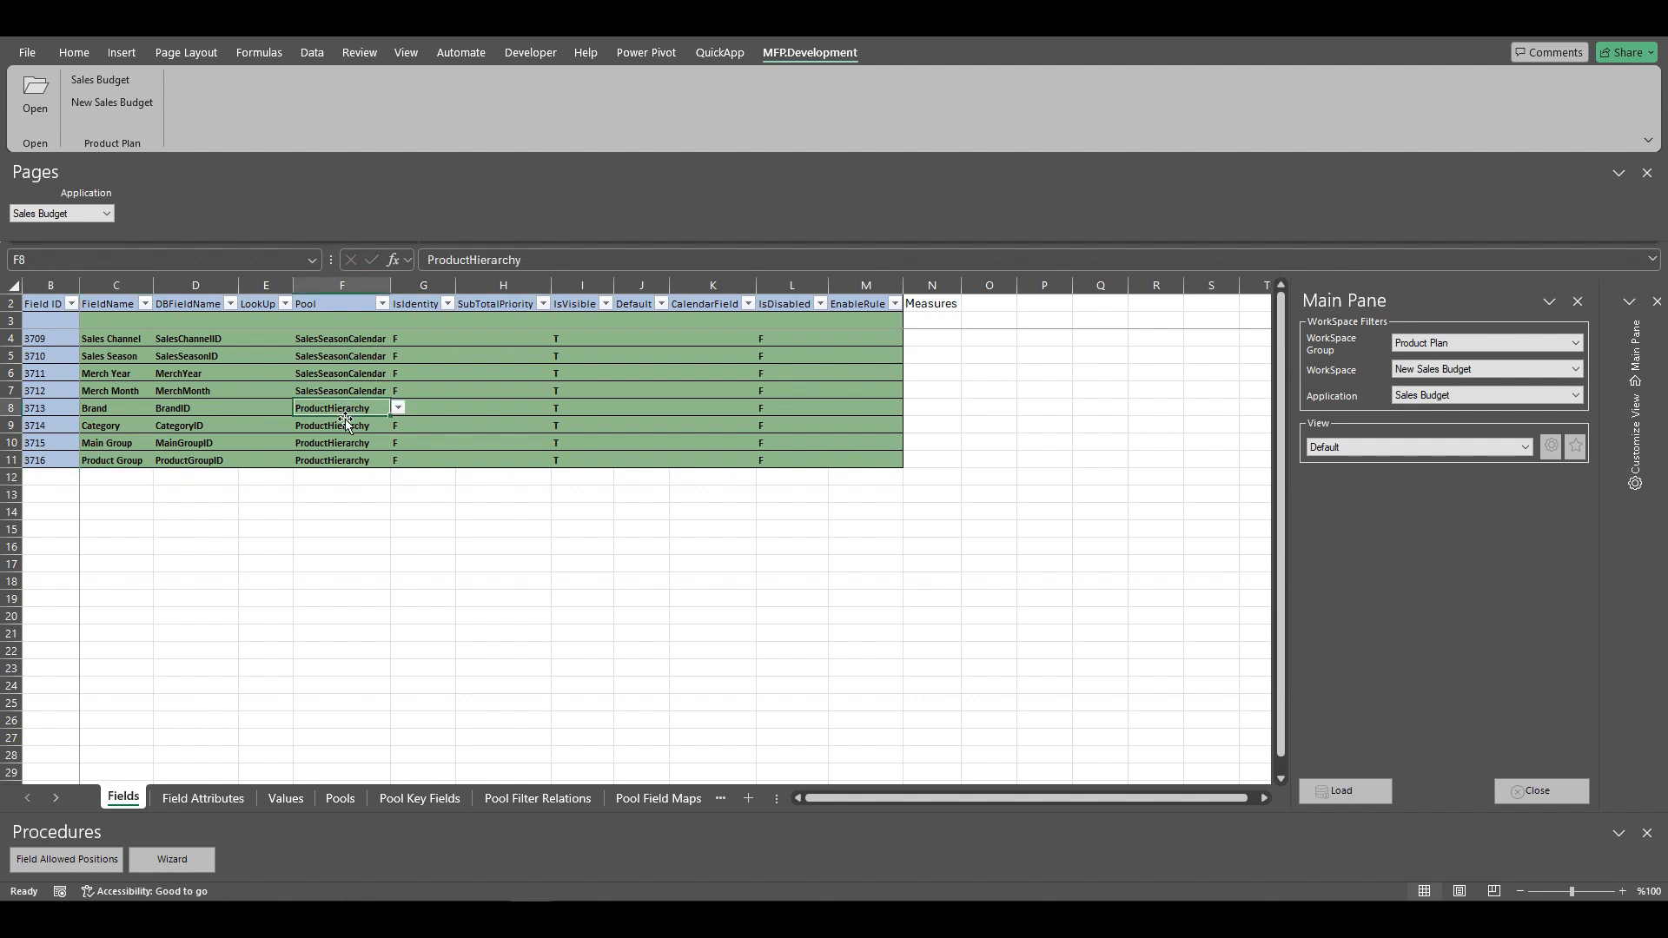
click(180, 856)
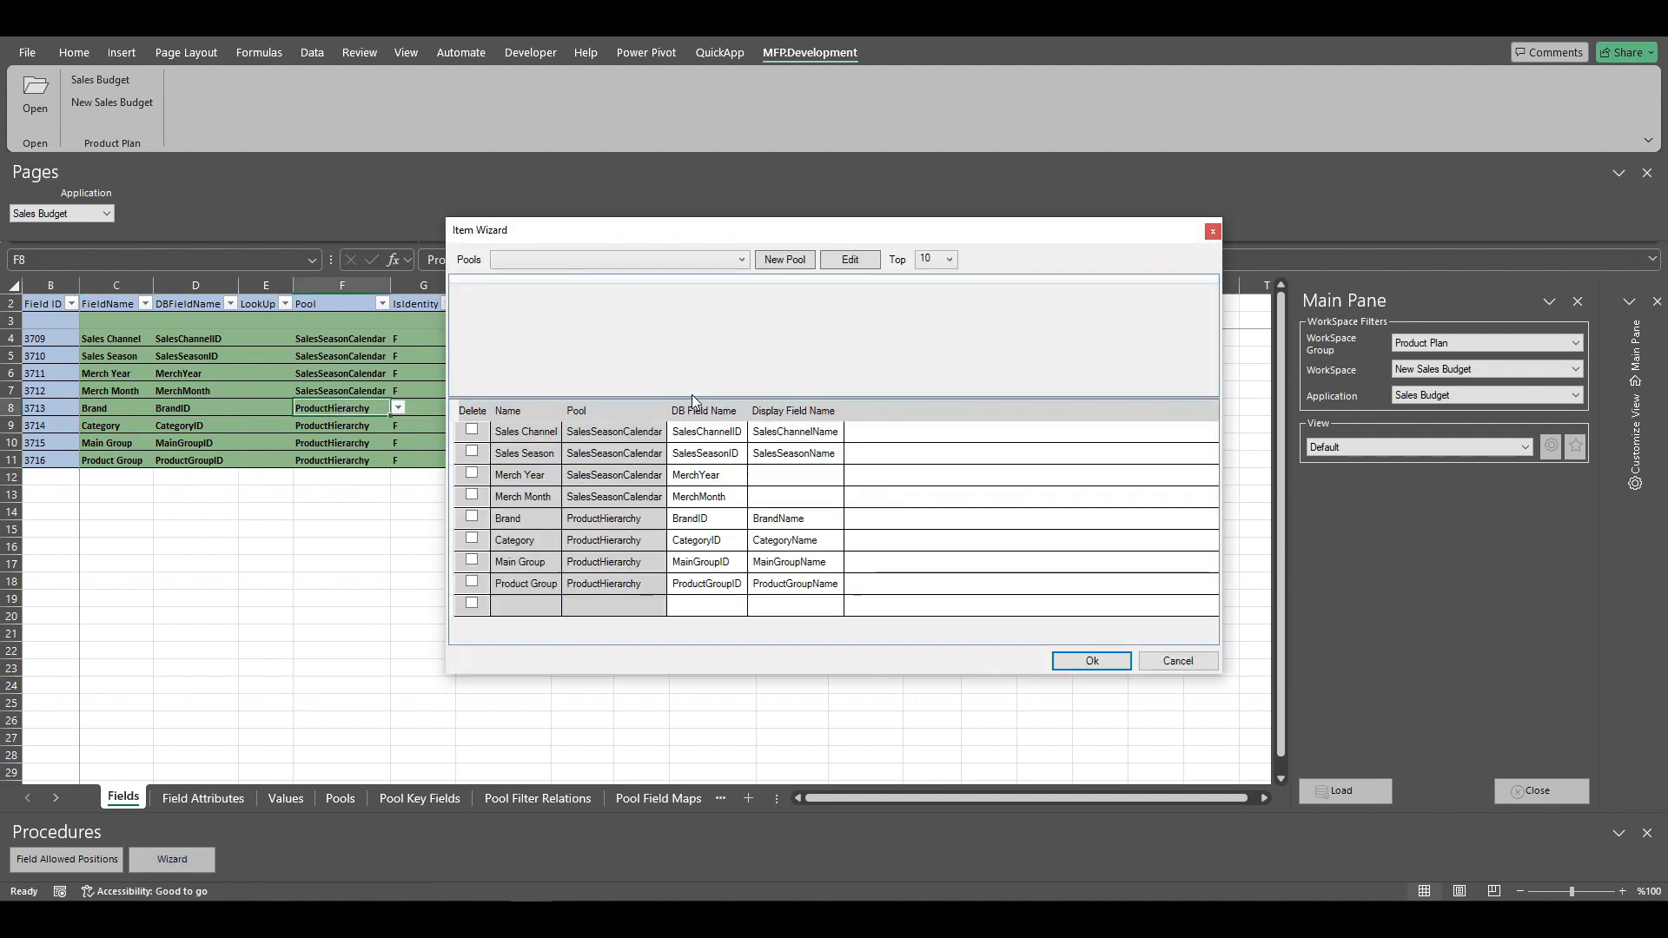
click(785, 260)
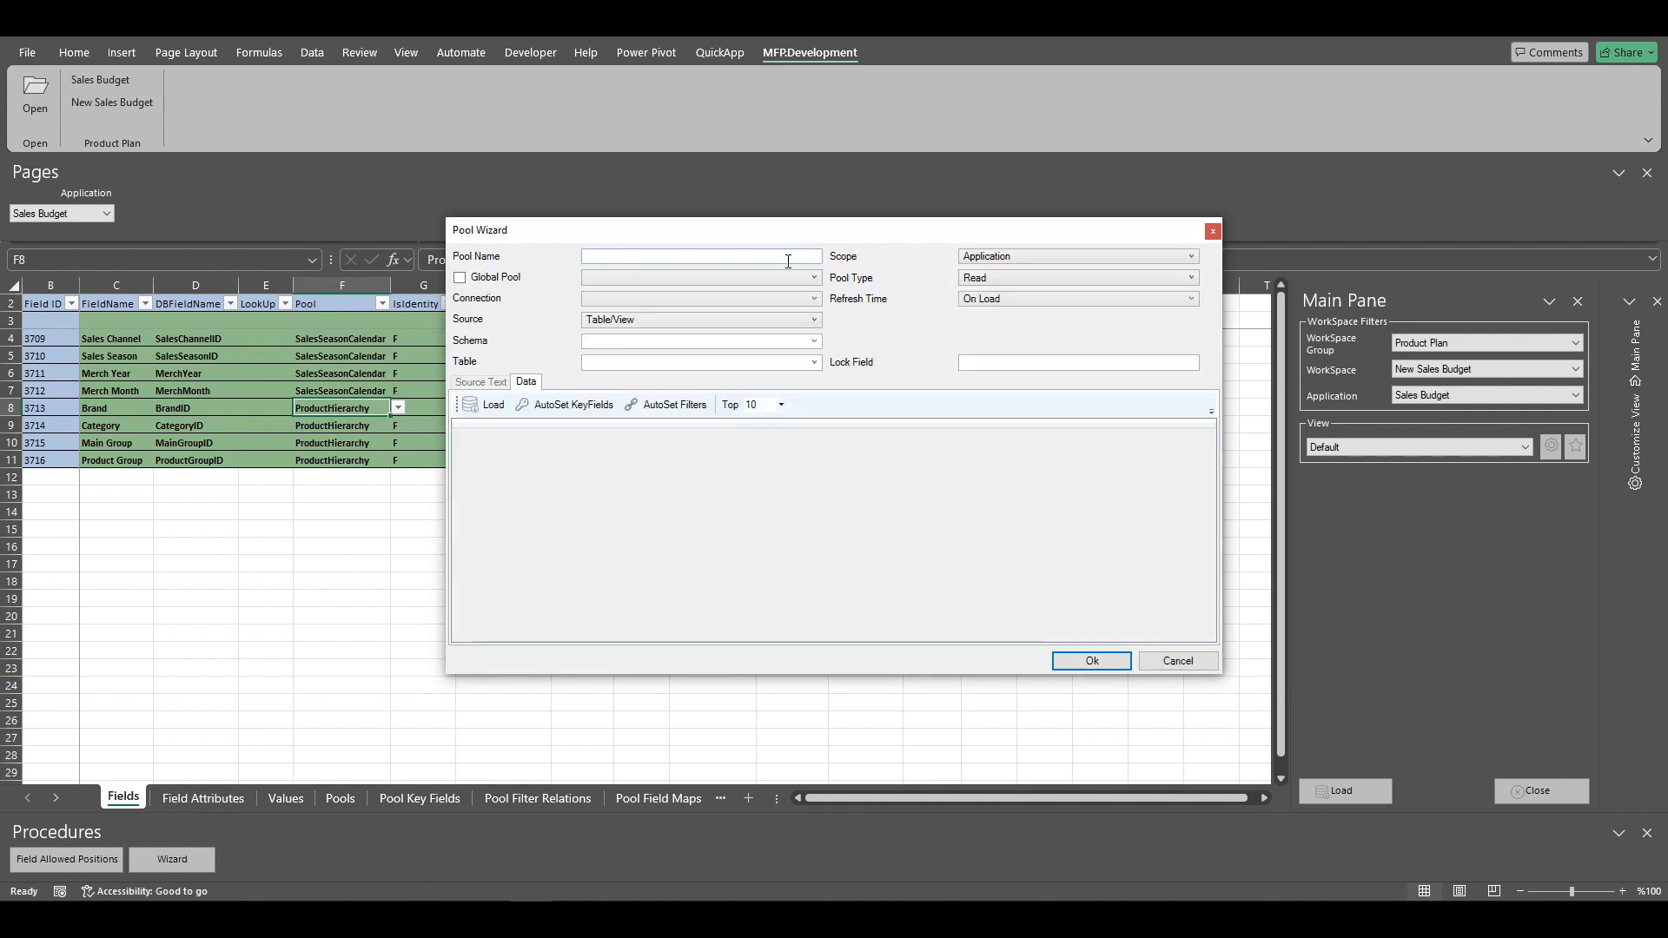
click(716, 259)
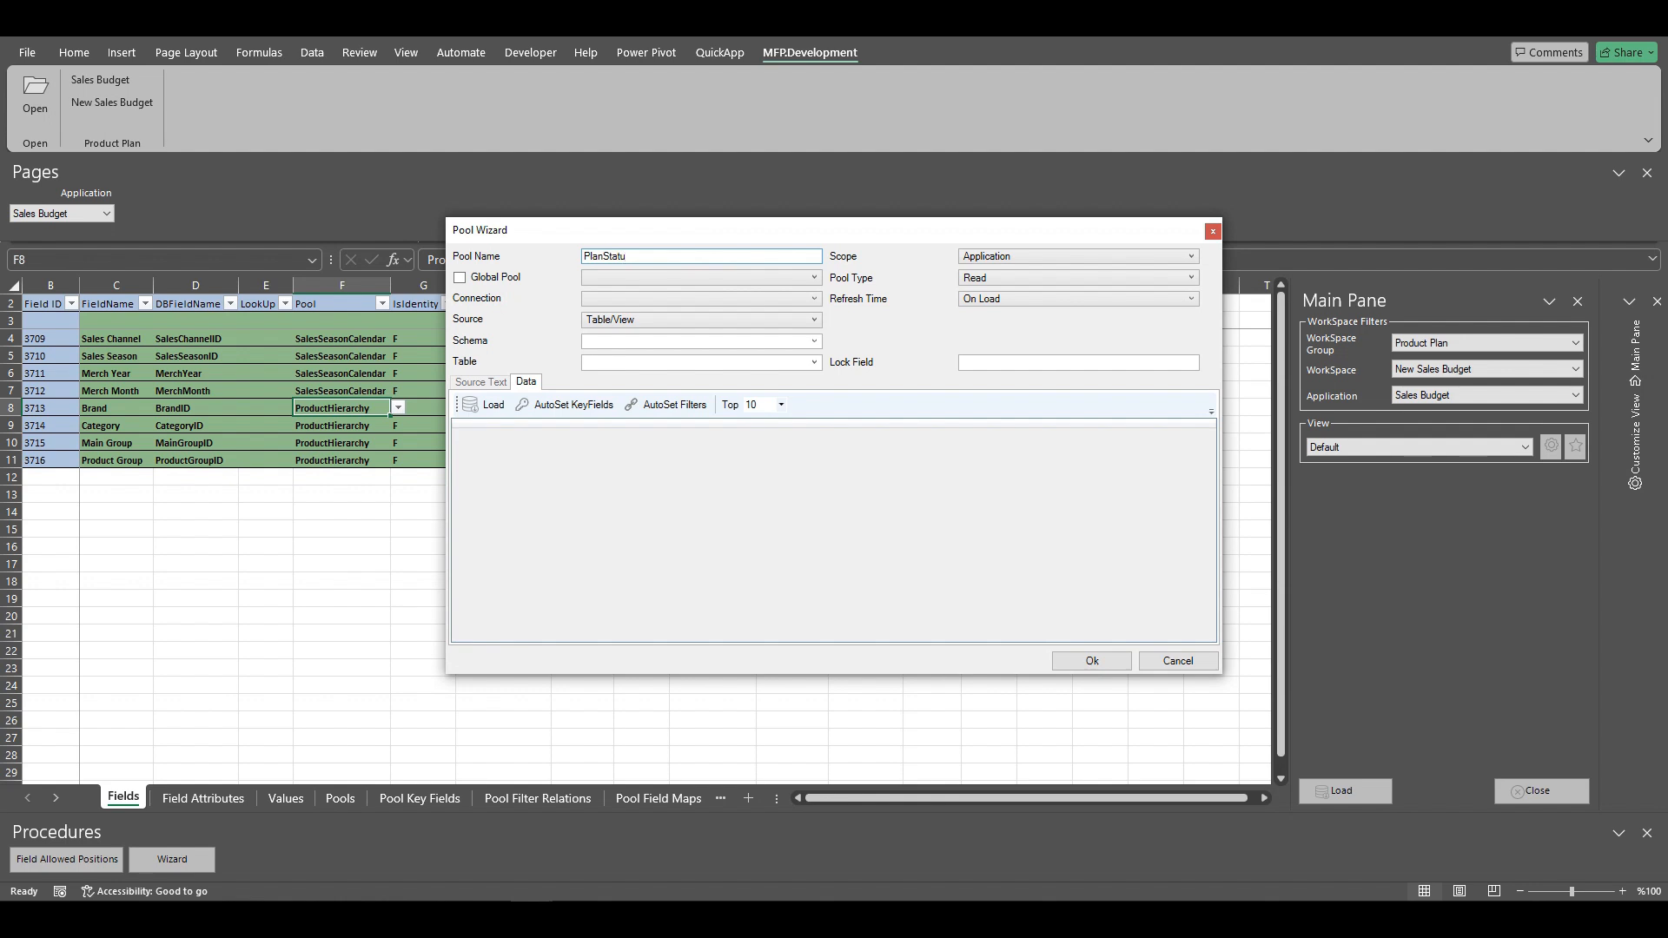
click(815, 277)
click(814, 277)
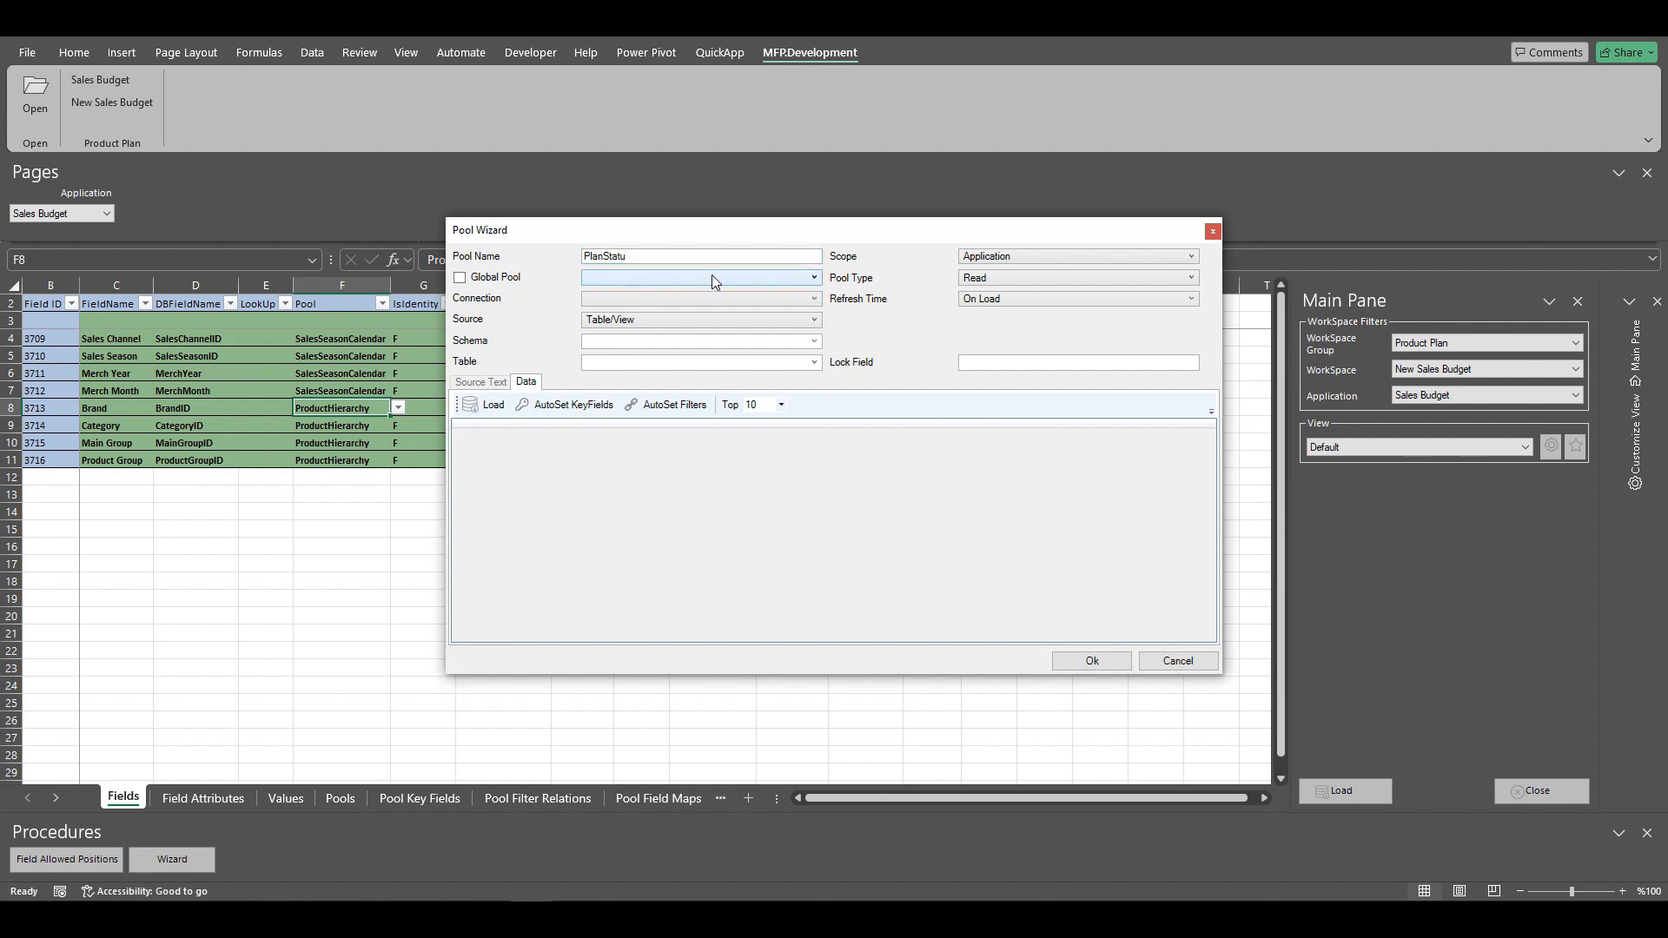
Step: Source the PlanStatu pool from vwEnumPlanStatus in the definition schema of the Blue Earth connection, then load its data and confirm it
click(815, 299)
click(601, 334)
text(def)
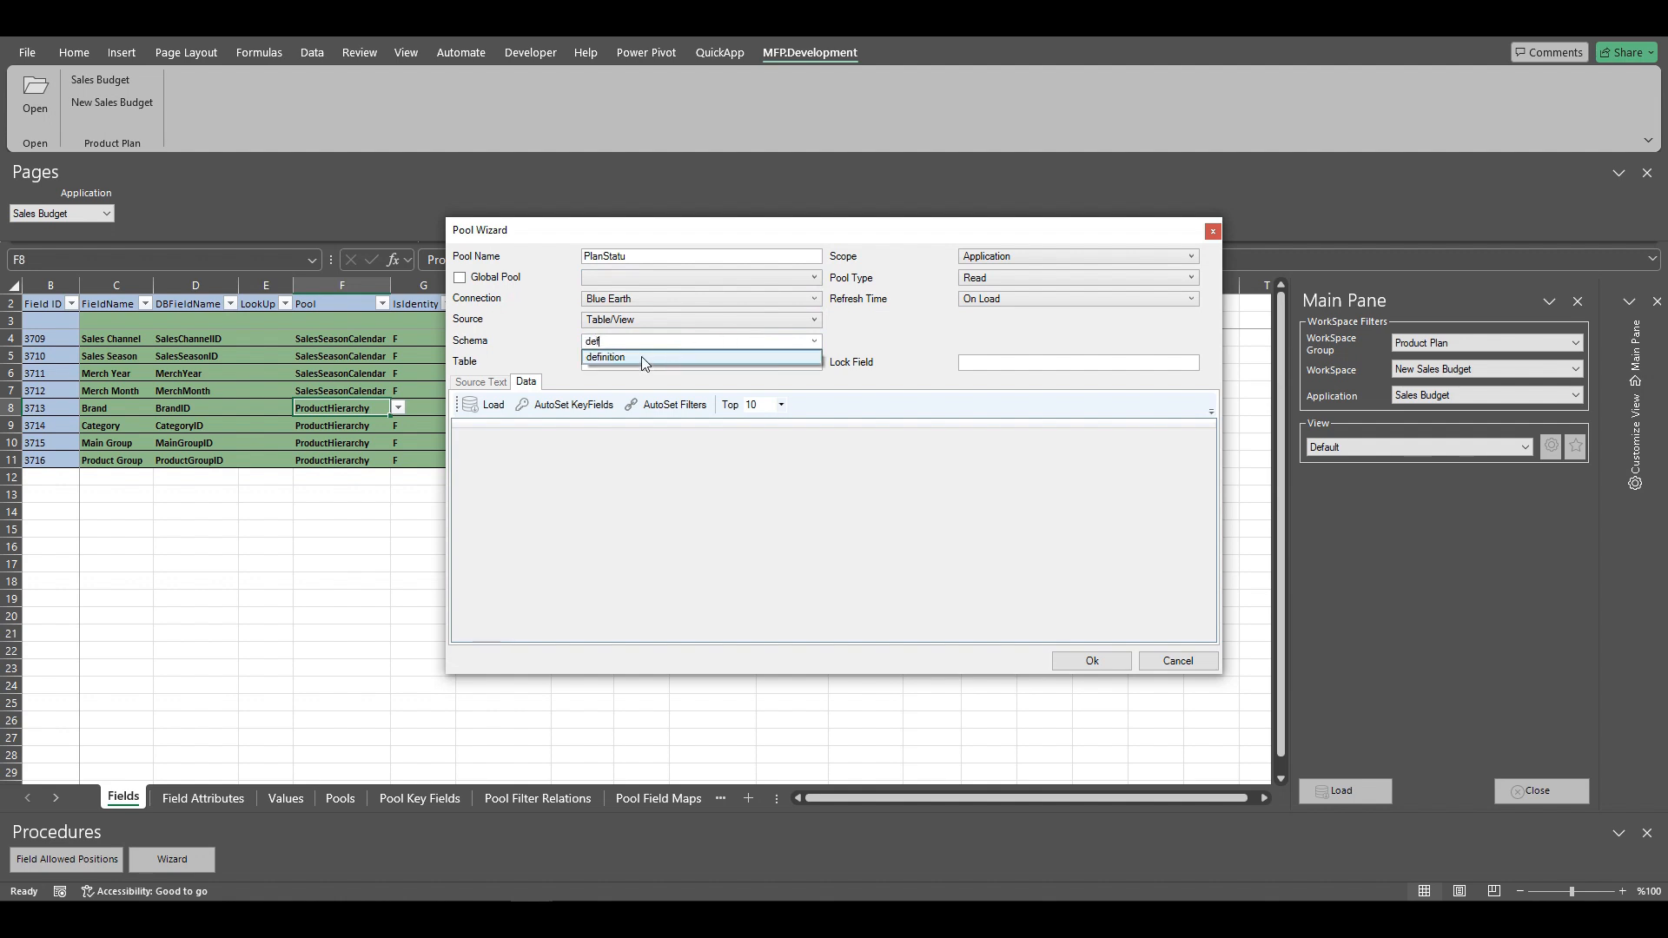
click(641, 357)
click(732, 361)
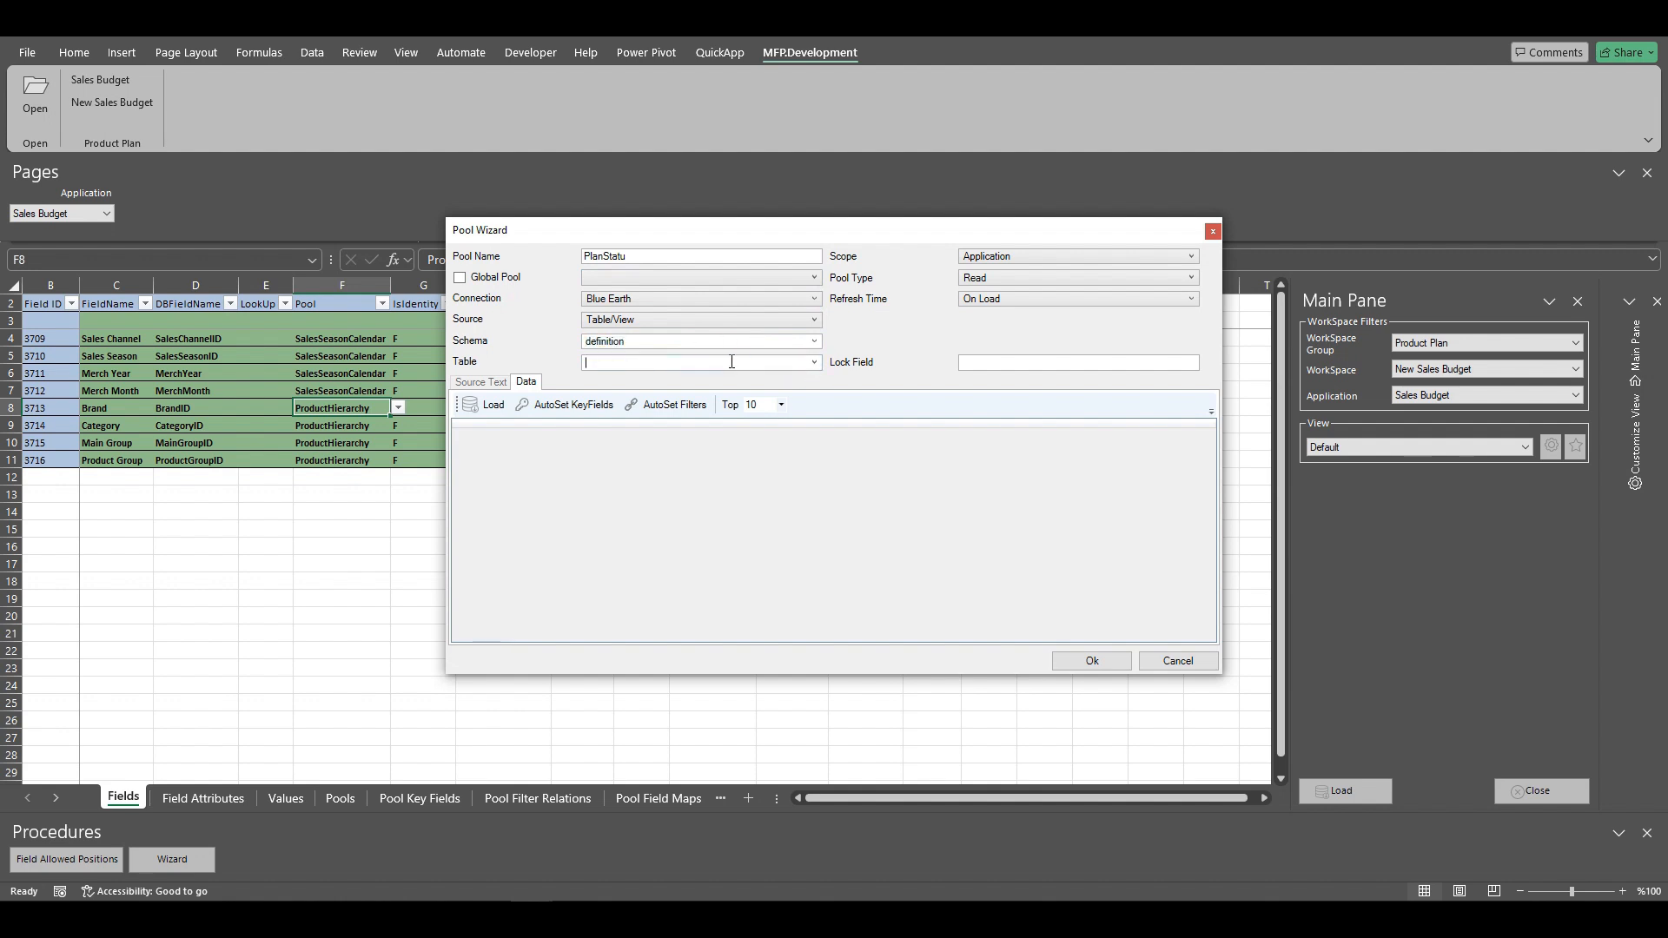
text(plan)
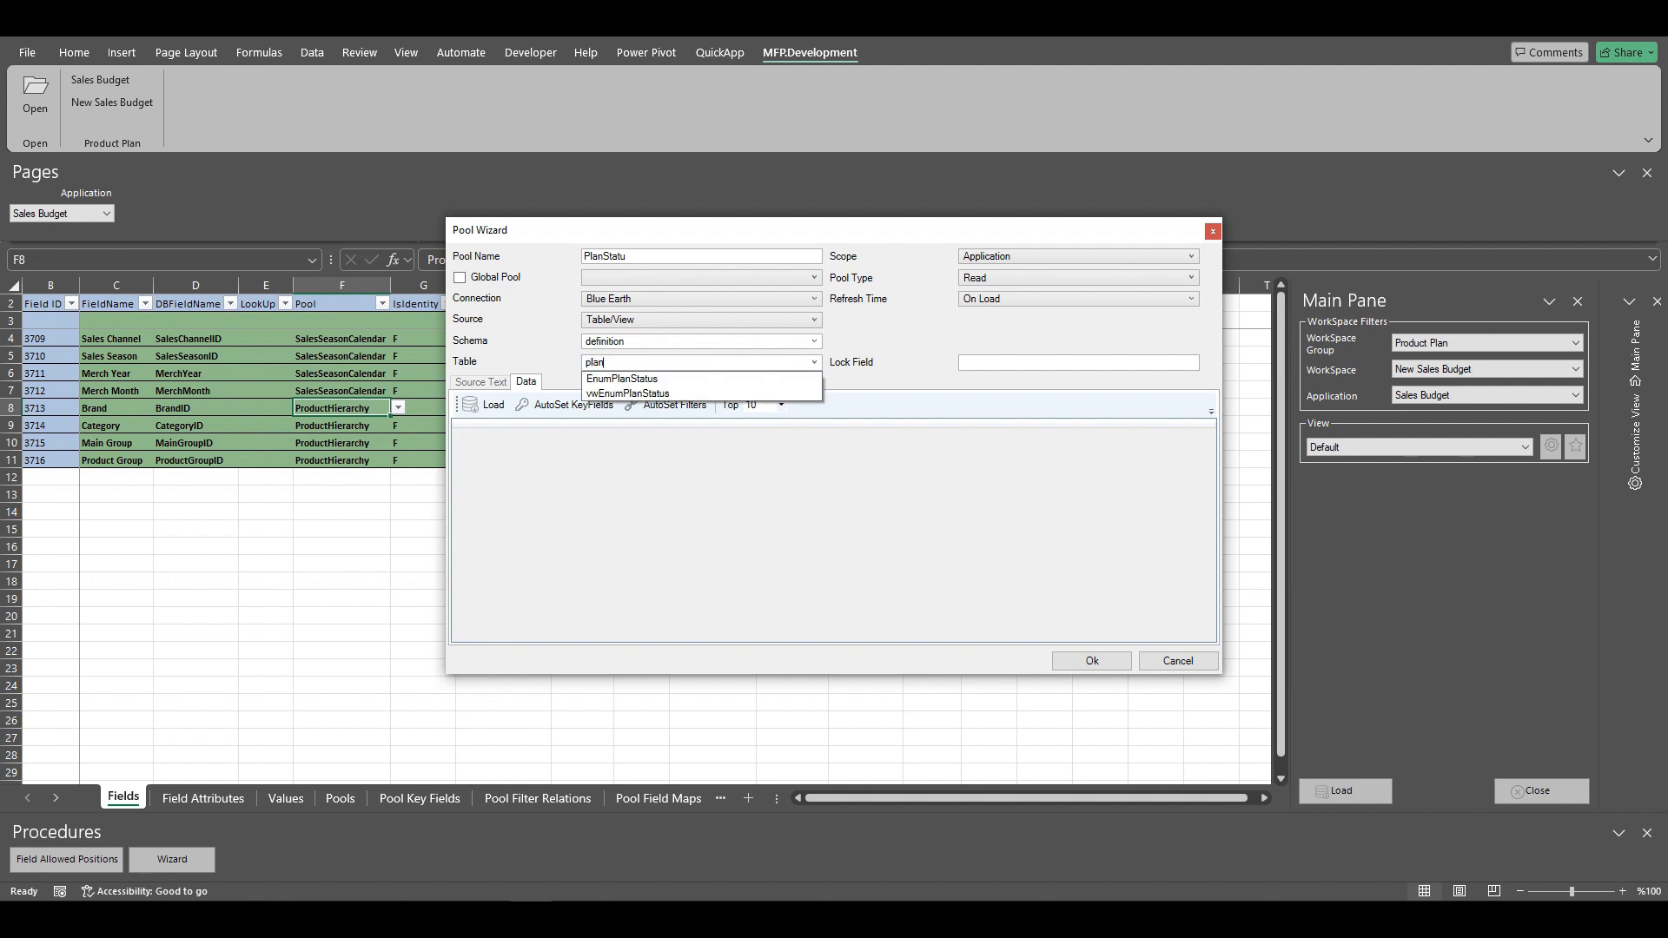
click(624, 393)
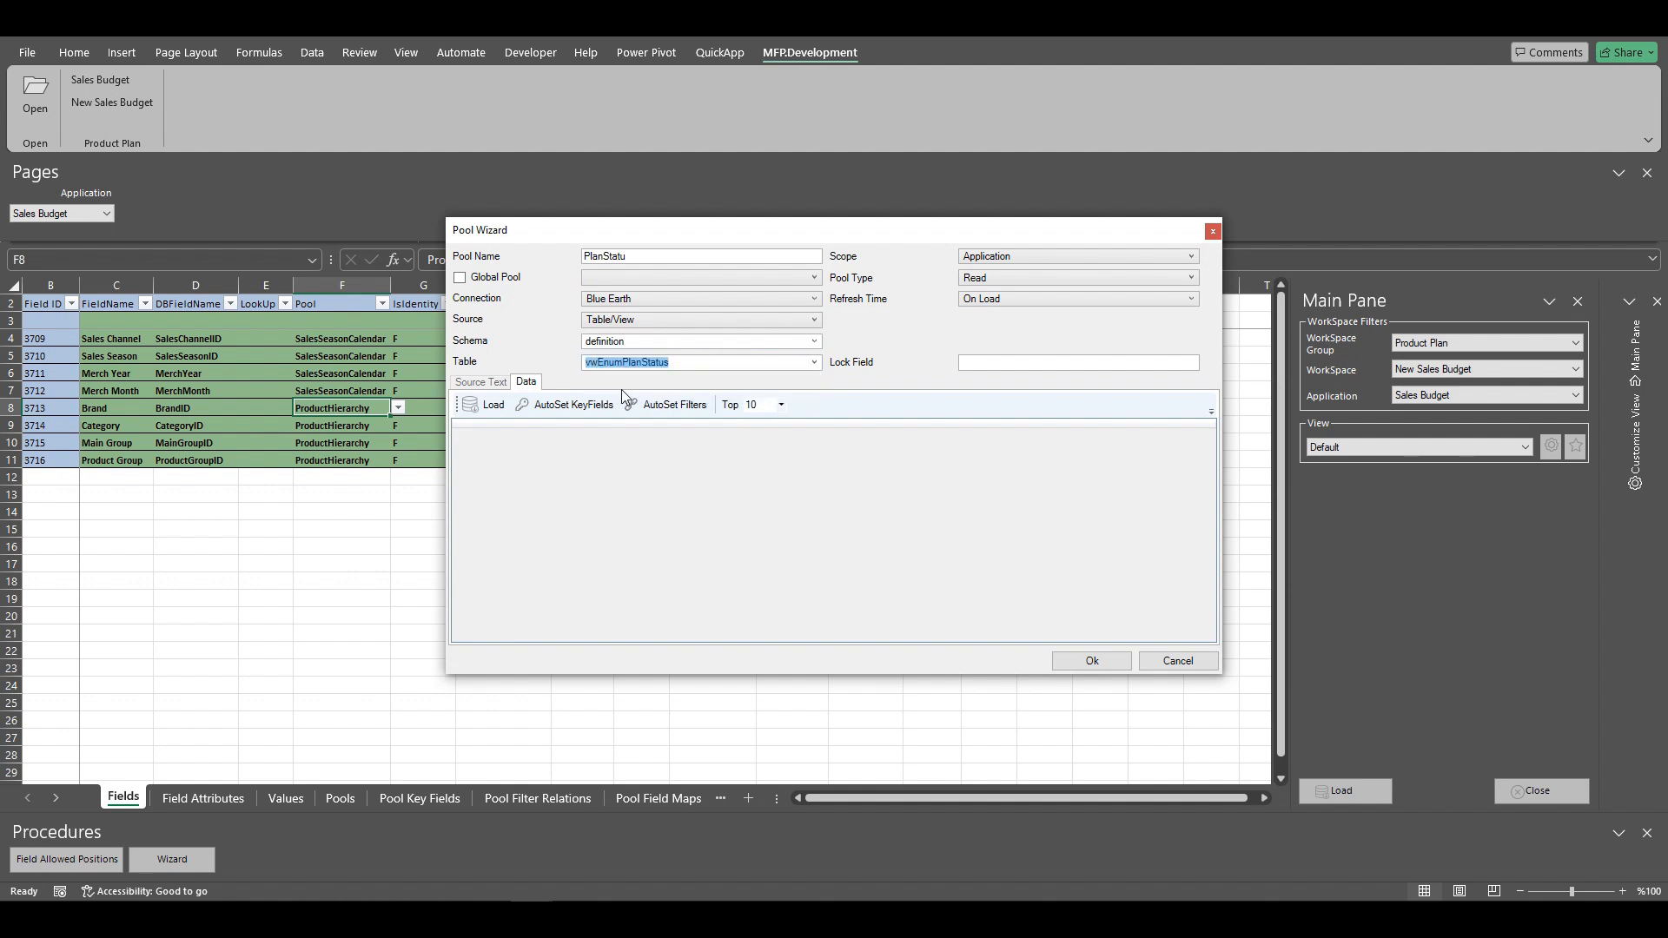
click(489, 406)
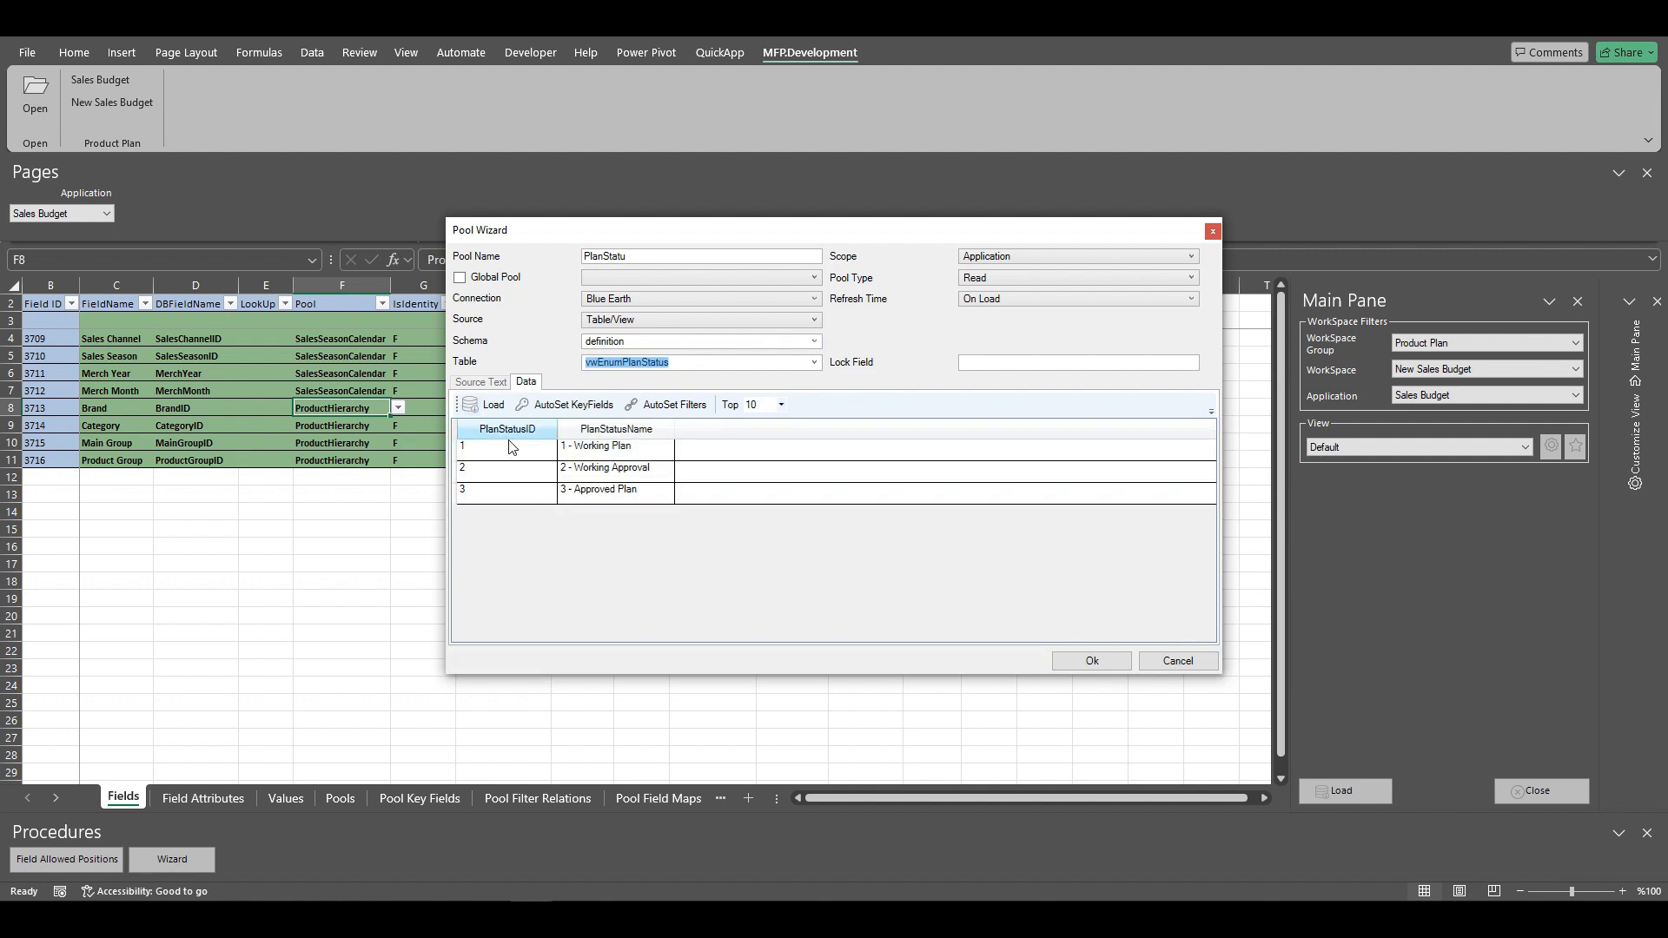
click(1098, 664)
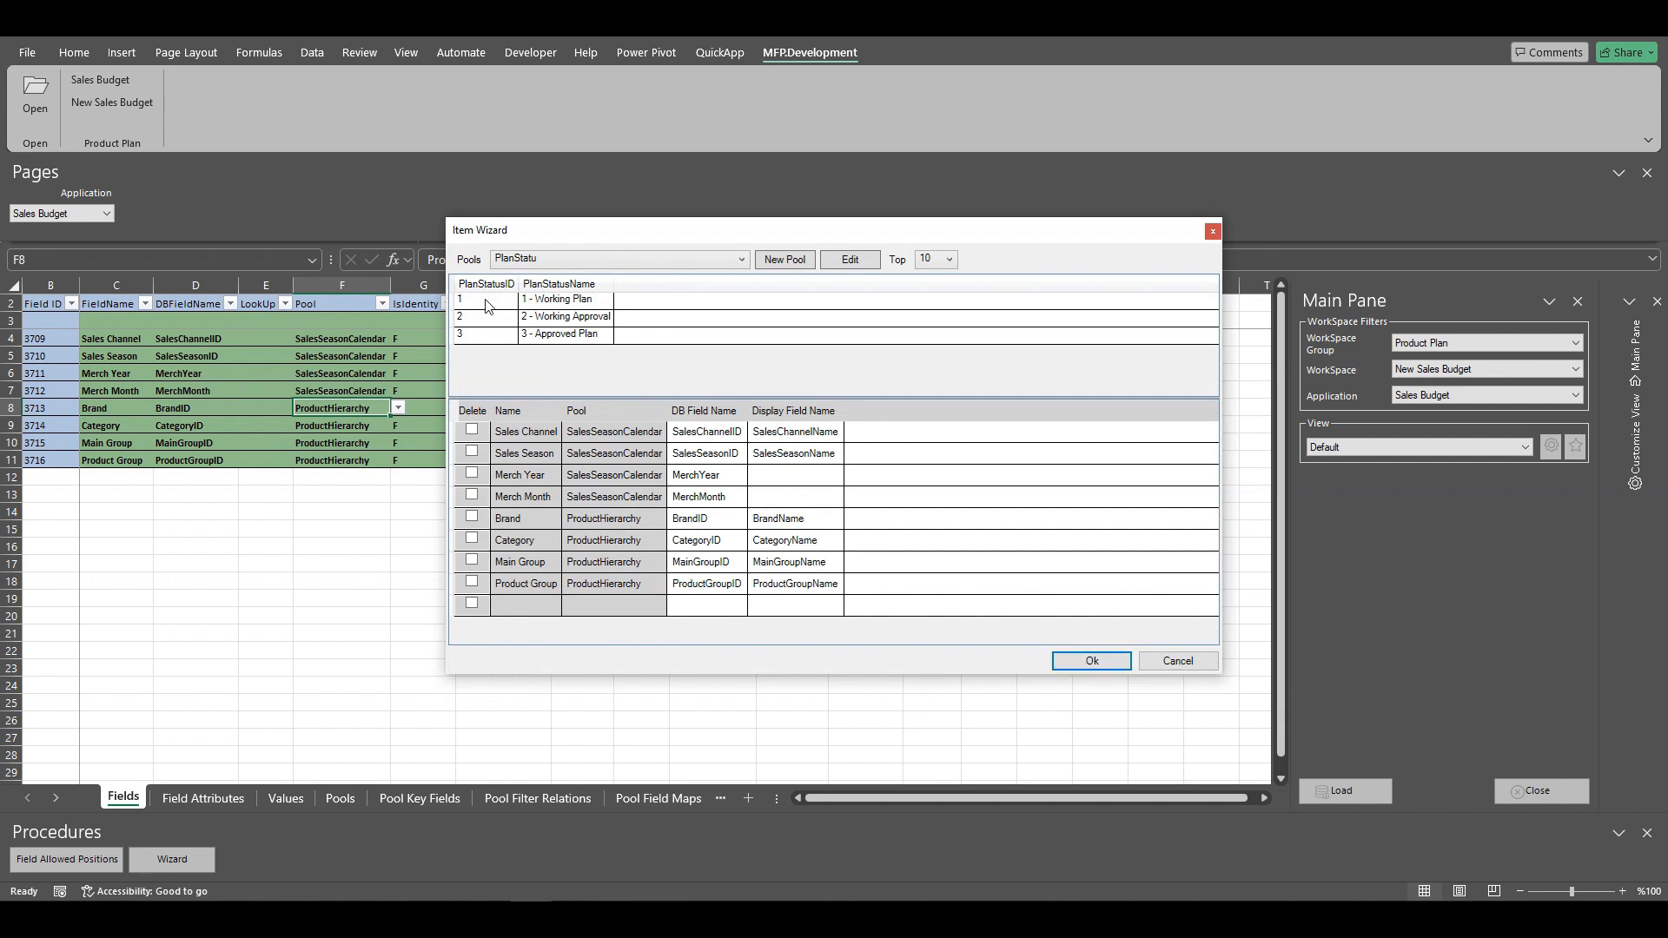
Step: Add PlanStatusID as a DB field with PlanStatusName as its display field and confirm the wizard
drag(485, 289, 719, 619)
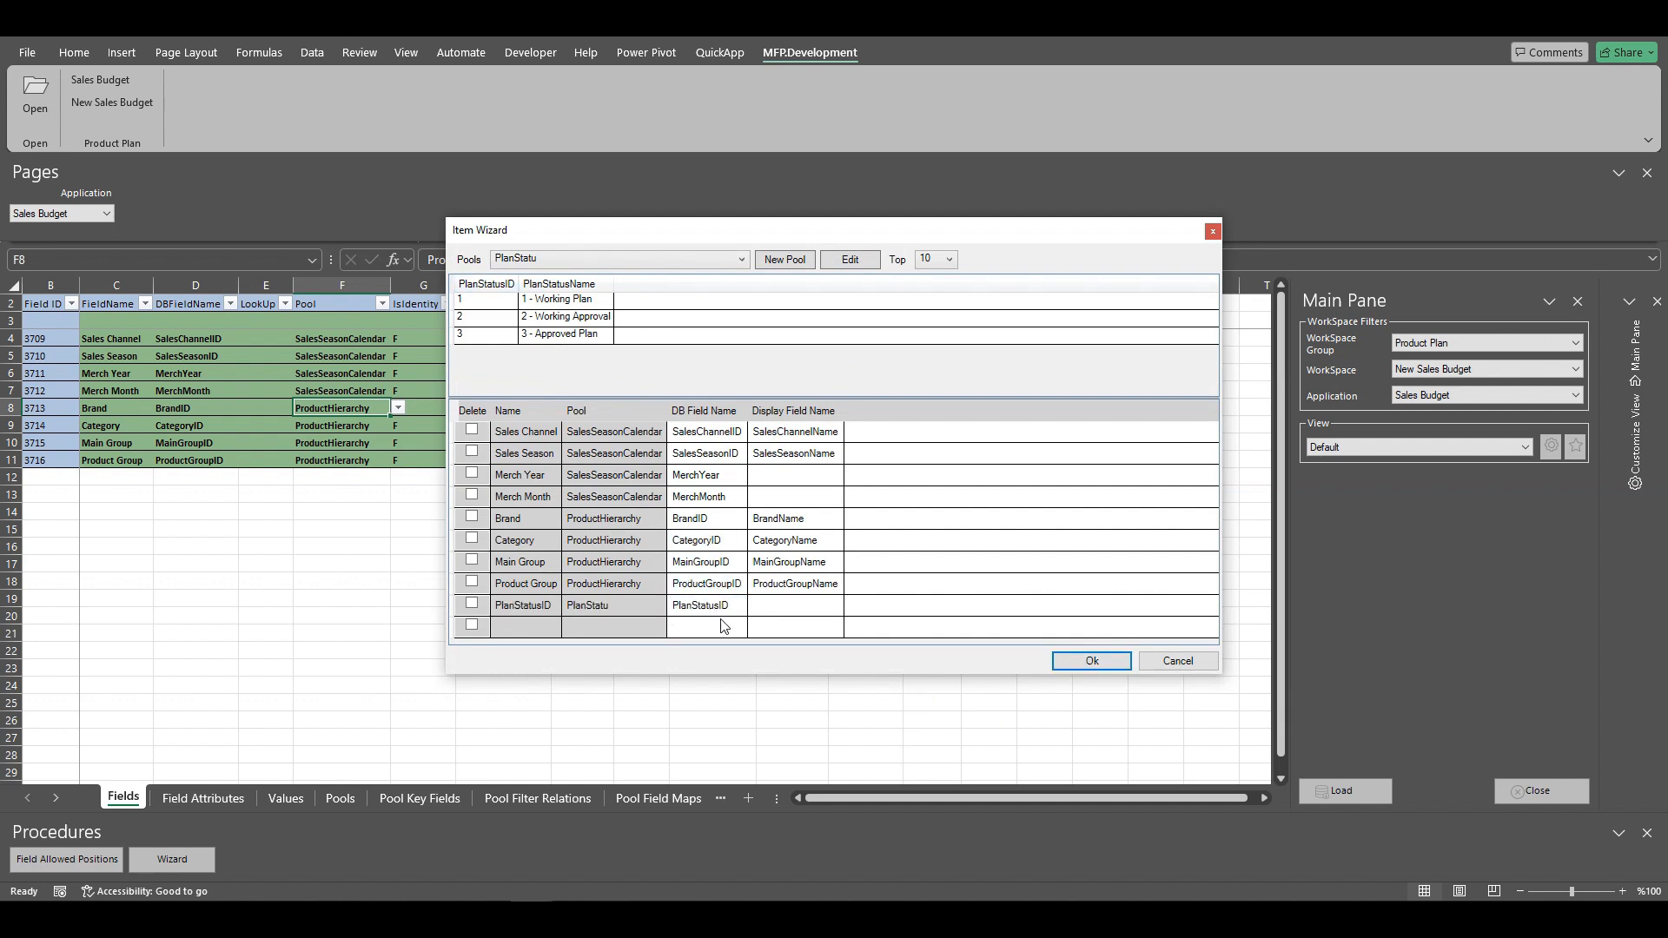
drag(556, 284, 804, 611)
click(1080, 662)
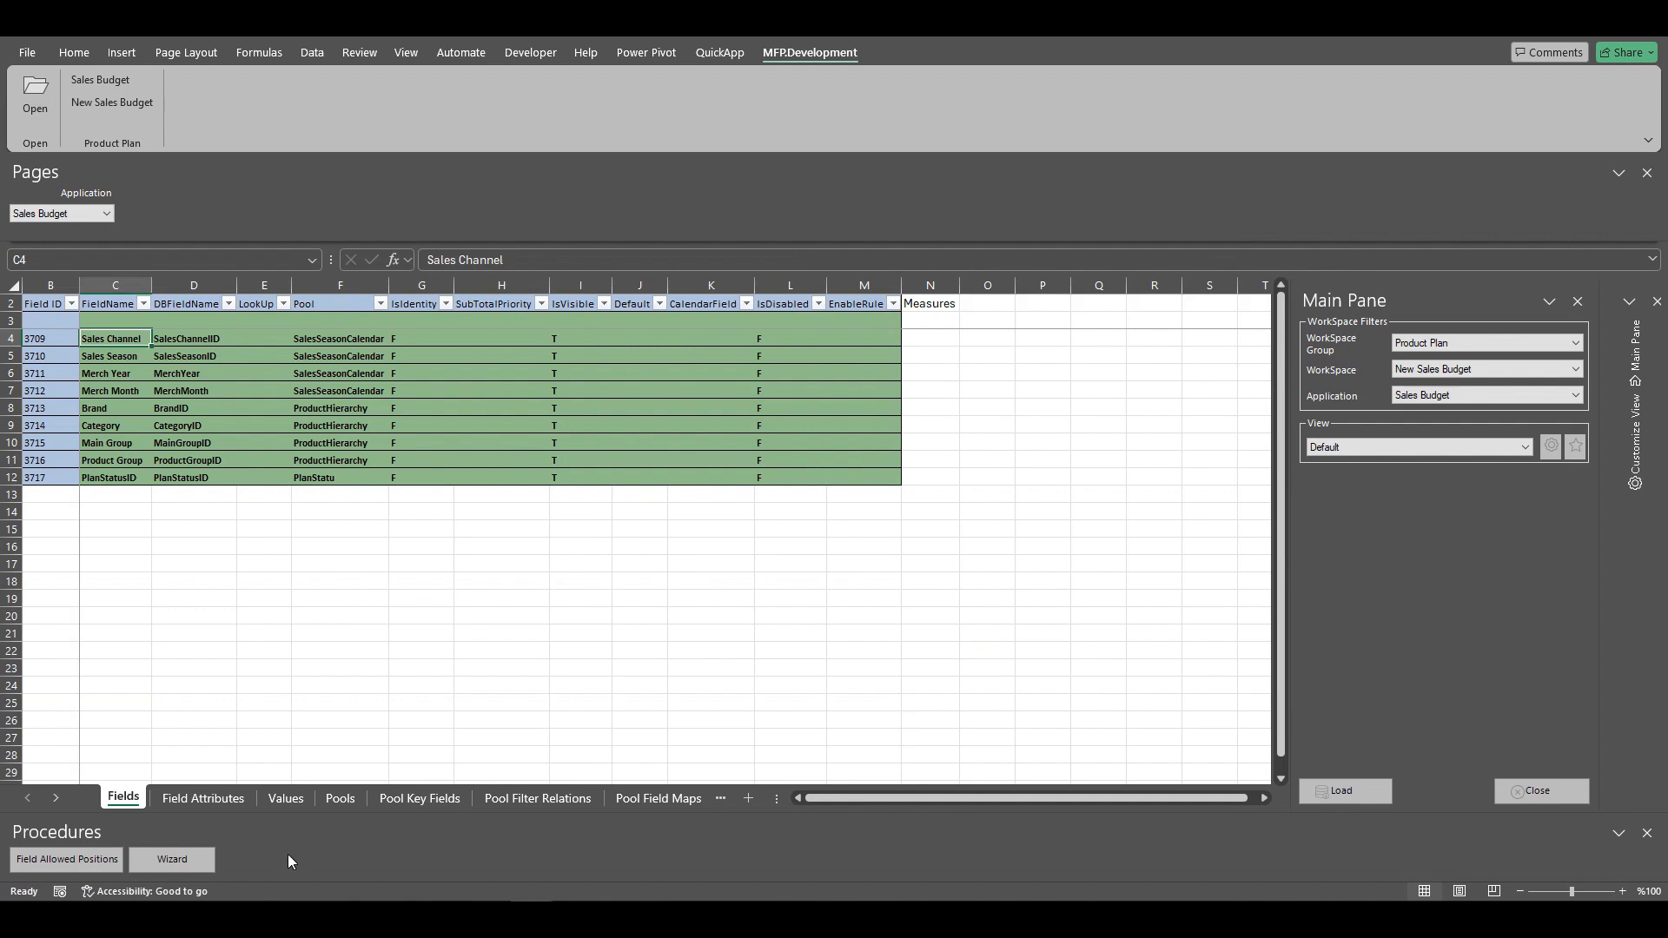
Step: Reopen the field wizard, open the existing SalesSeasonCalendar pool for editing and load its data
click(163, 854)
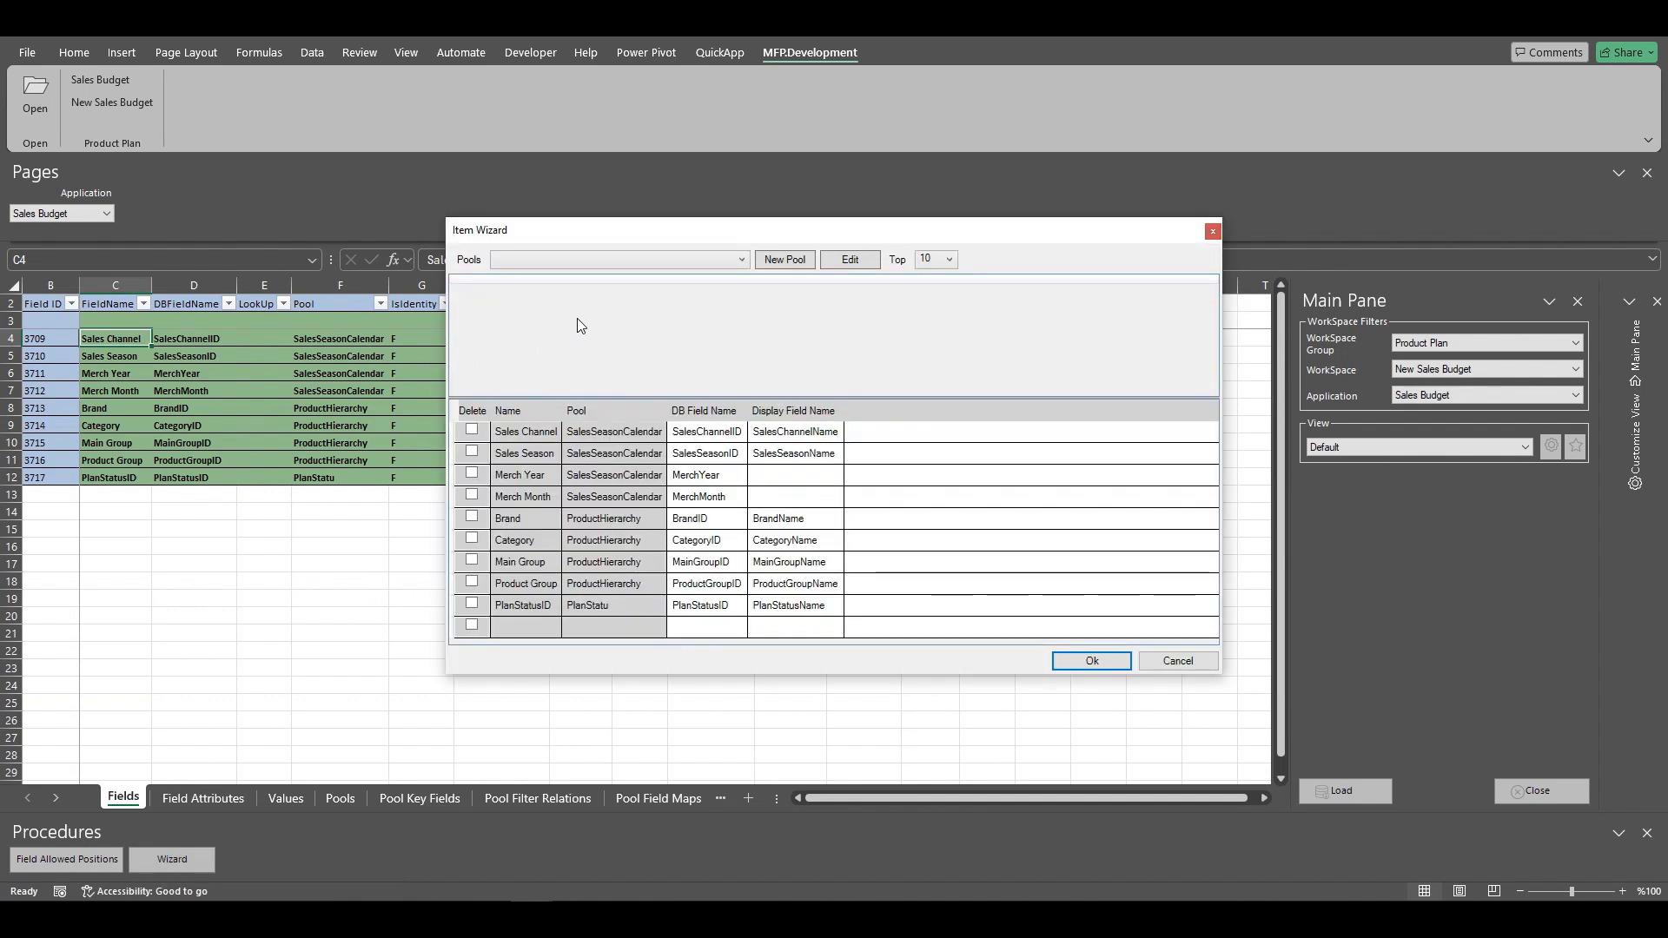
click(743, 260)
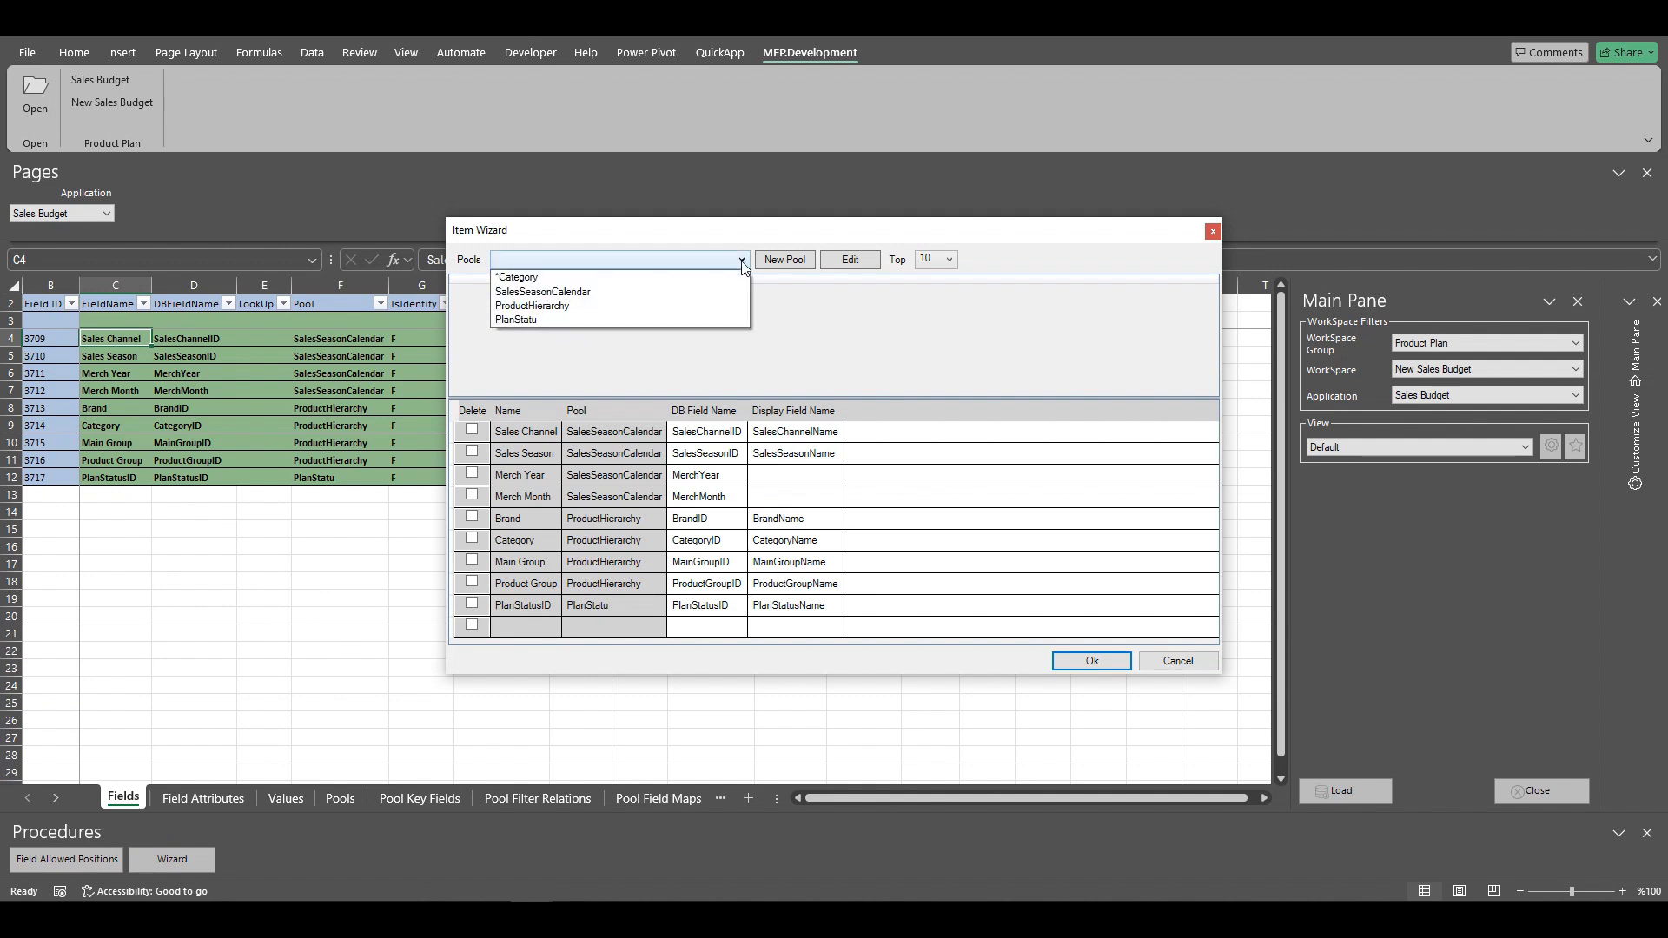
click(594, 295)
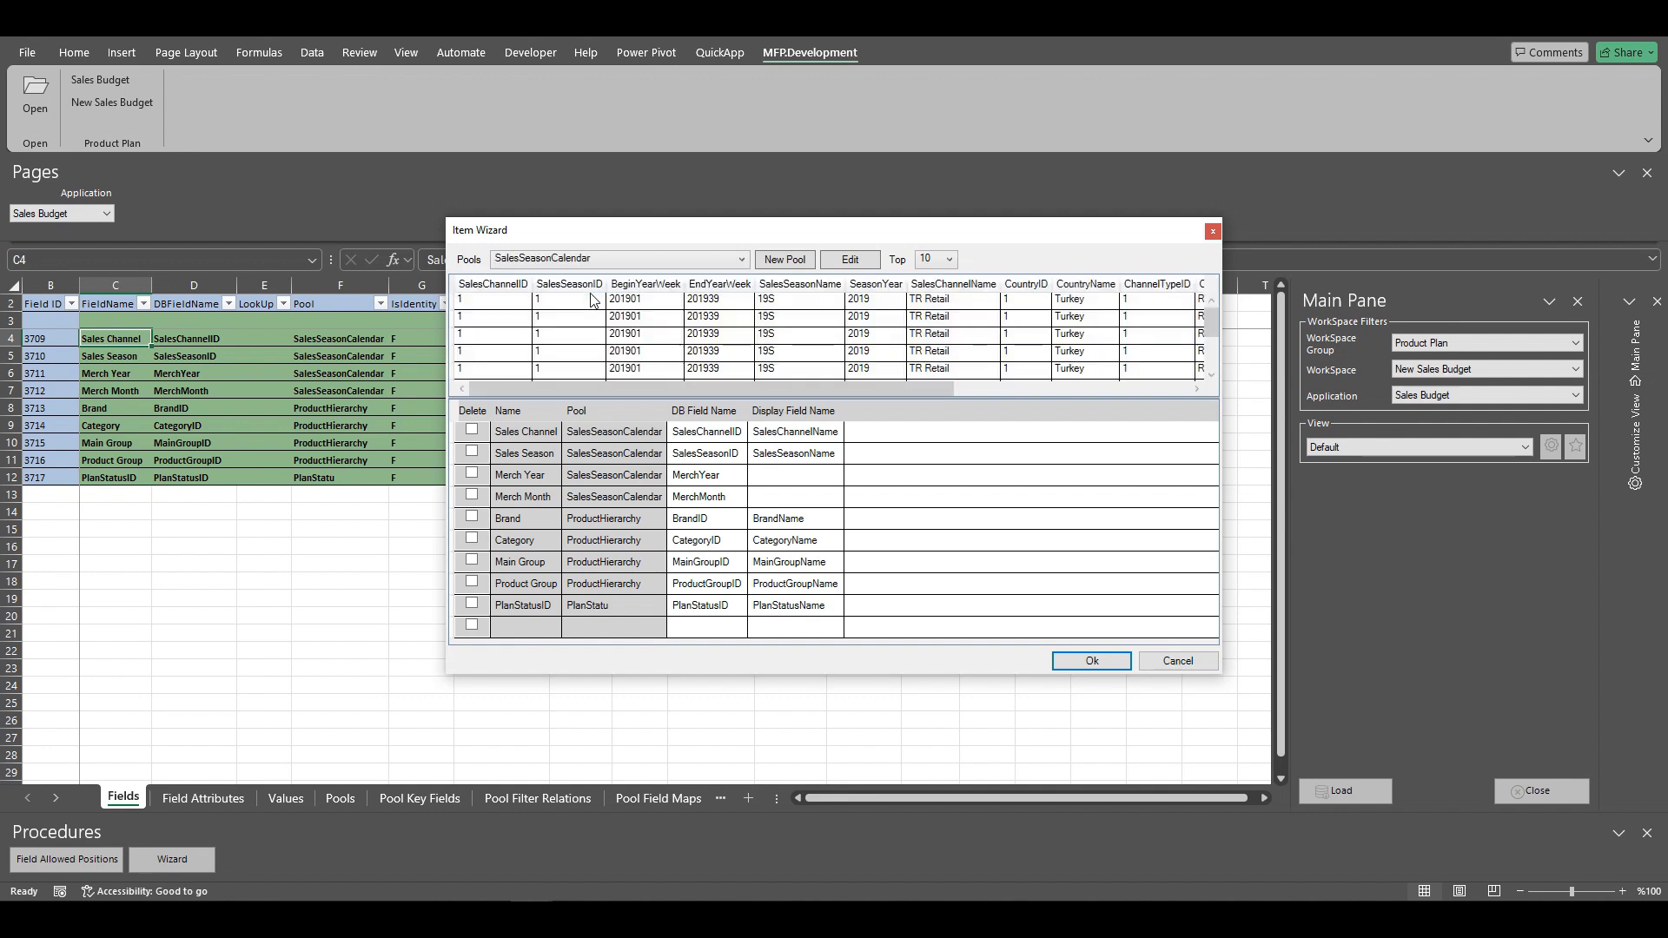
click(850, 261)
click(487, 405)
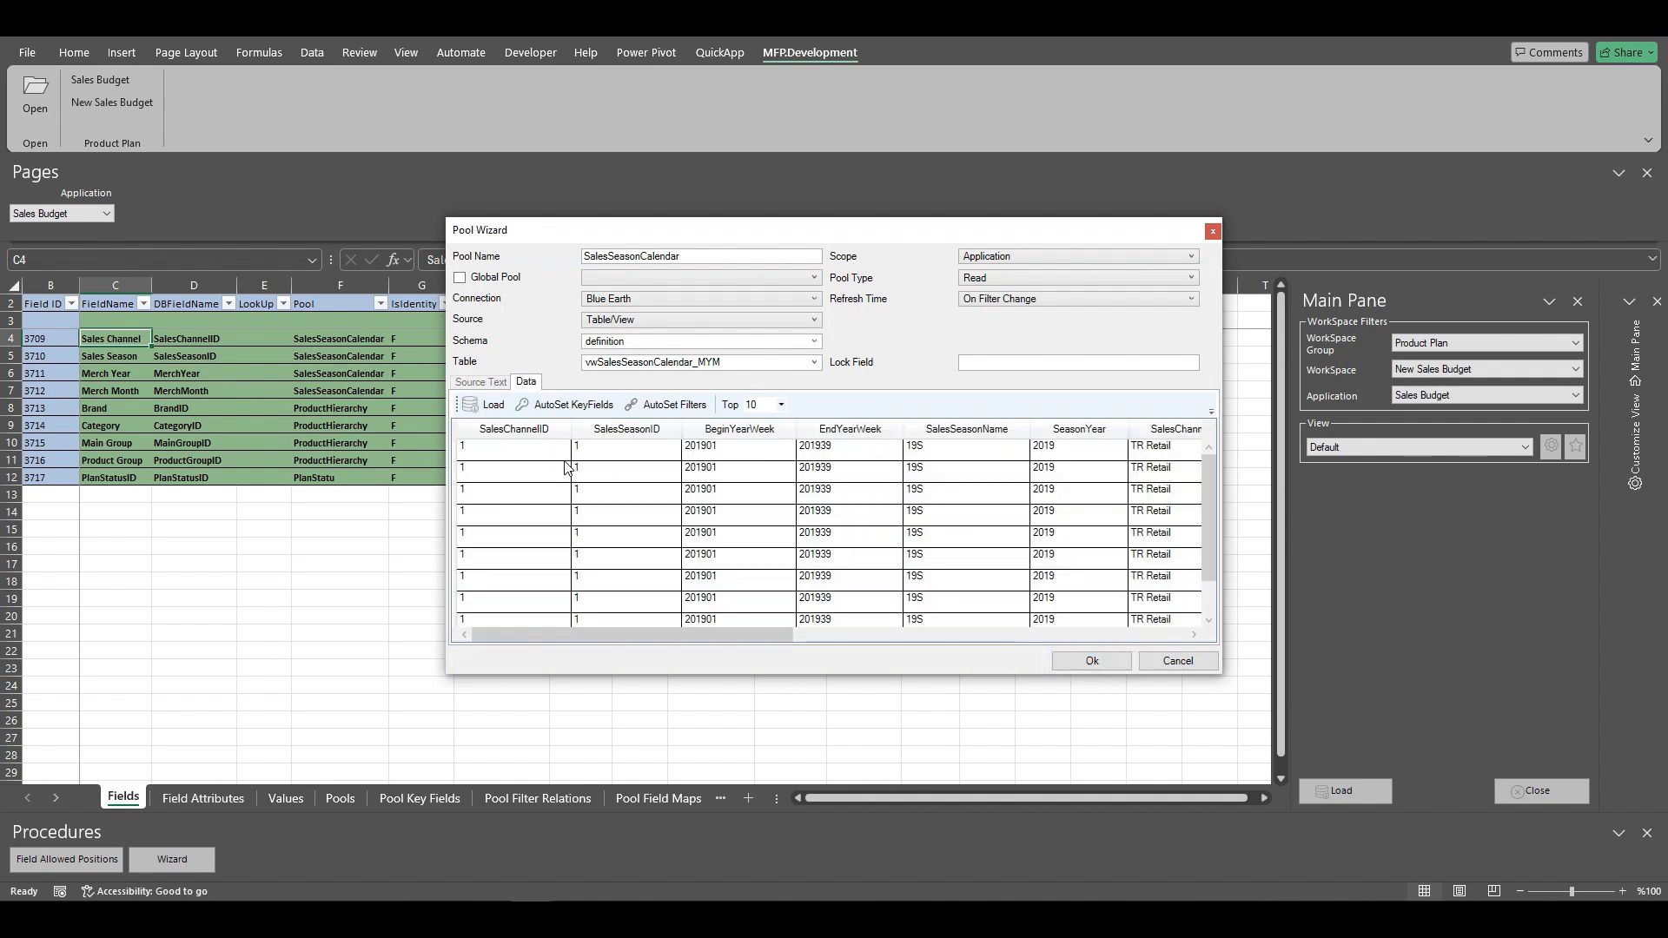
Step: Auto-set the key fields and filters of the SalesSeasonCalendar pool and confirm the changes
click(546, 410)
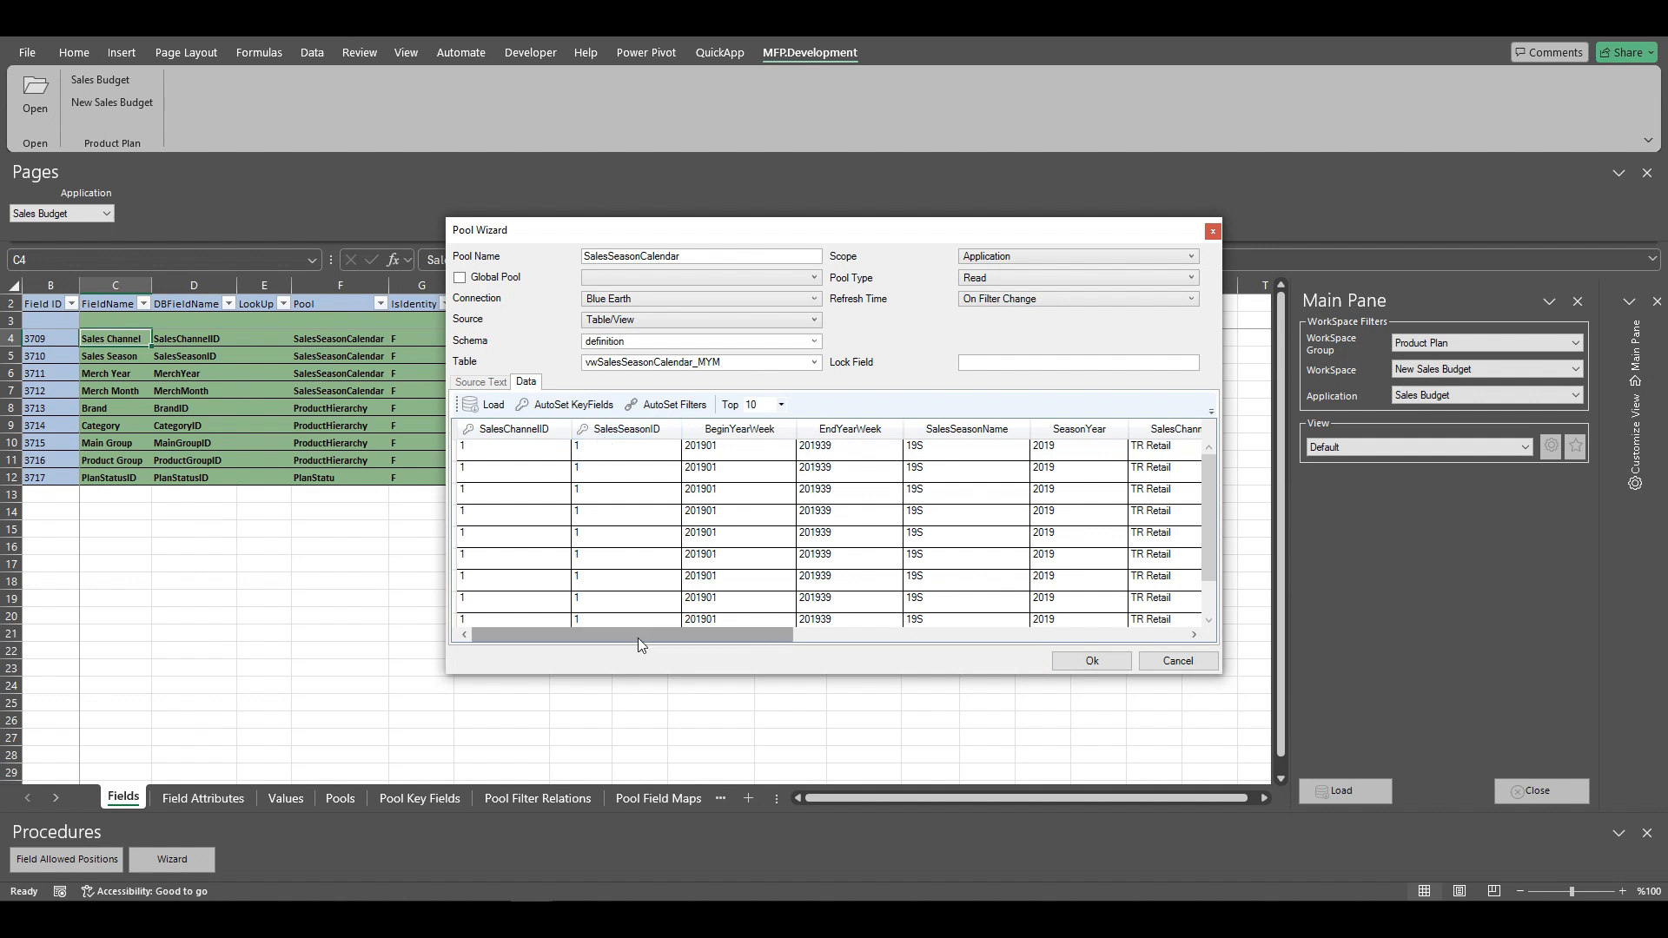
mouse_move(638, 635)
mouse_down()
mouse_move(1095, 670)
mouse_move(607, 660)
mouse_move(607, 641)
mouse_up()
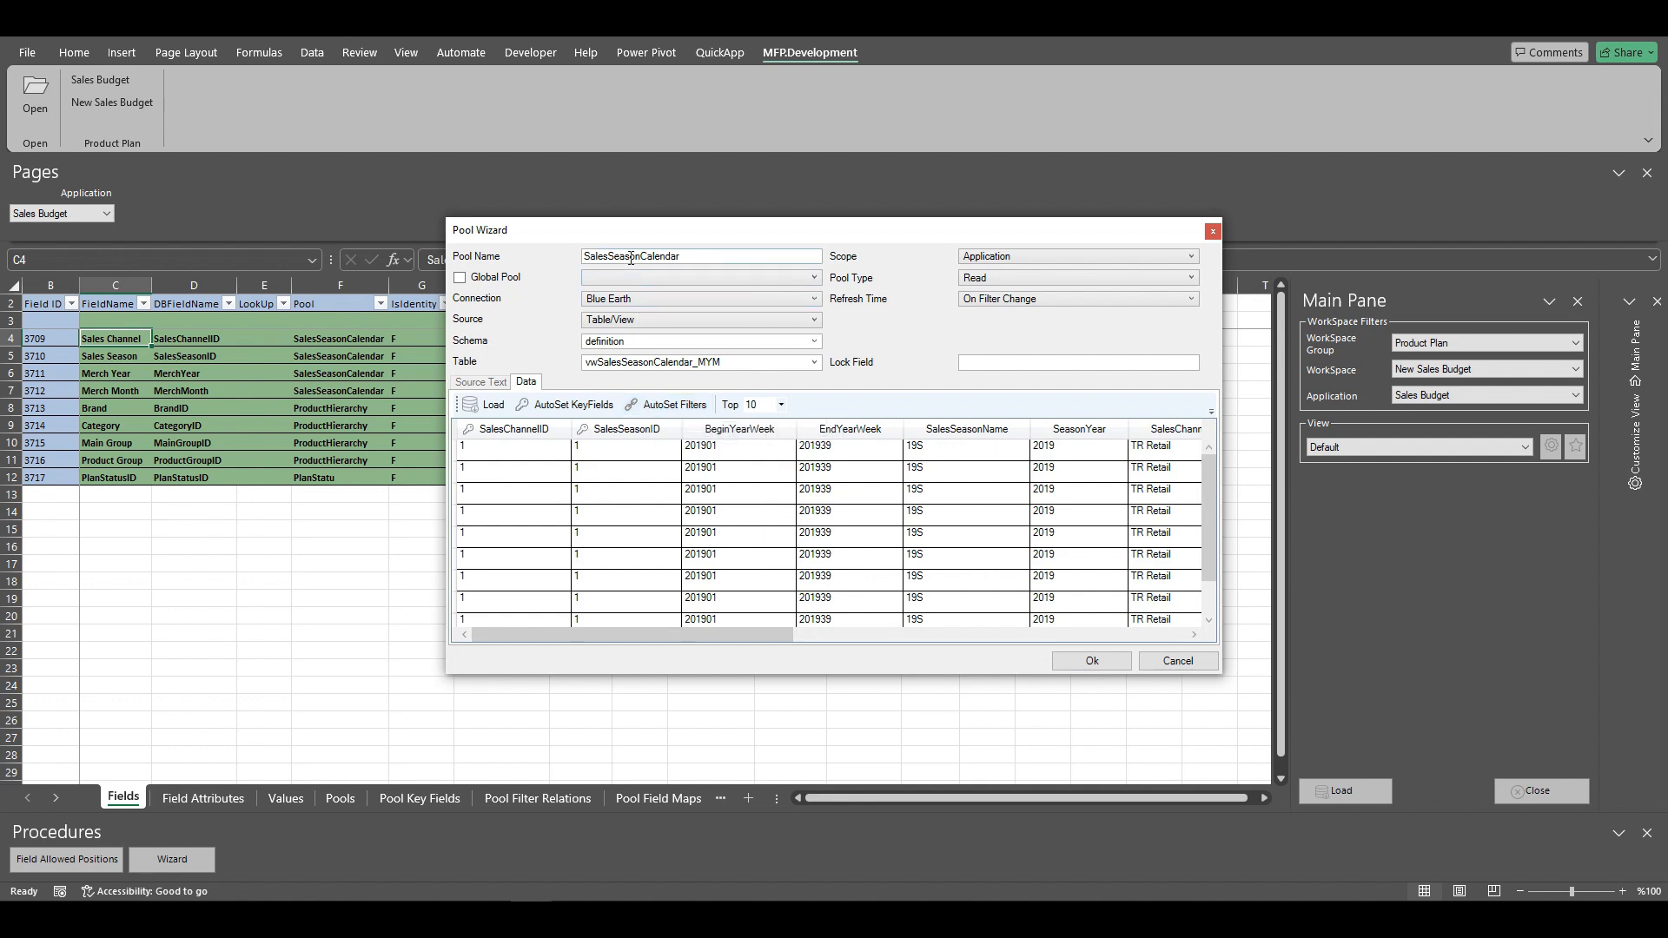
click(670, 408)
drag(691, 642, 608, 647)
click(1092, 662)
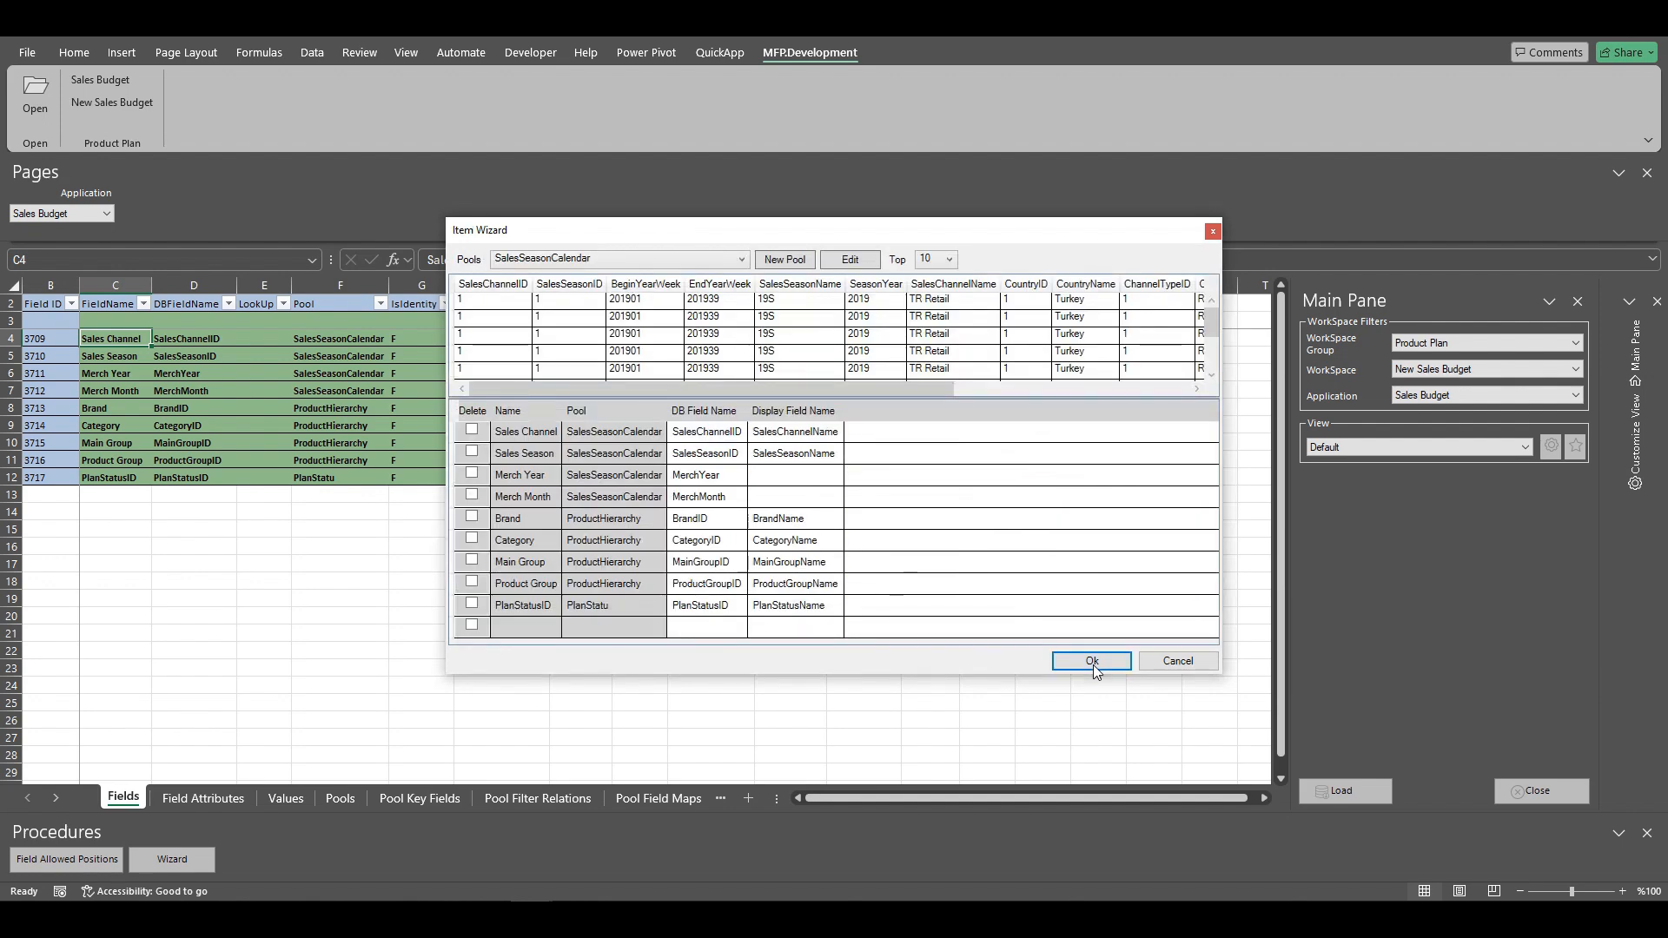
Step: Switch to the ProductHierarchy pool, open it for editing and load its data
click(743, 261)
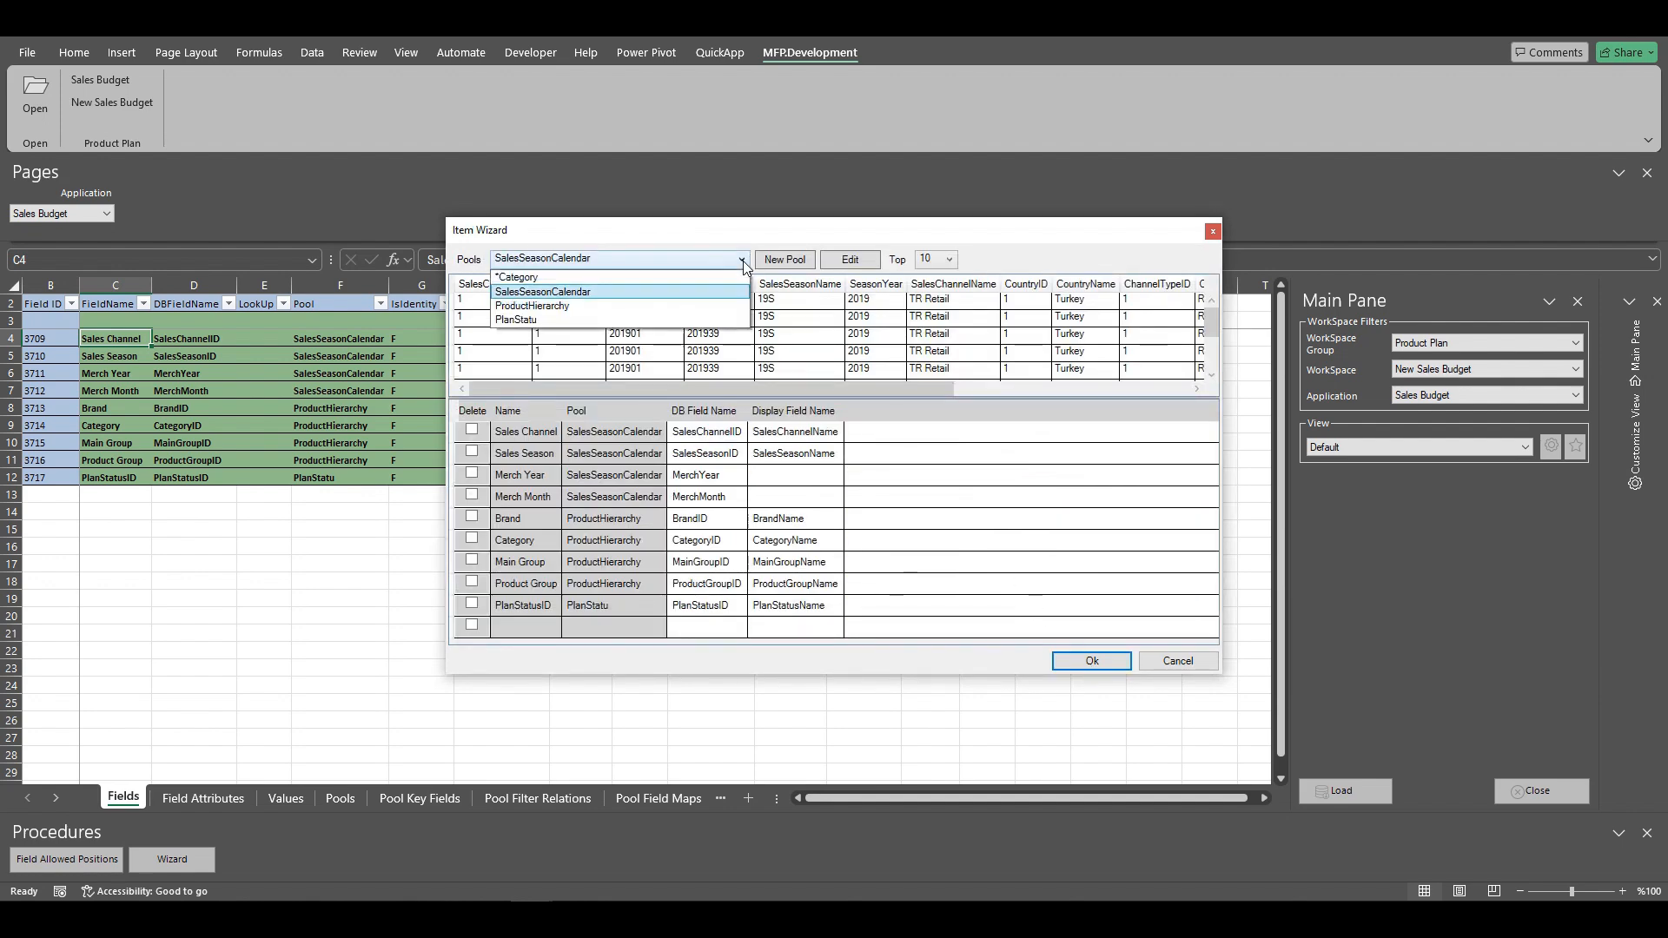
click(567, 308)
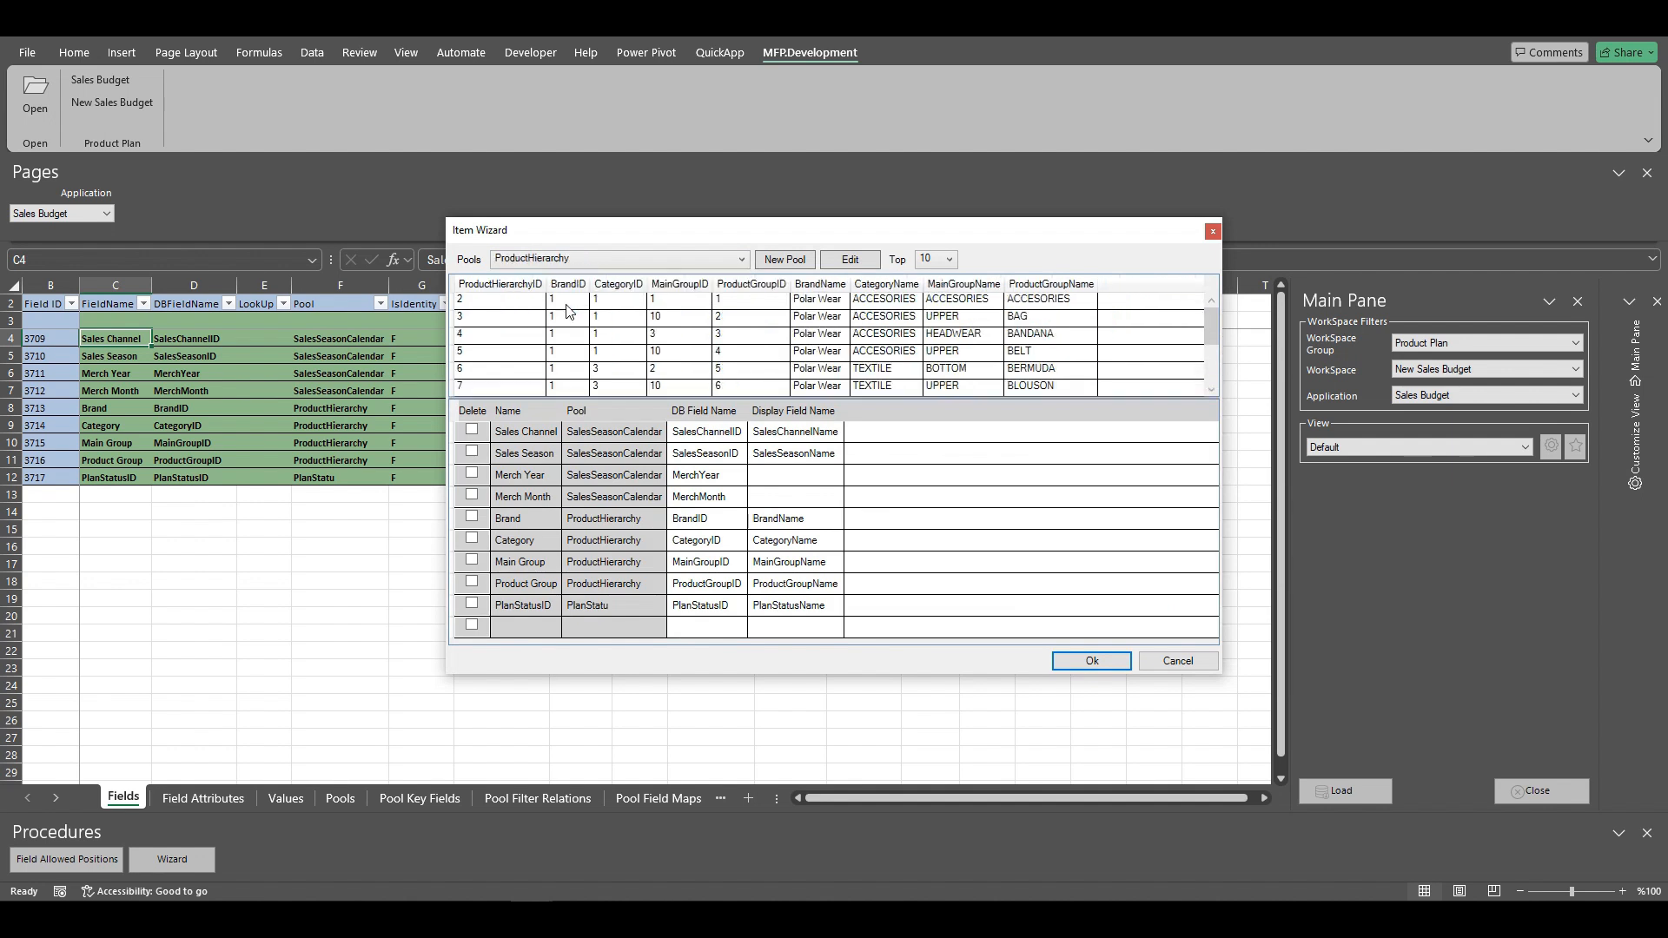
click(857, 262)
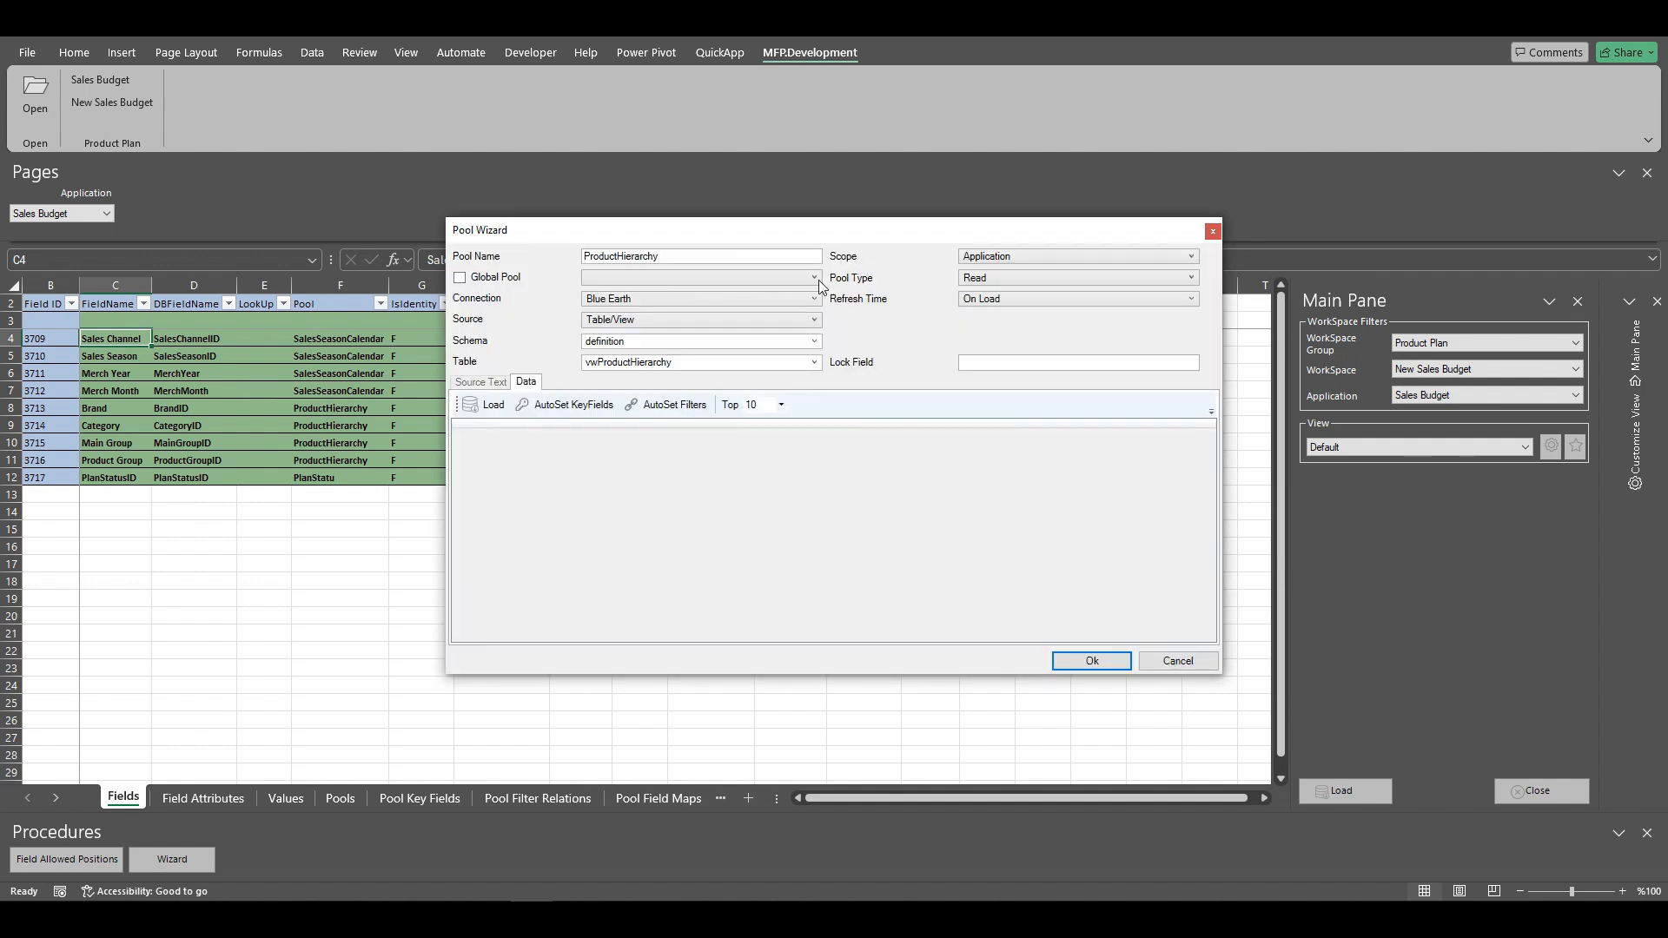
click(480, 405)
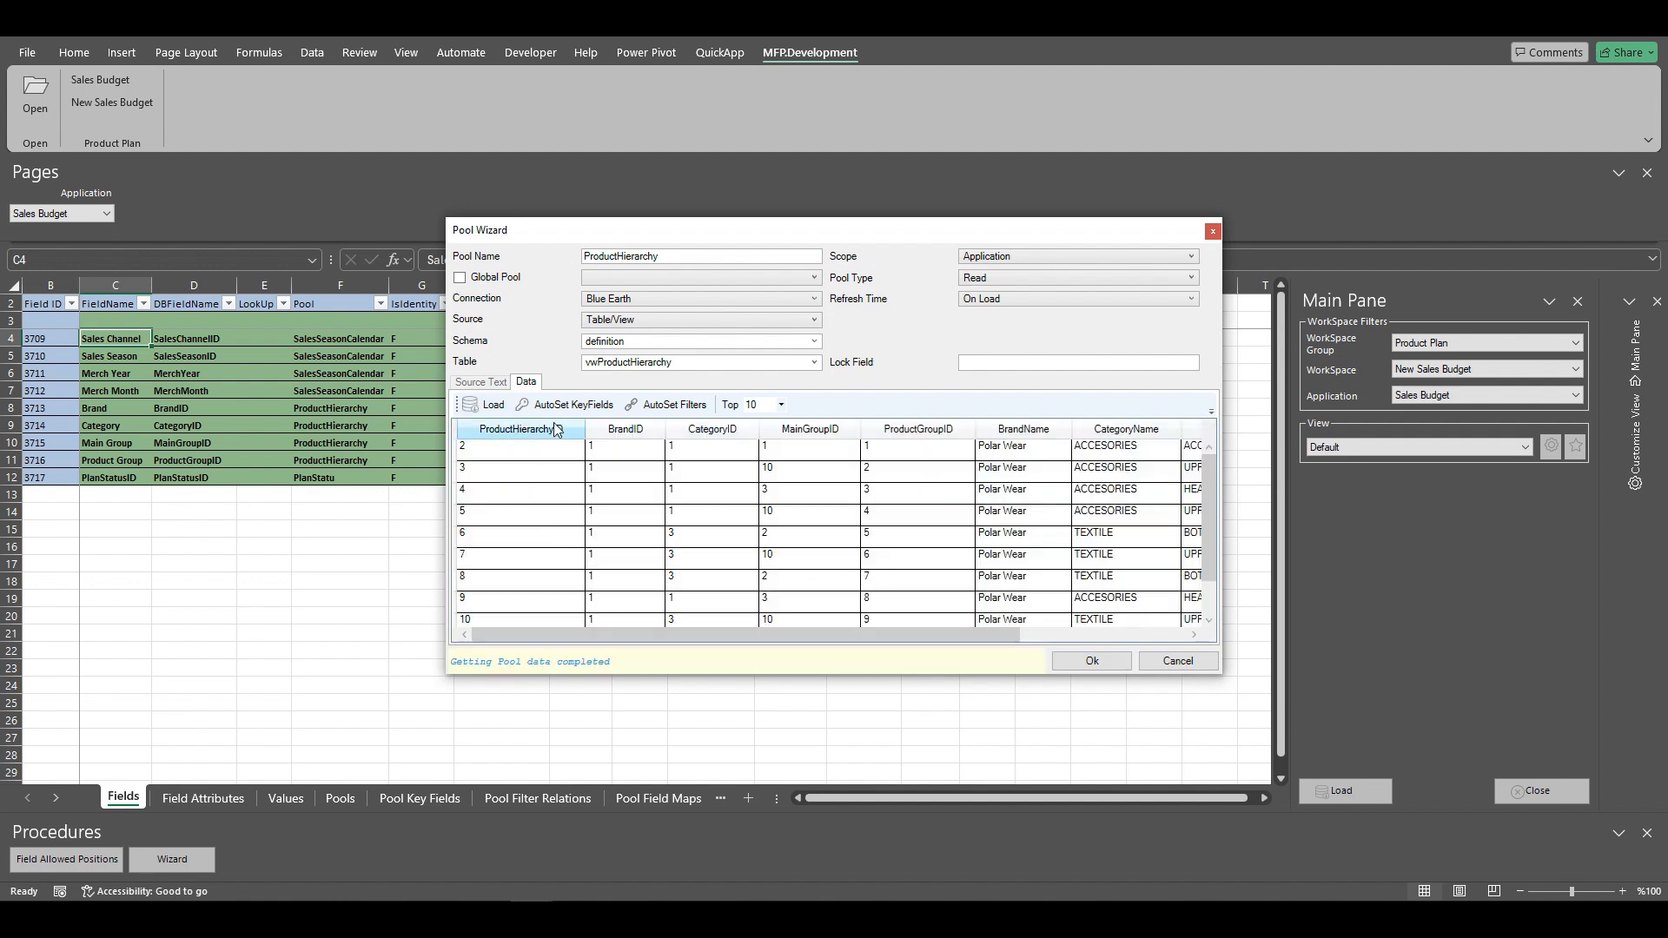
Step: Auto-set the key fields and filters of the ProductHierarchy pool and confirm the changes
click(557, 413)
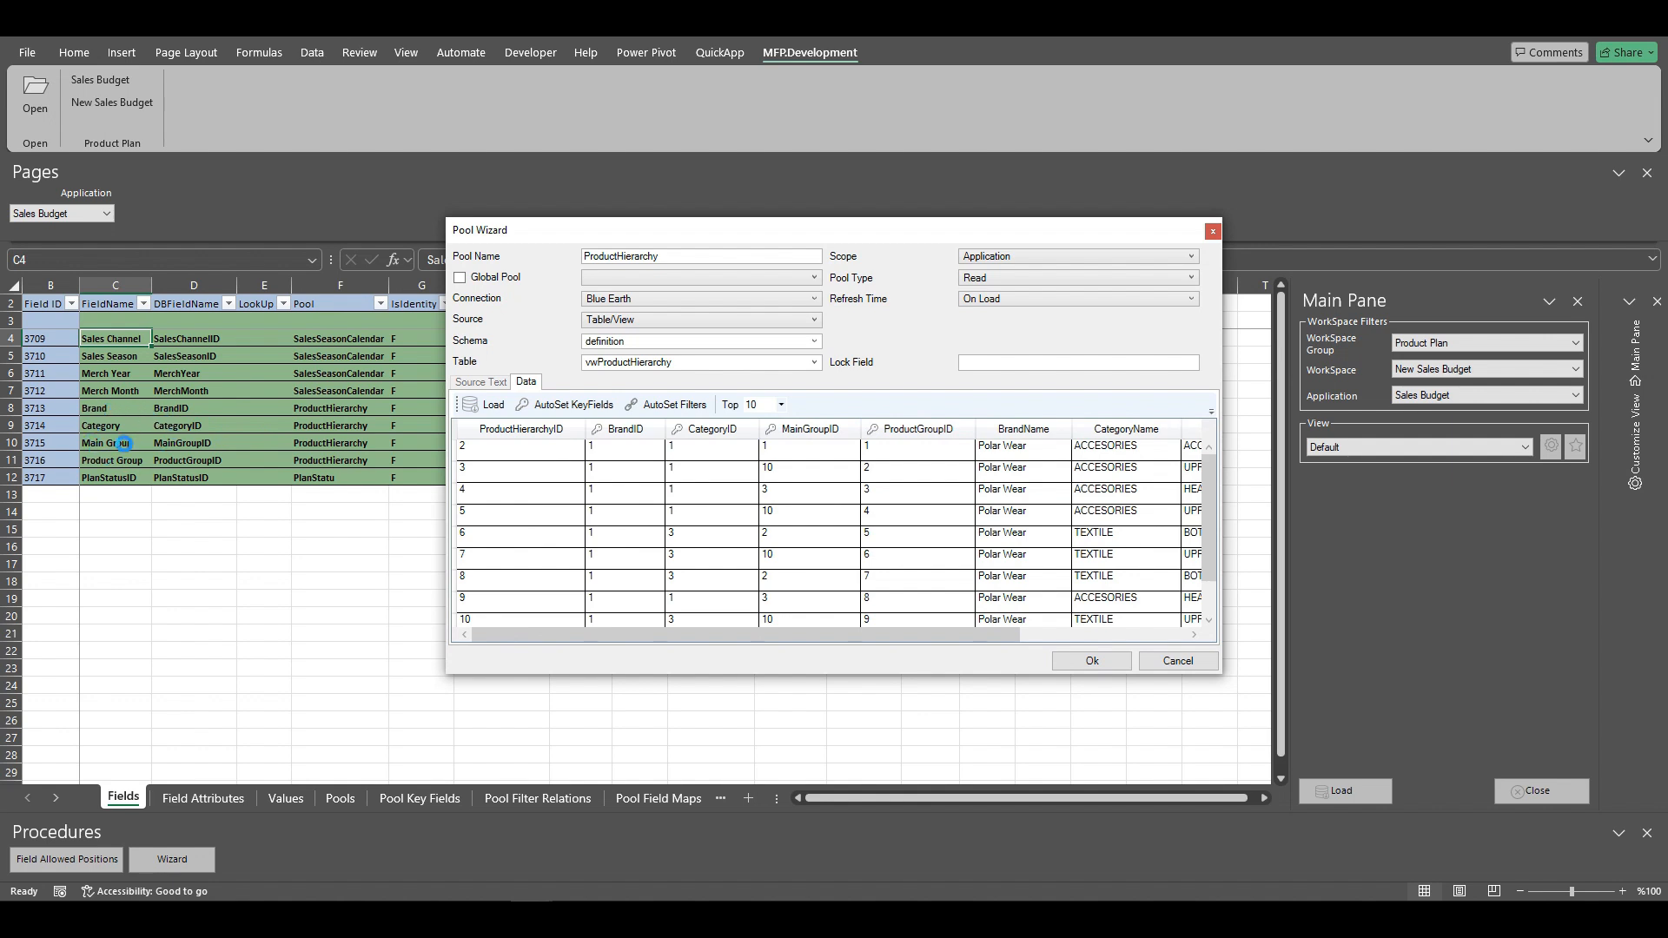
scroll(771, 634, right, 3)
scroll(792, 643, left, 2)
scroll(792, 650, left, 2)
click(667, 408)
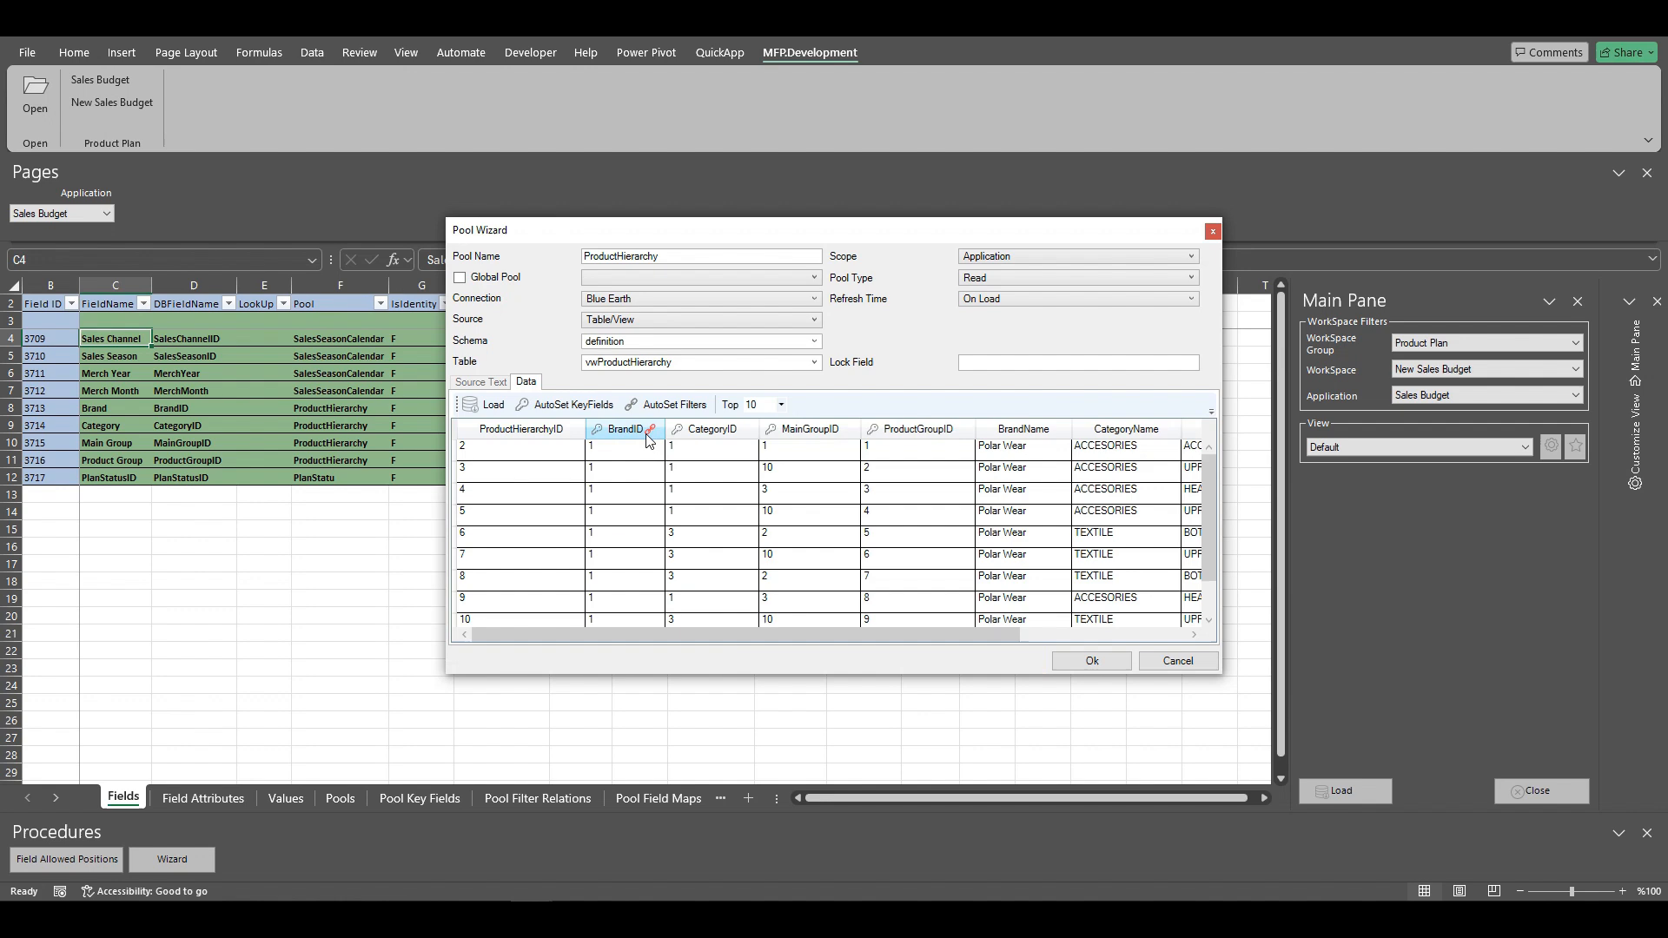
click(1091, 662)
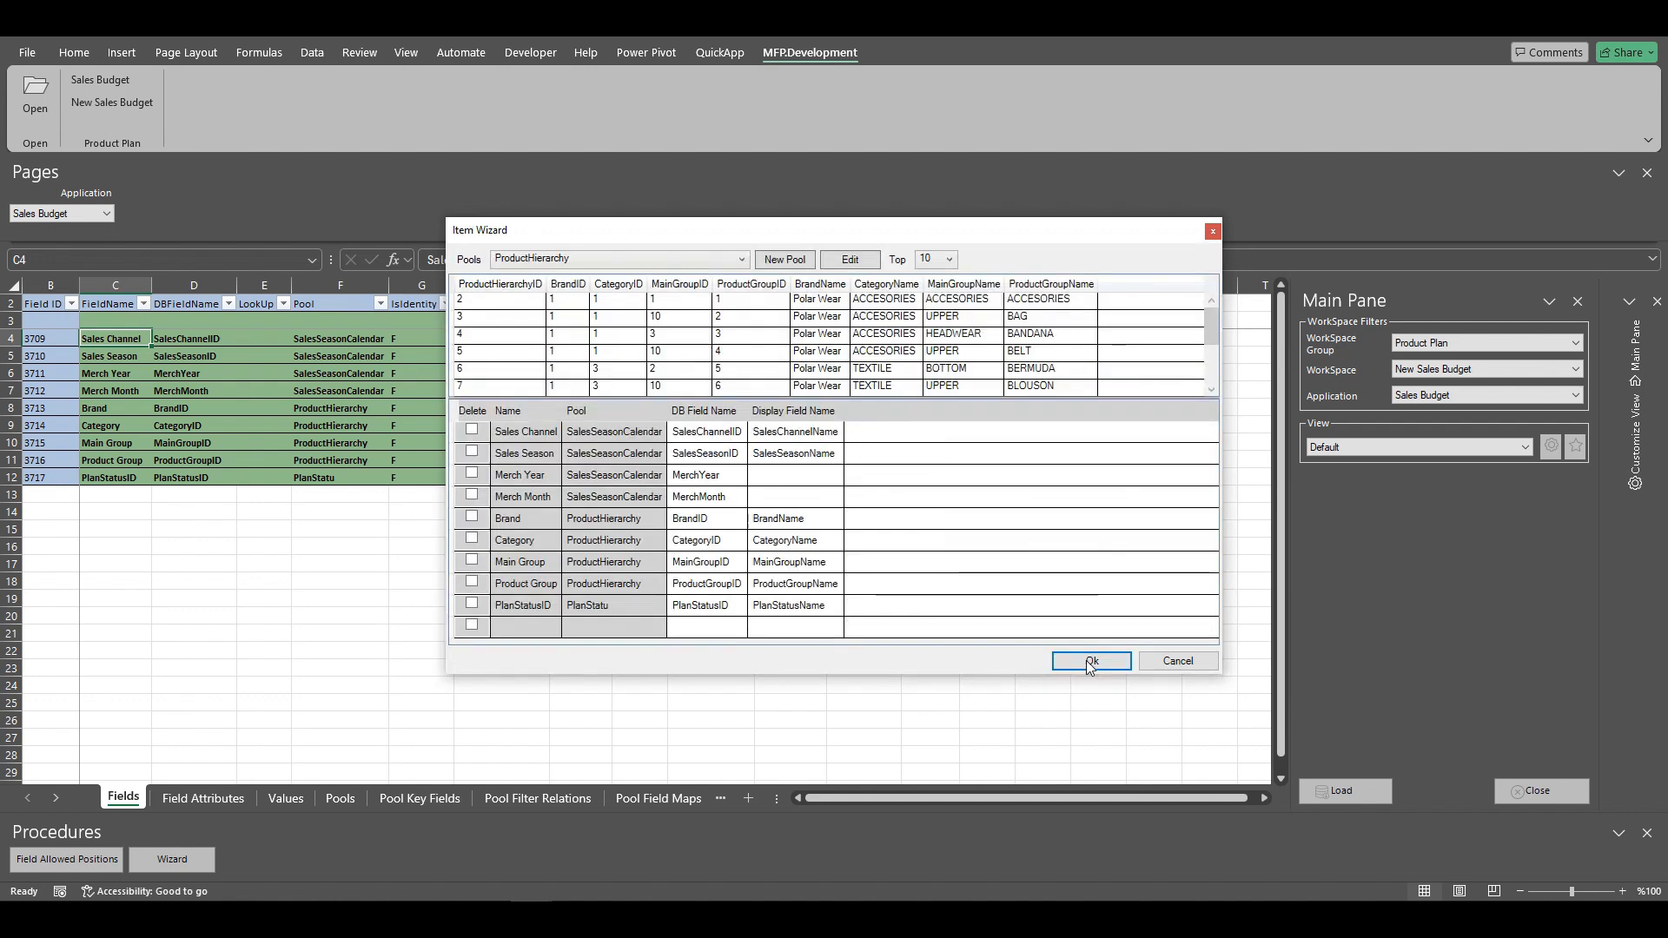
Step: Switch to the PlanStatu pool, open it for editing and load its data
click(742, 259)
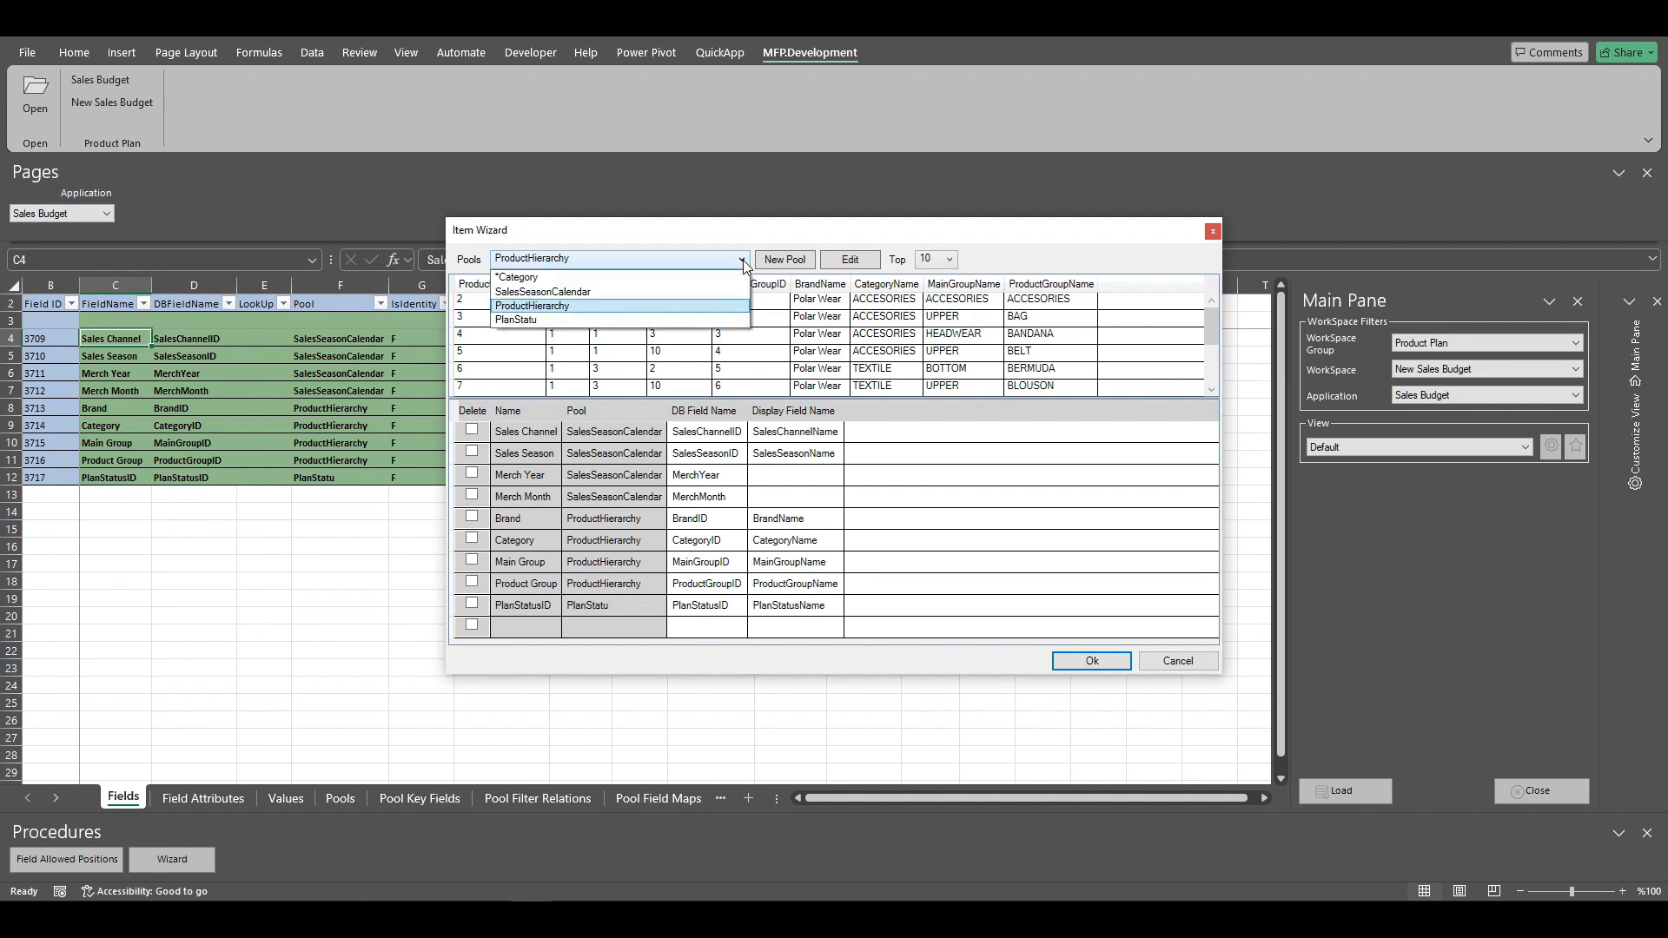
click(534, 321)
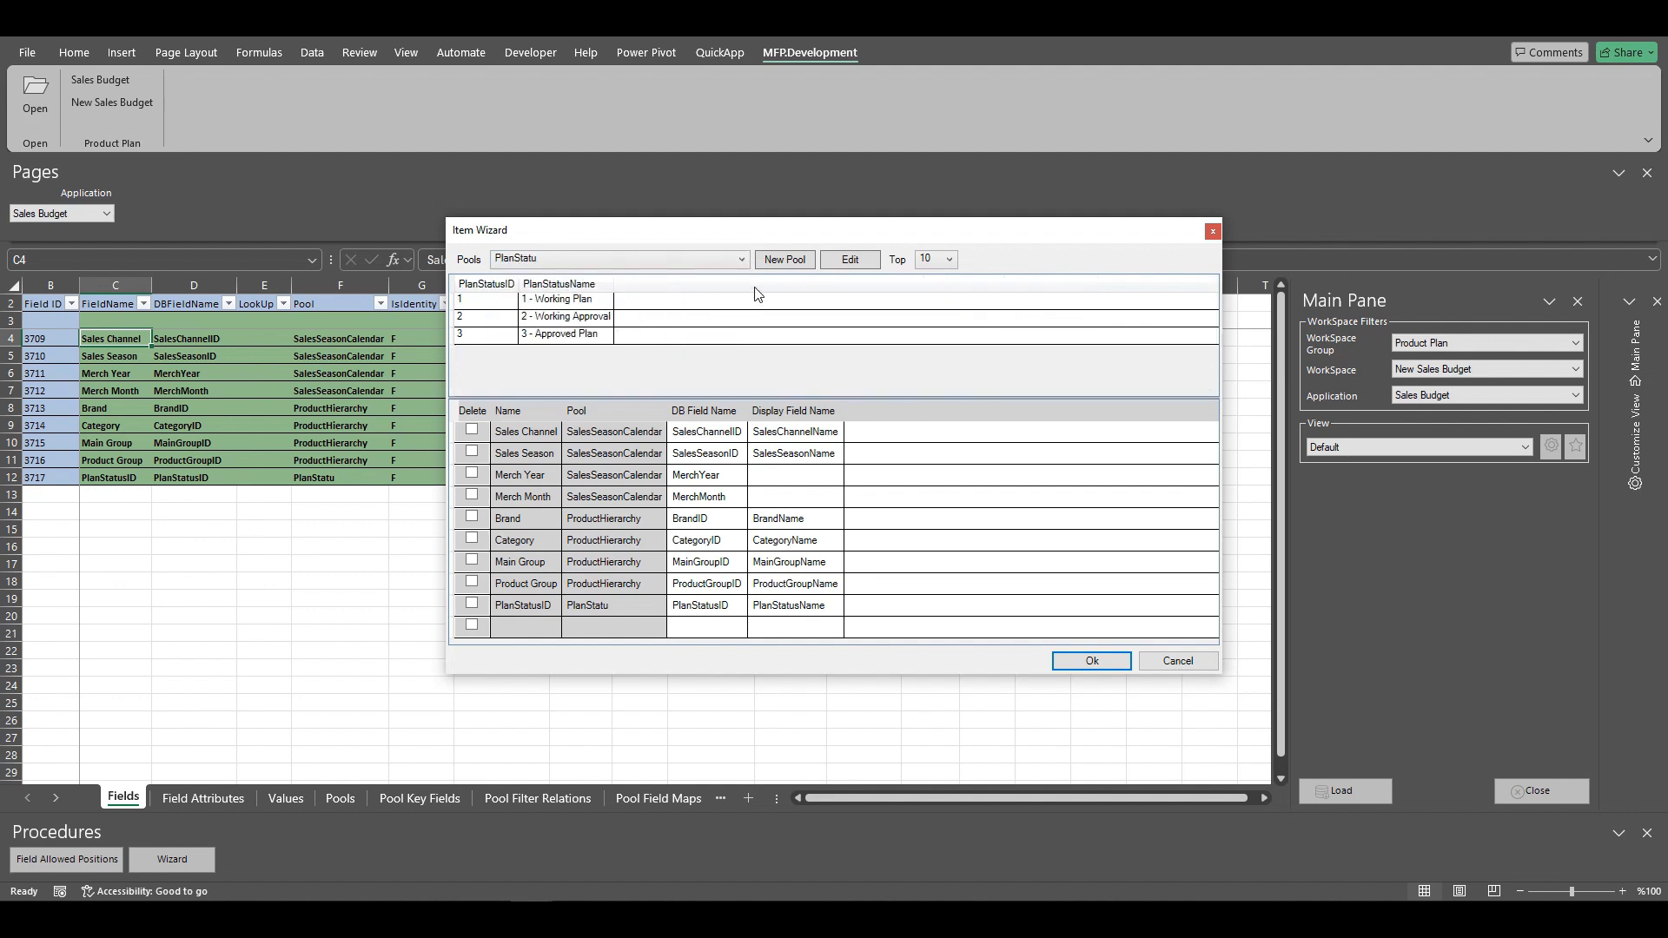
click(853, 261)
click(486, 405)
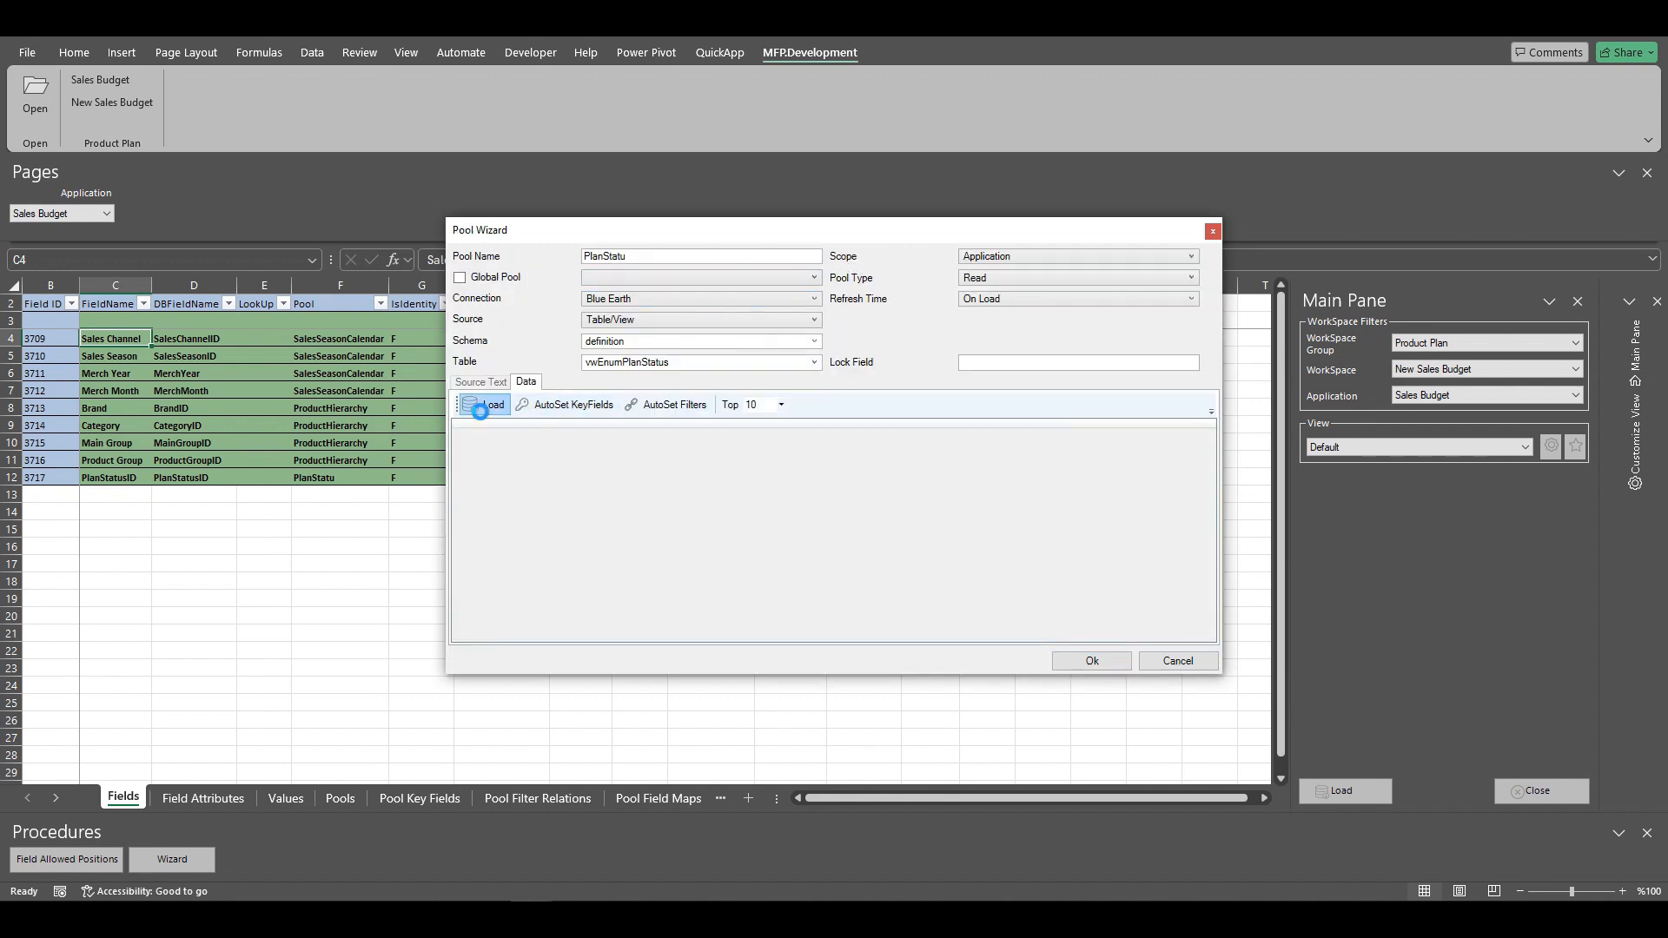
Step: Auto-set the key fields of the PlanStatu pool, then confirm the pool and the field wizard
click(573, 406)
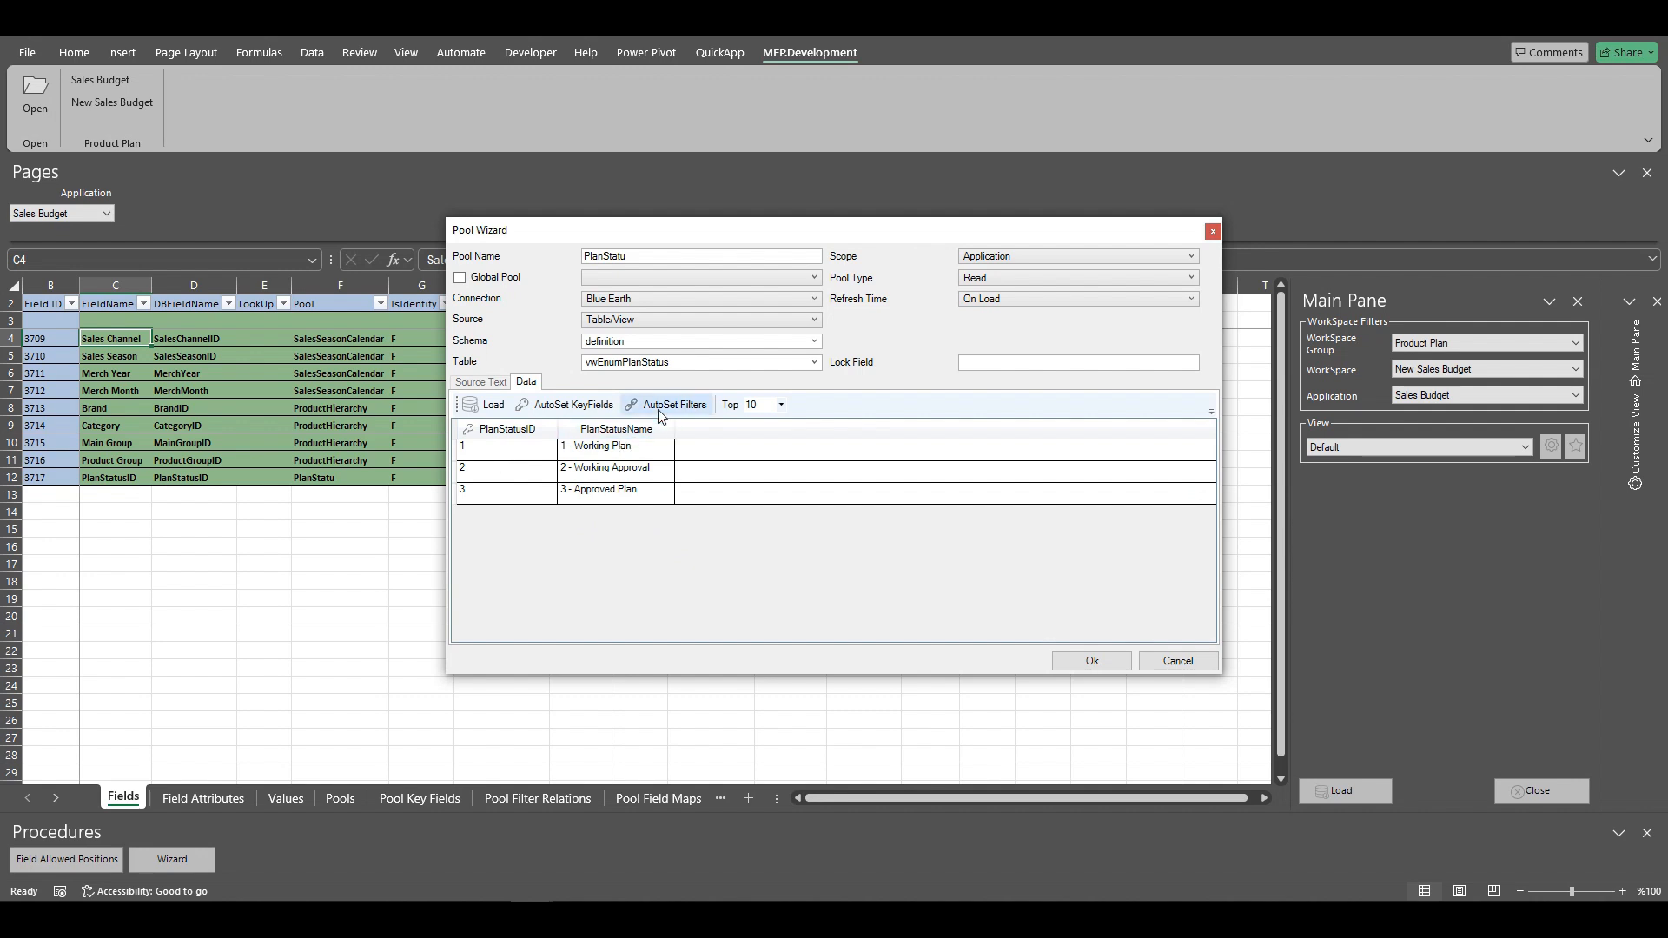
click(1083, 661)
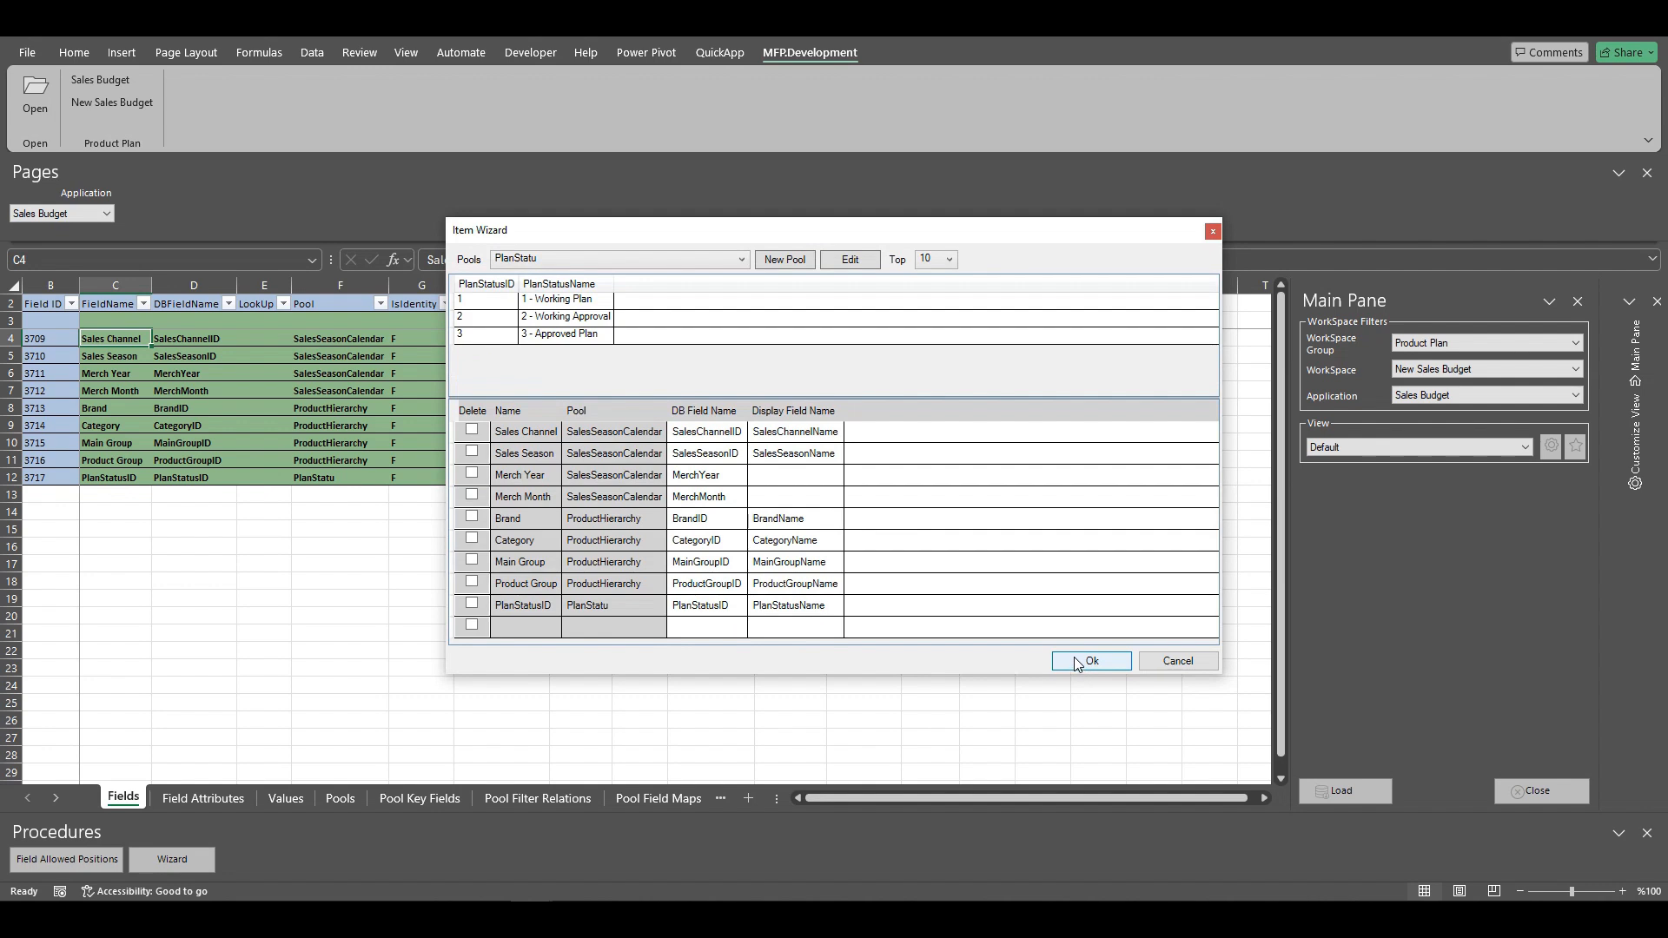
click(1077, 663)
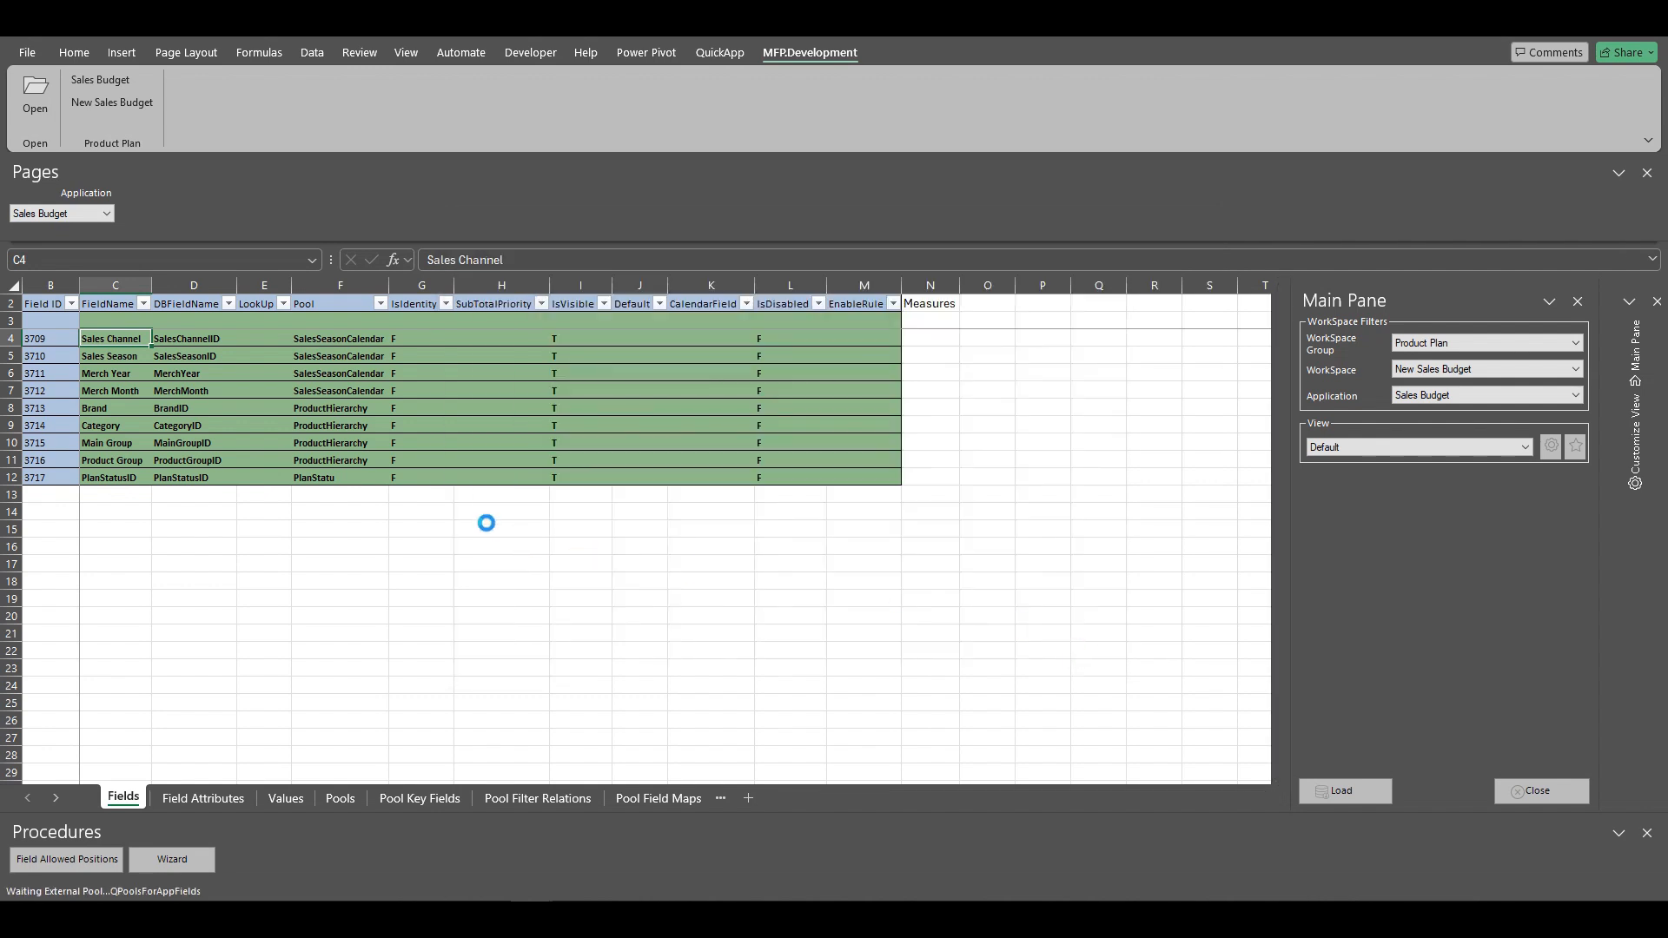